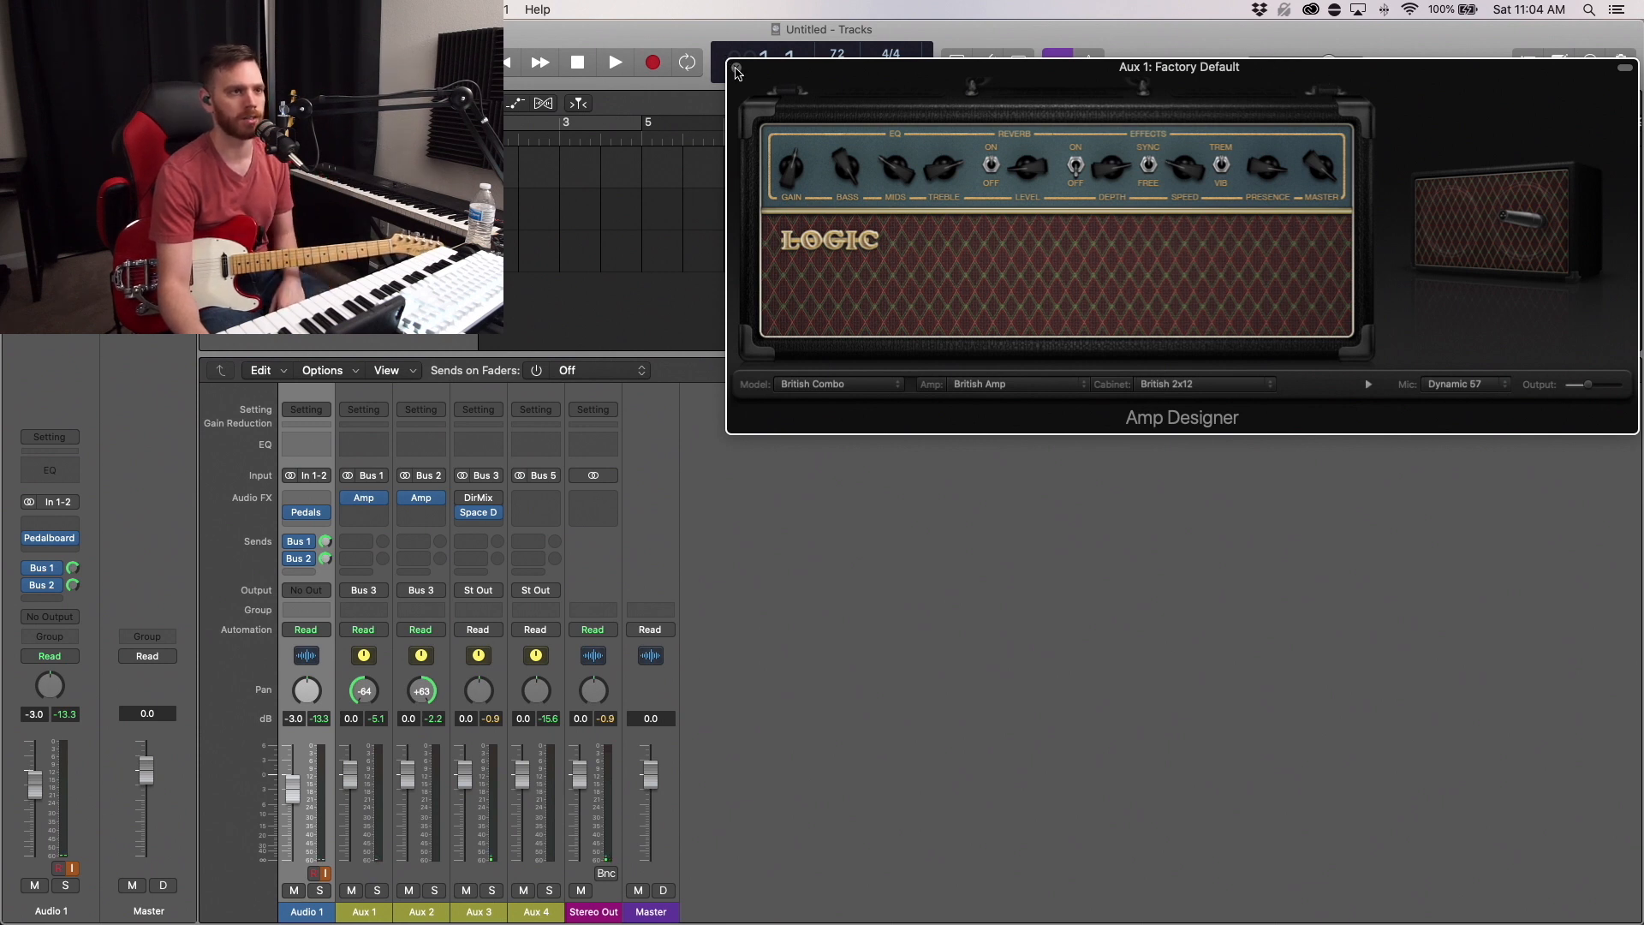
Review the Amp Designer settings on Aux 2 and the Space Designer reverb on Aux 3, closing each plug-in window after viewing
left_click(736, 72)
mouse_move(426, 503)
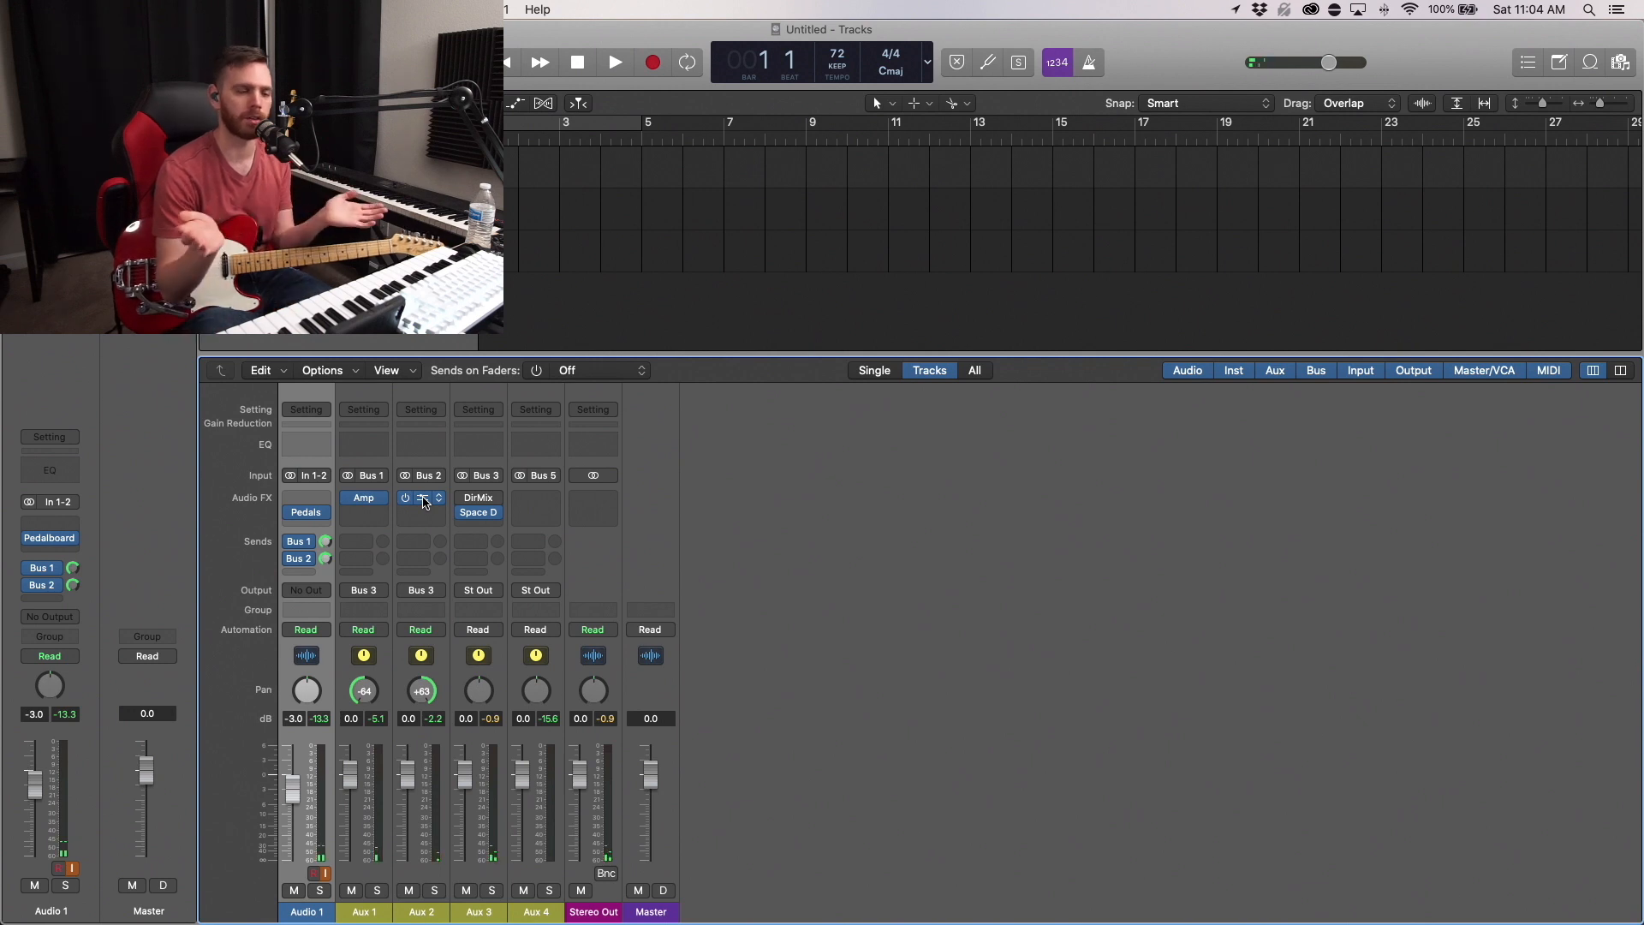
left_click(426, 503)
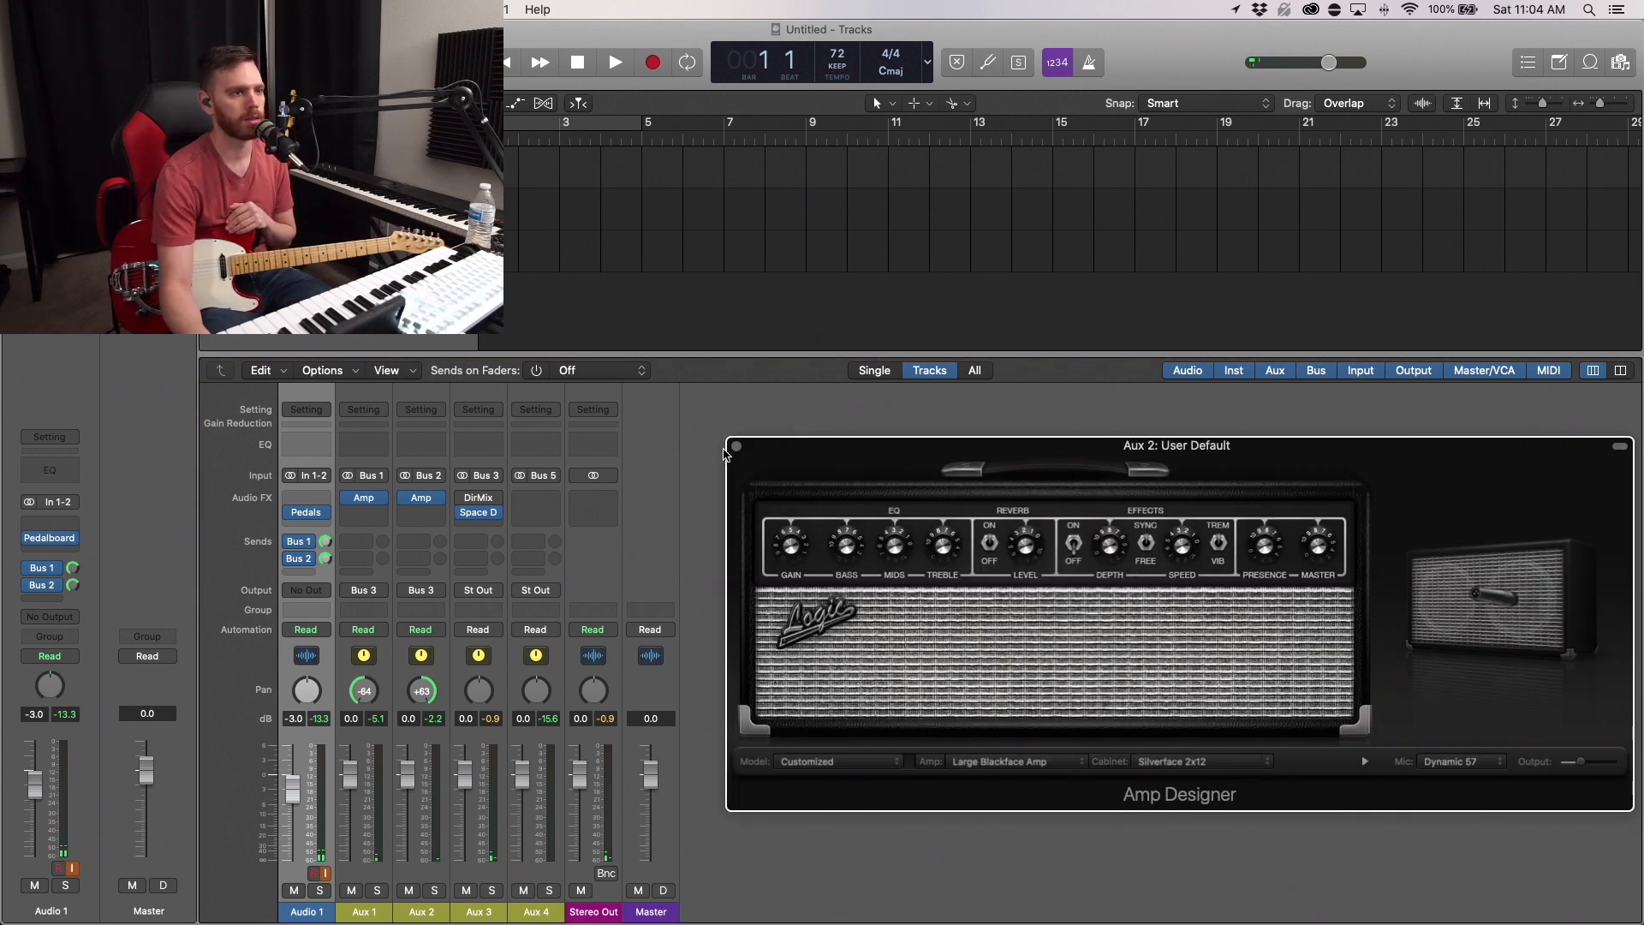
left_click(738, 447)
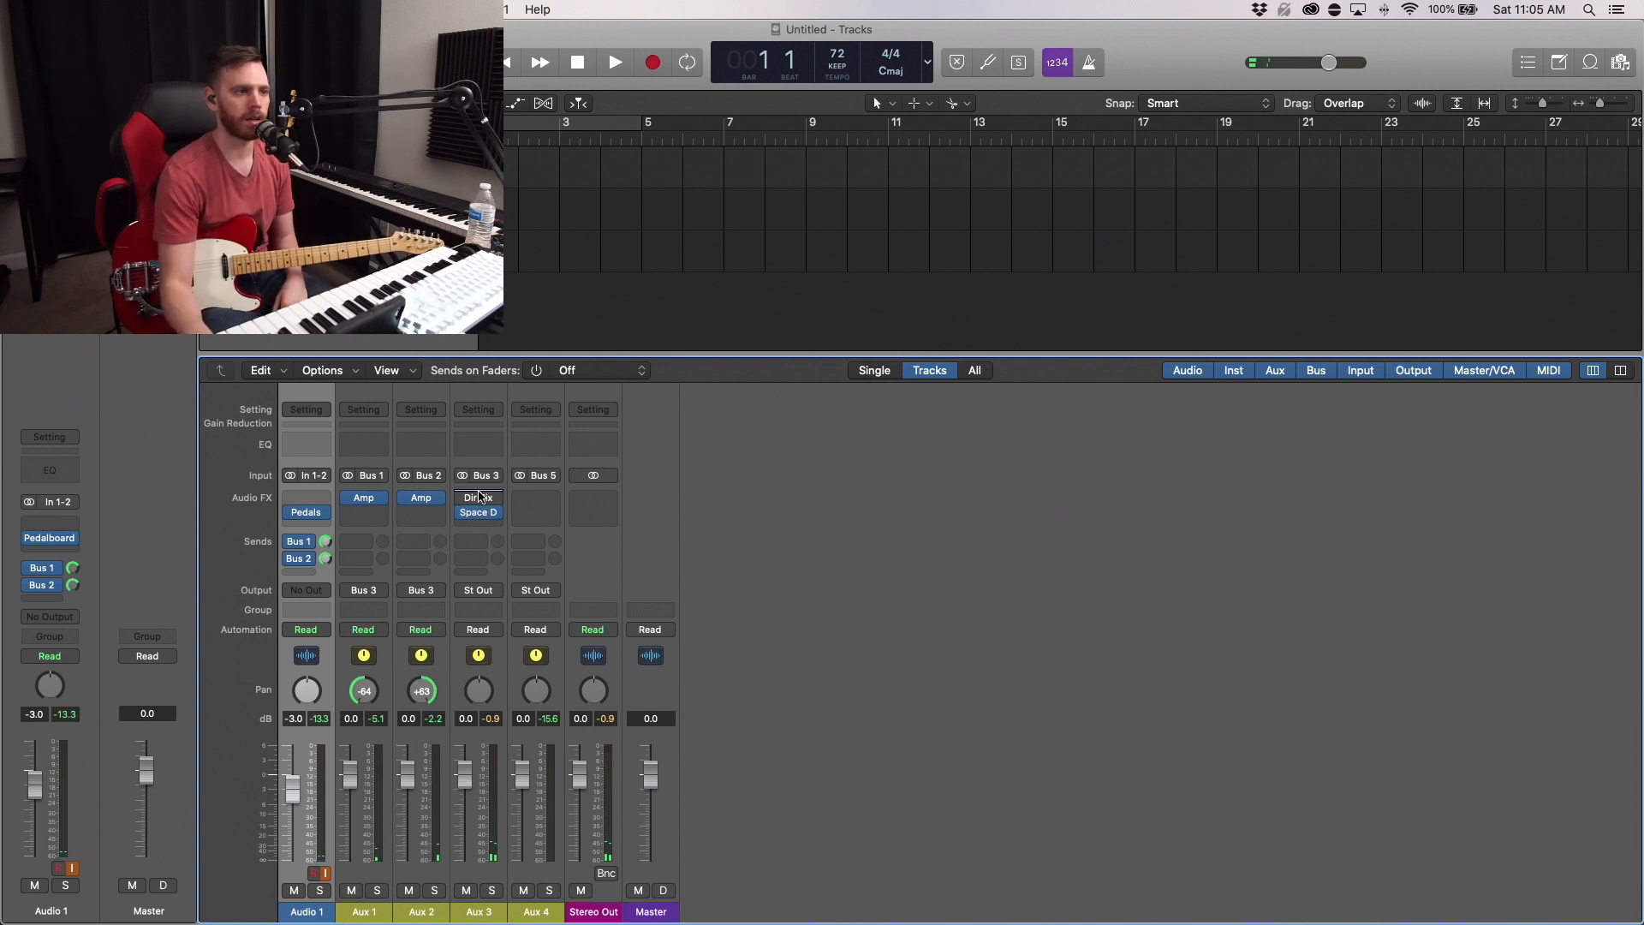
left_click(478, 513)
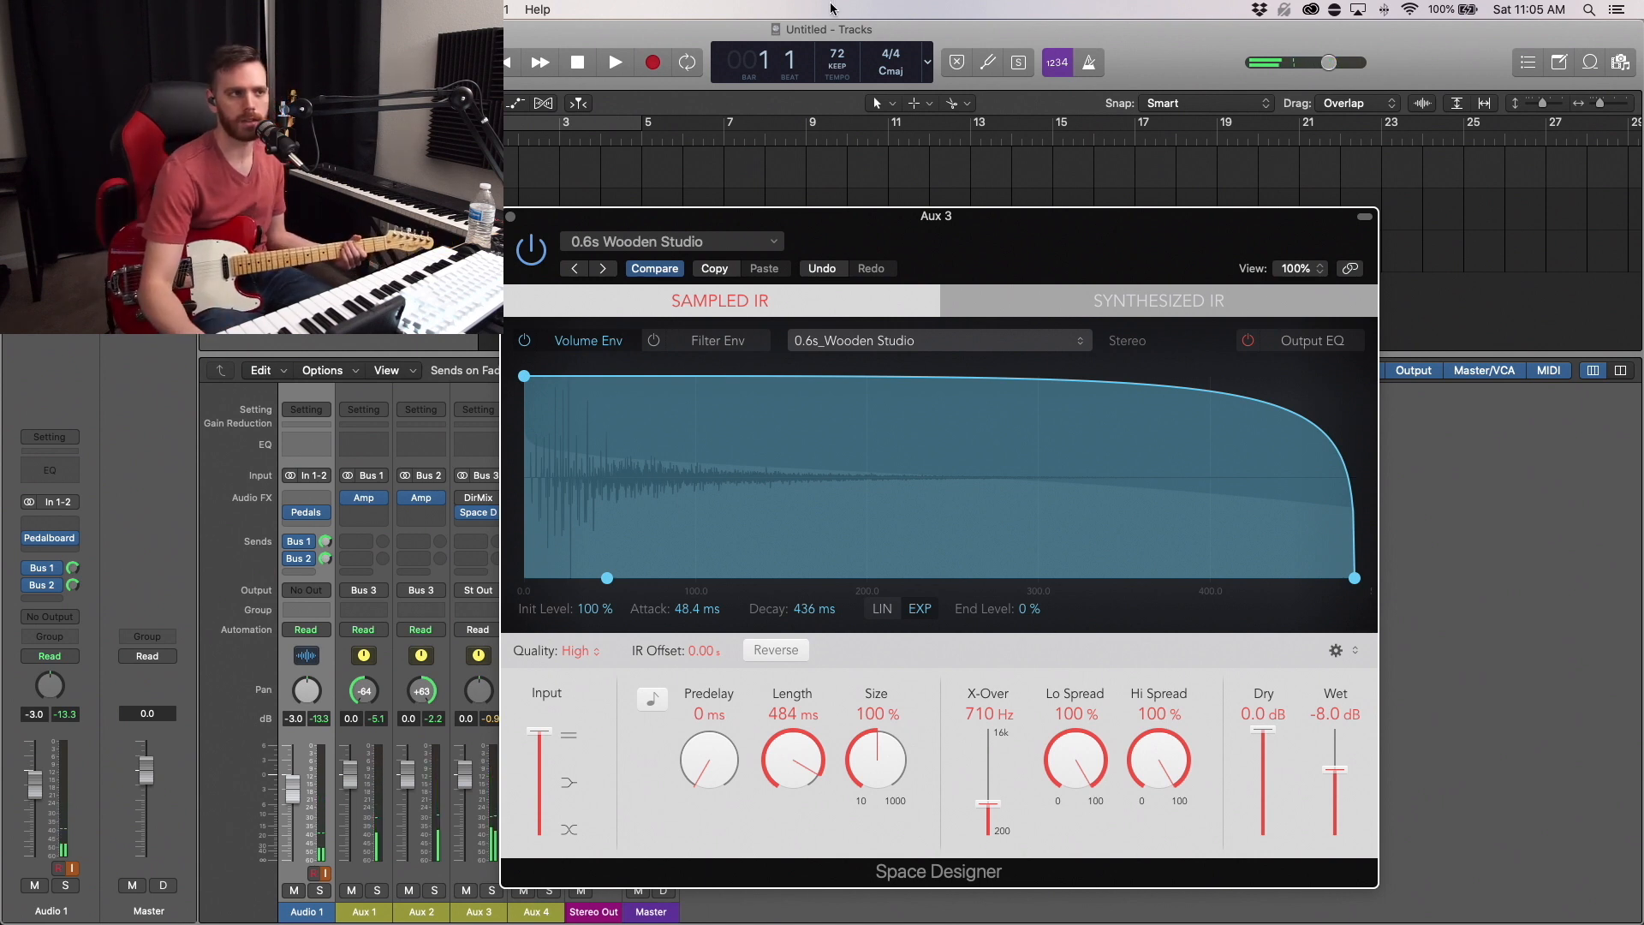
left_click(511, 216)
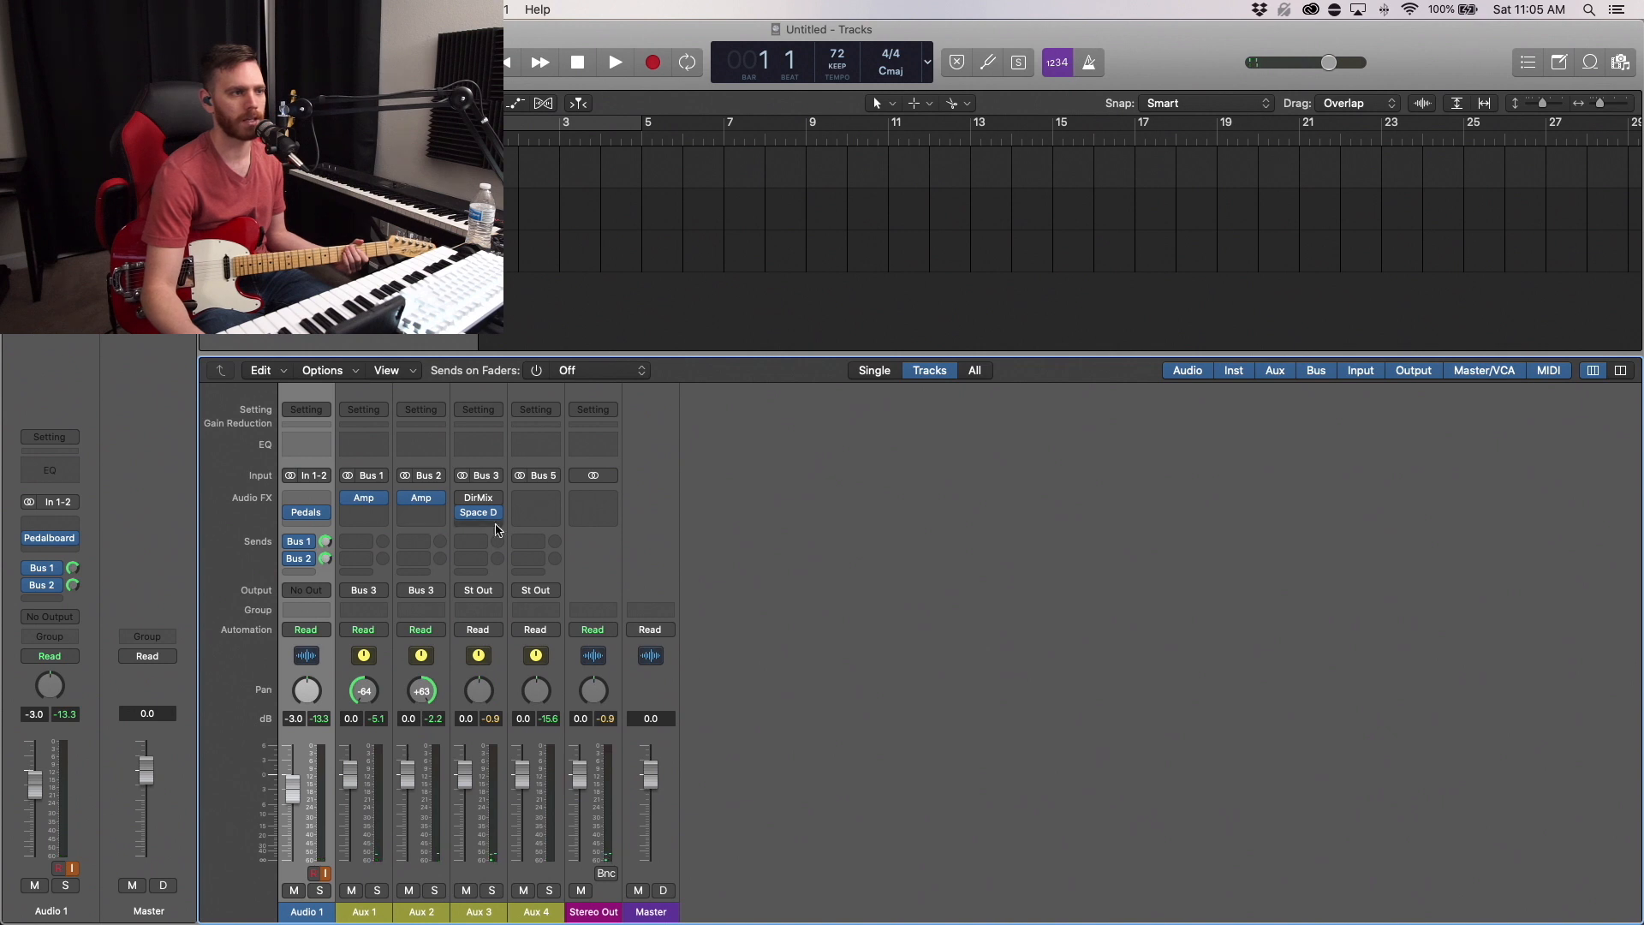
Bypass the pedals on Audio 1, the amps on Aux 1 and Aux 2, and Space Designer on Aux 3
mouse_move(292, 515)
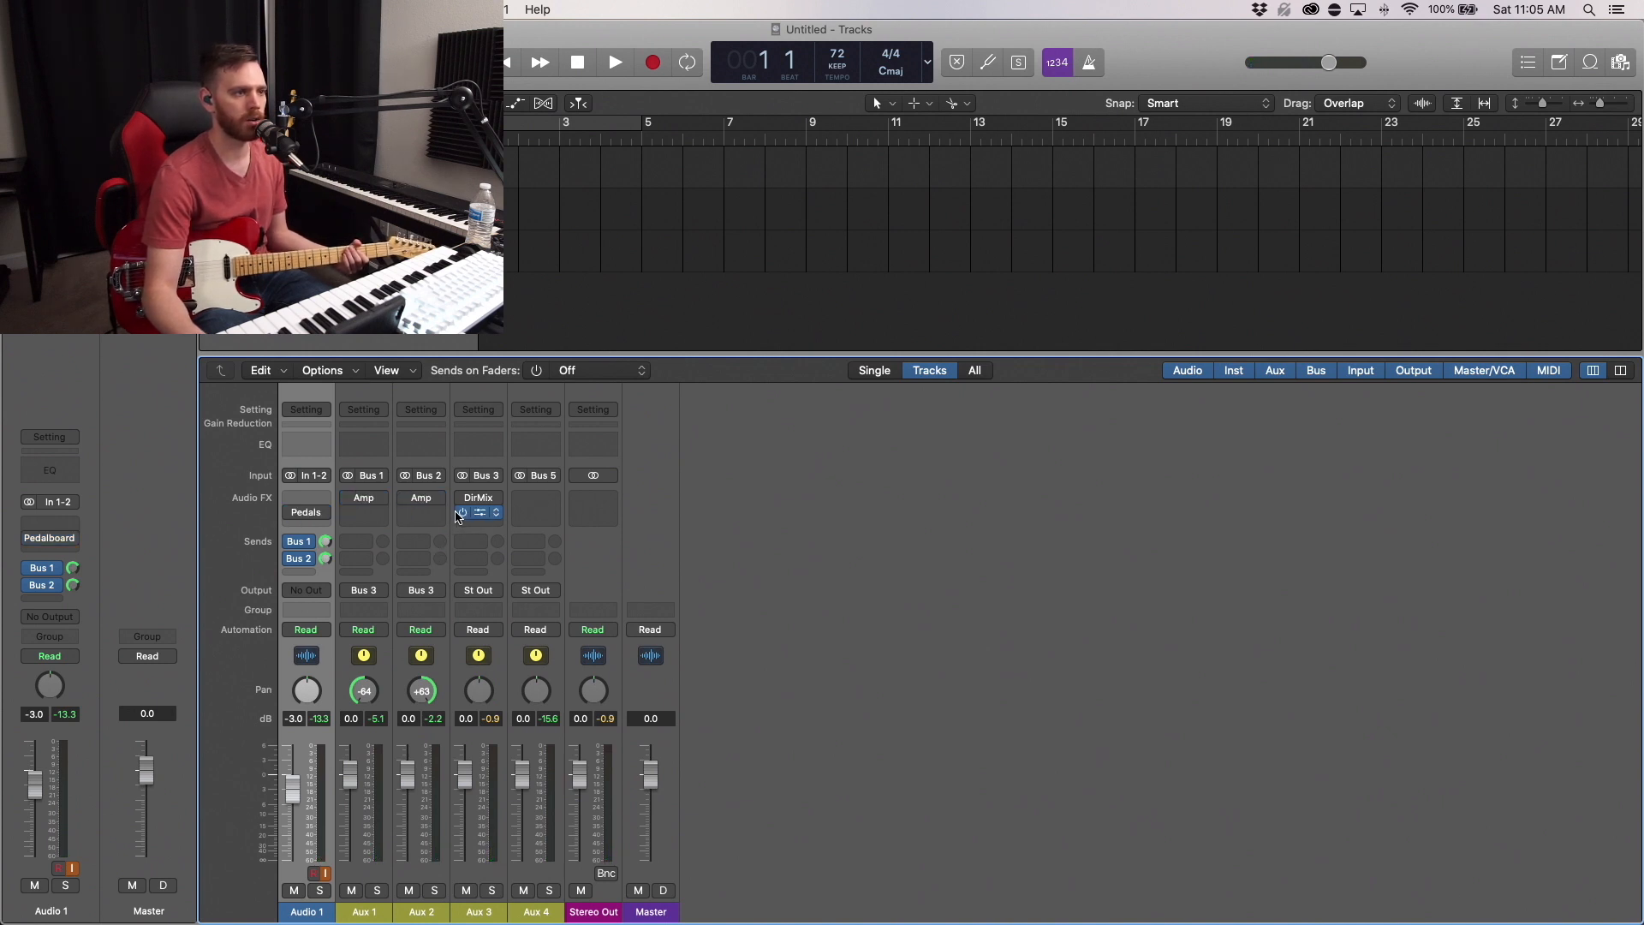
left_click(462, 513)
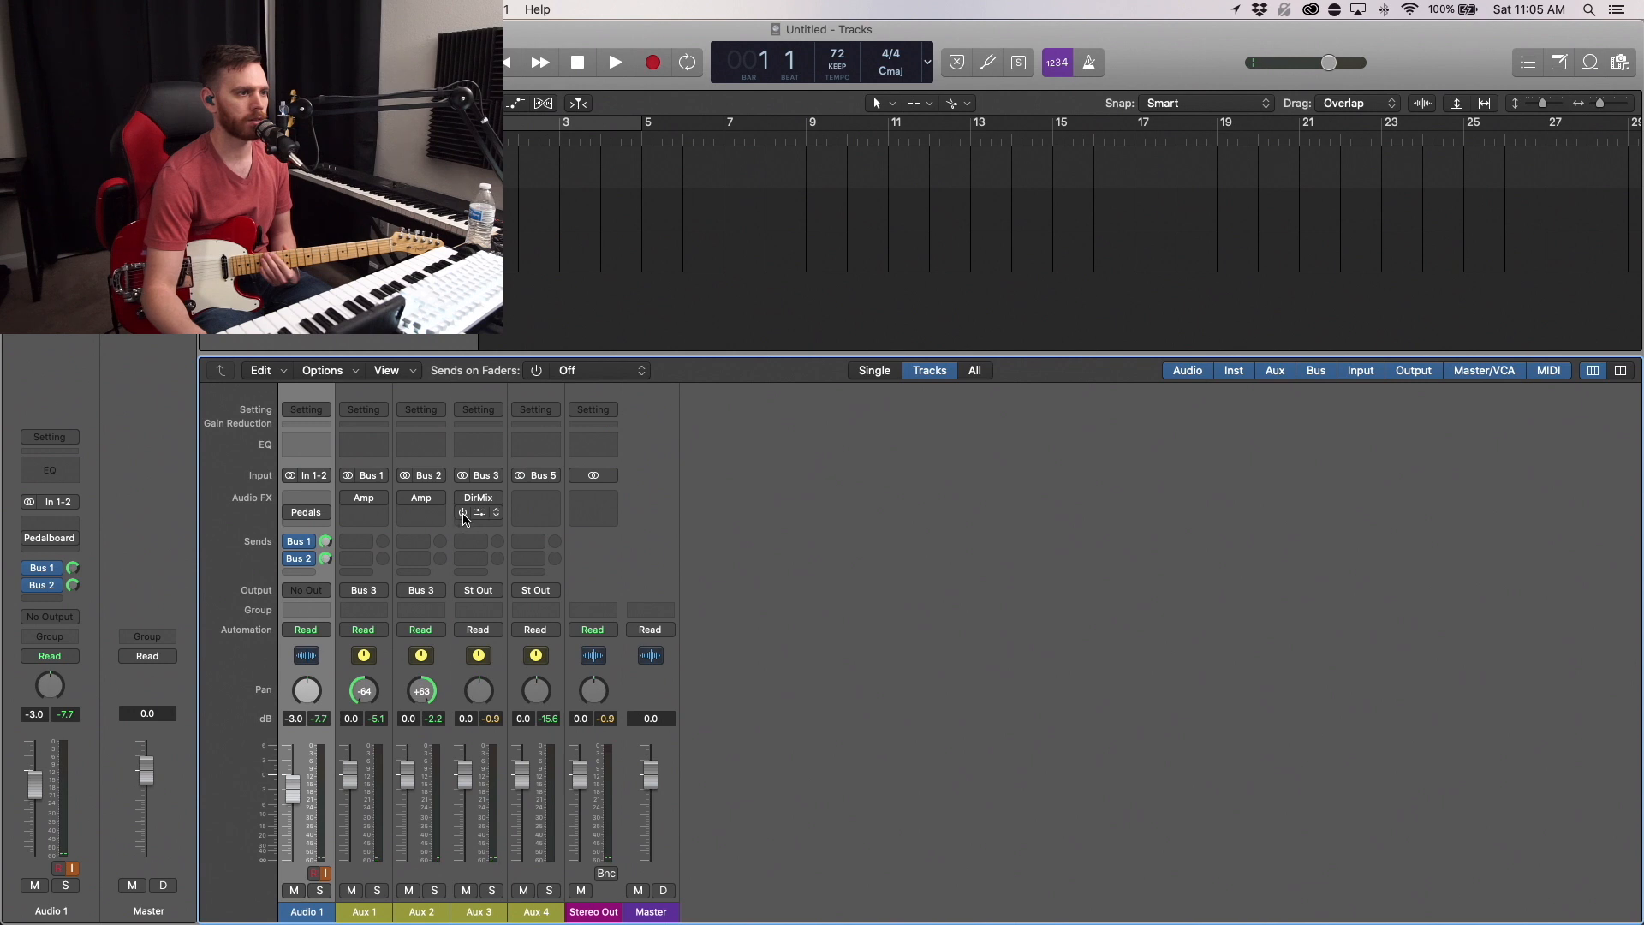
Re-enable the amps on Aux 1 and Aux 2, comparing with the Aux 1 amp off and on, and reactivate Space Designer on Aux 3
left_click(352, 500)
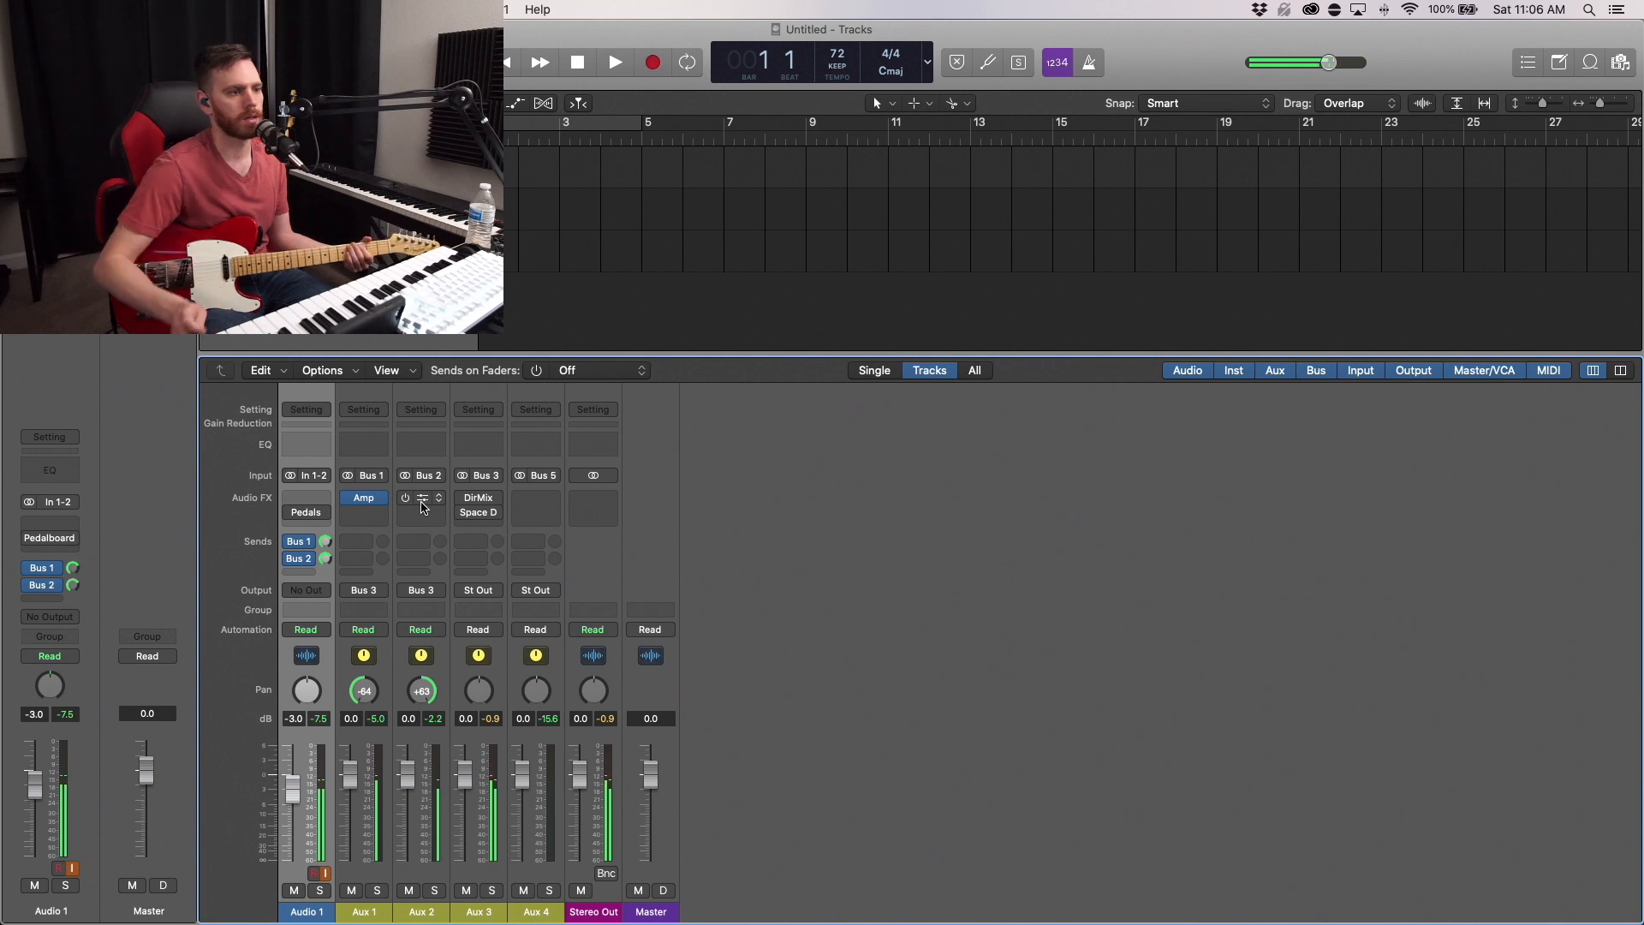
left_click(405, 499)
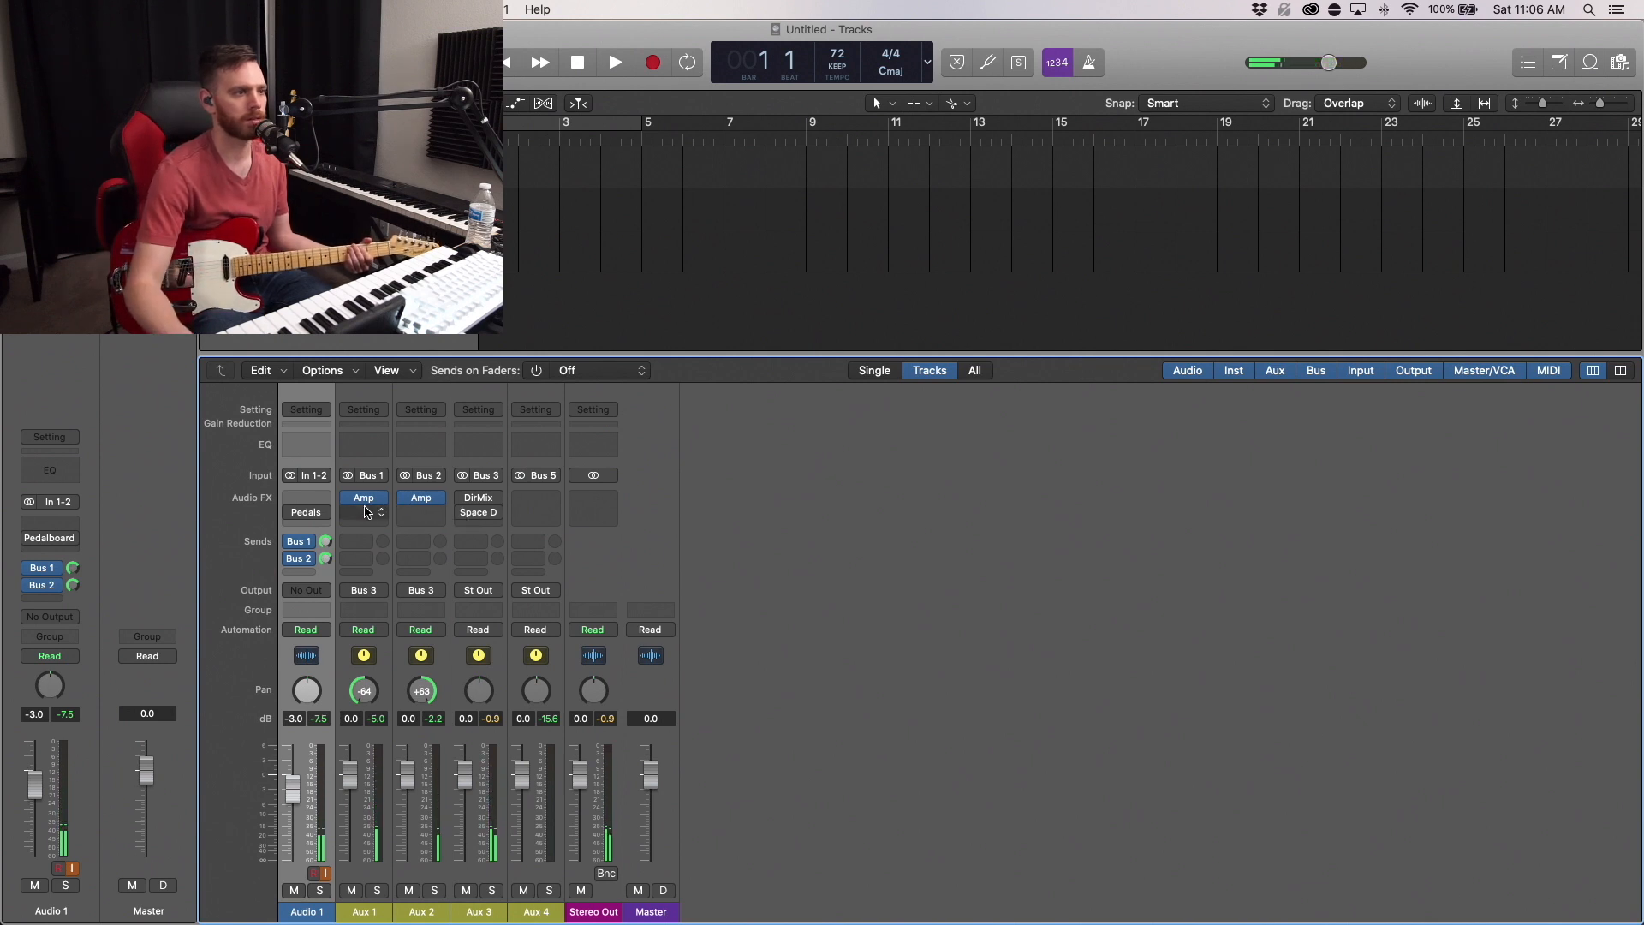
left_click(350, 499)
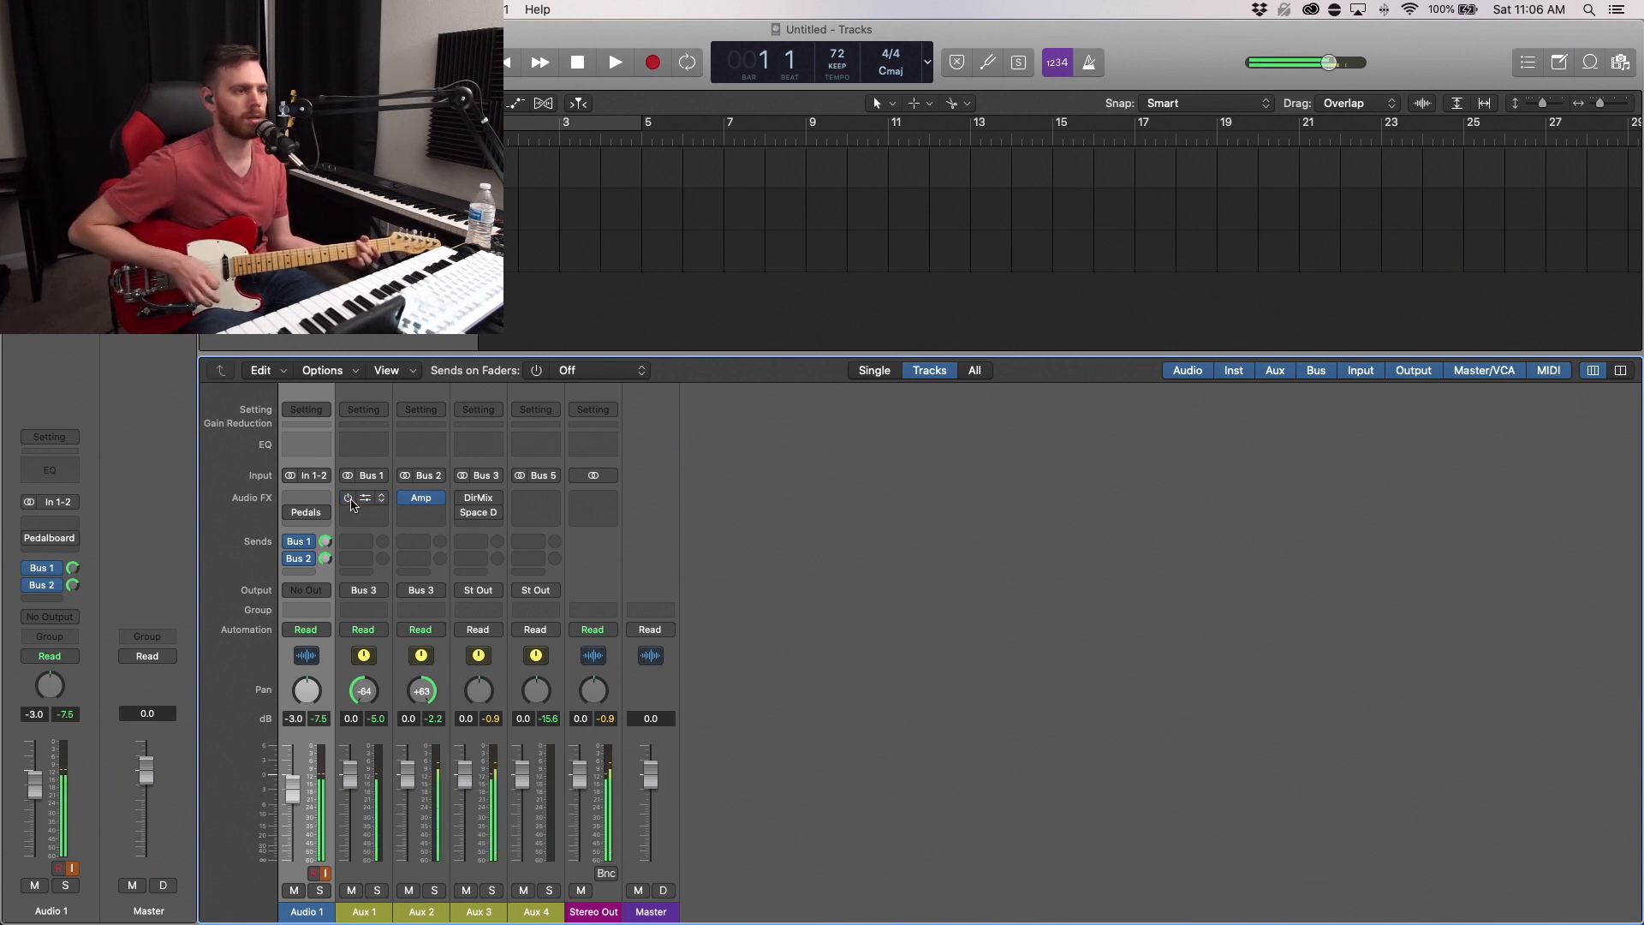
left_click(350, 499)
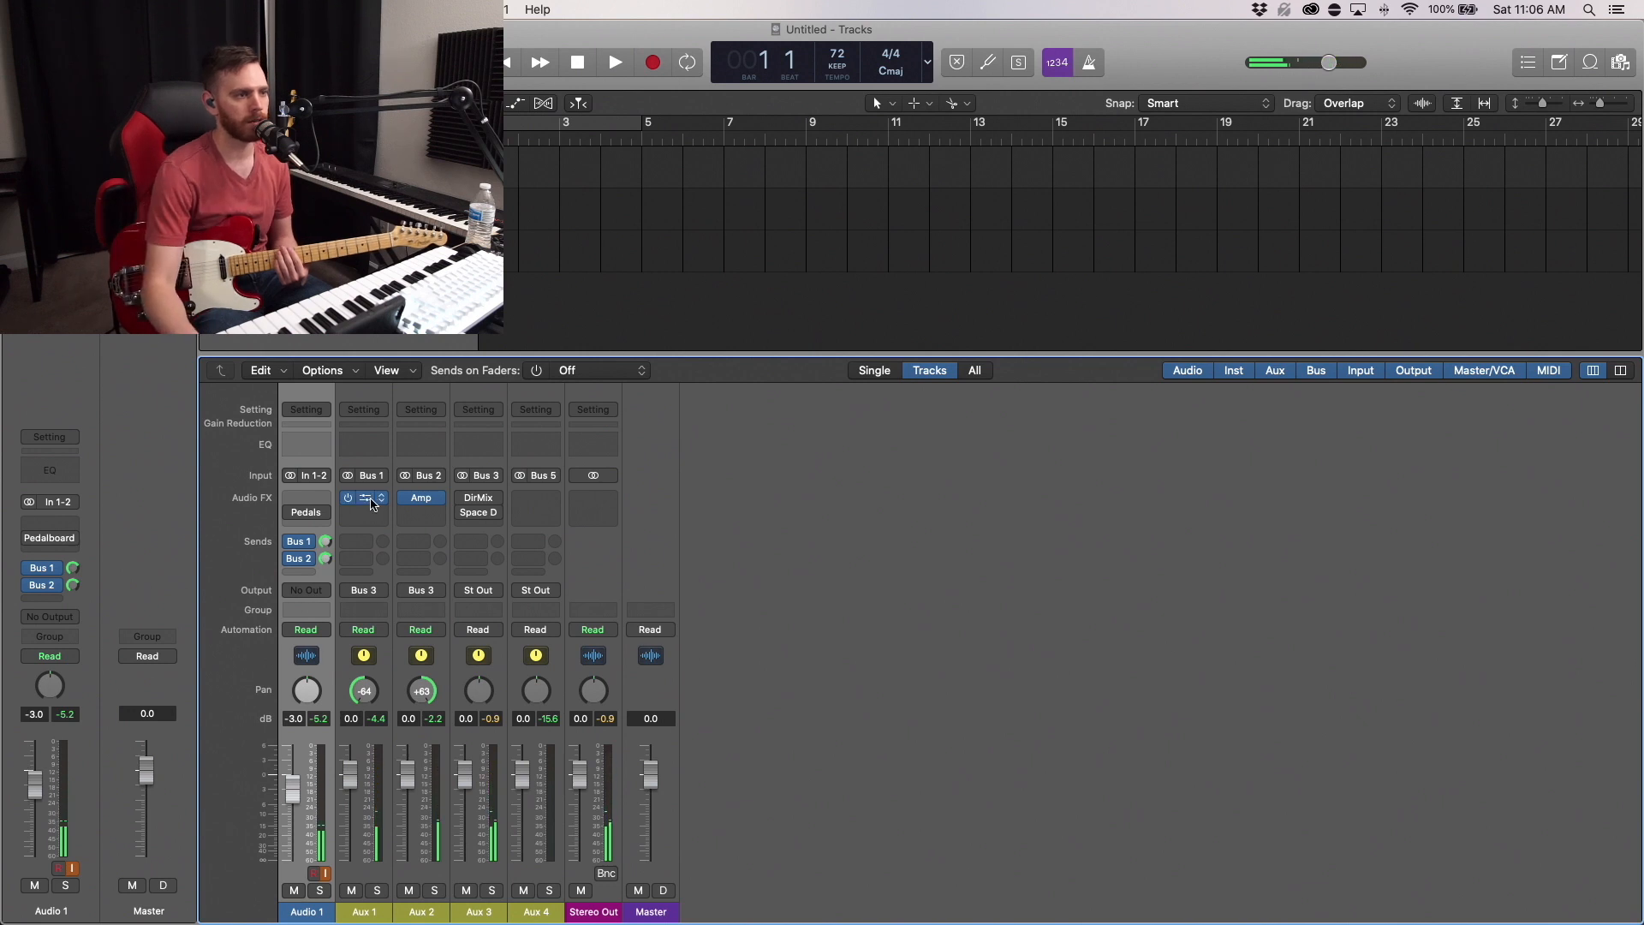
mouse_move(475, 520)
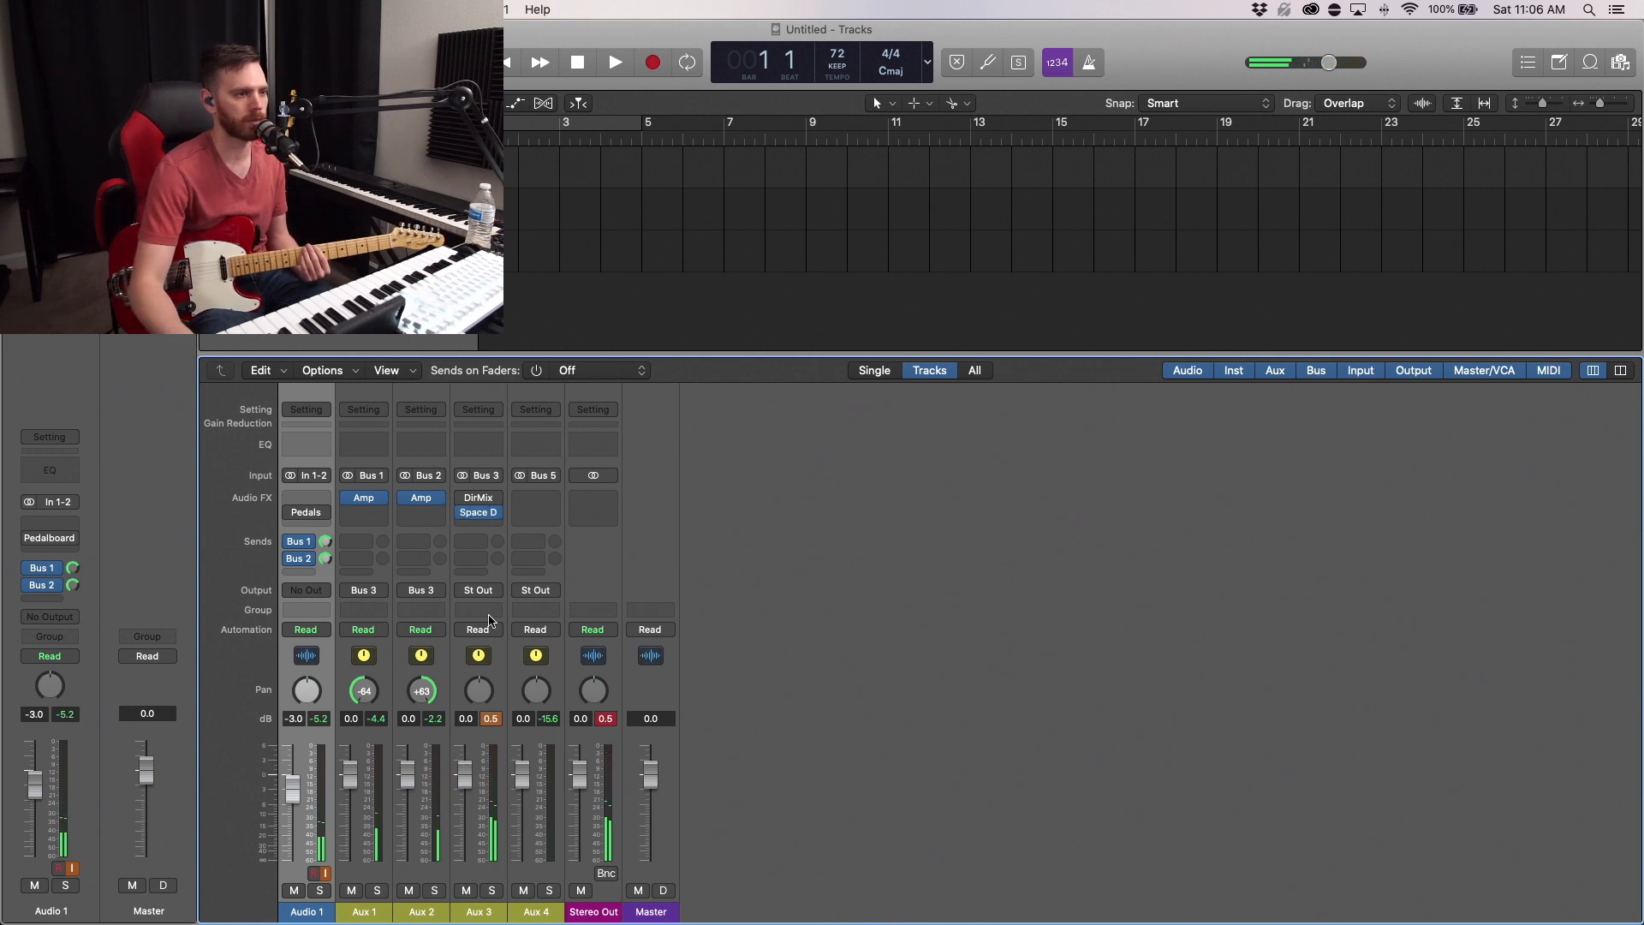
Set Space Designer's dry level to -2.0 dB and wet level to -10.0 dB on Aux 3, and close its window
left_click(484, 512)
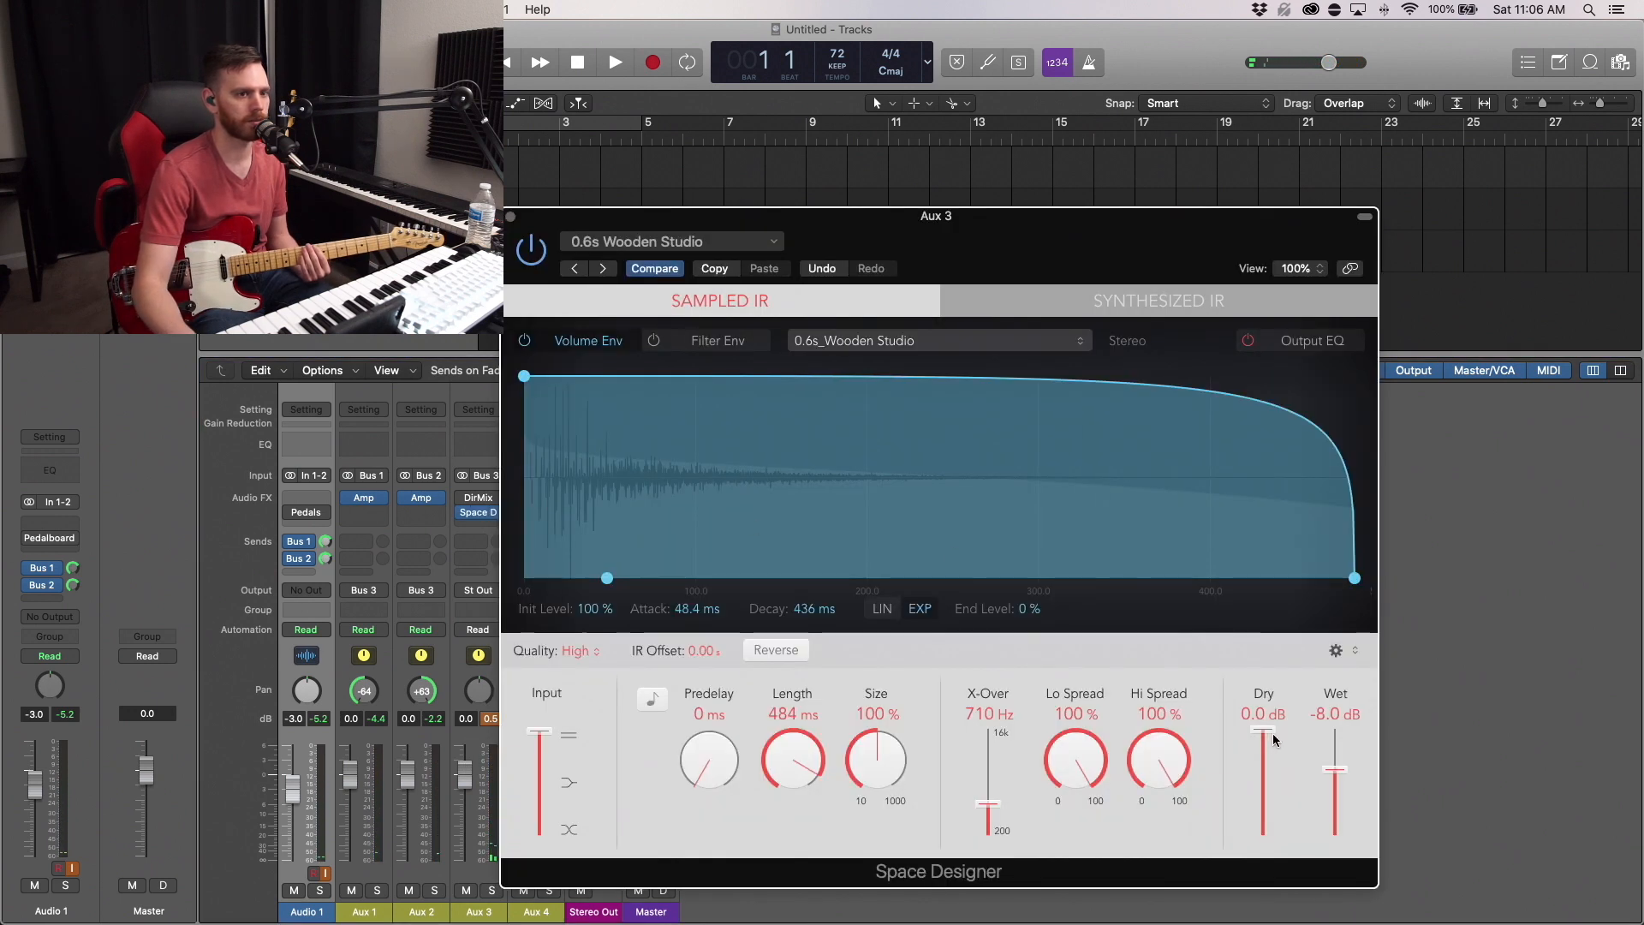
left_click_drag(1266, 734, 1334, 781)
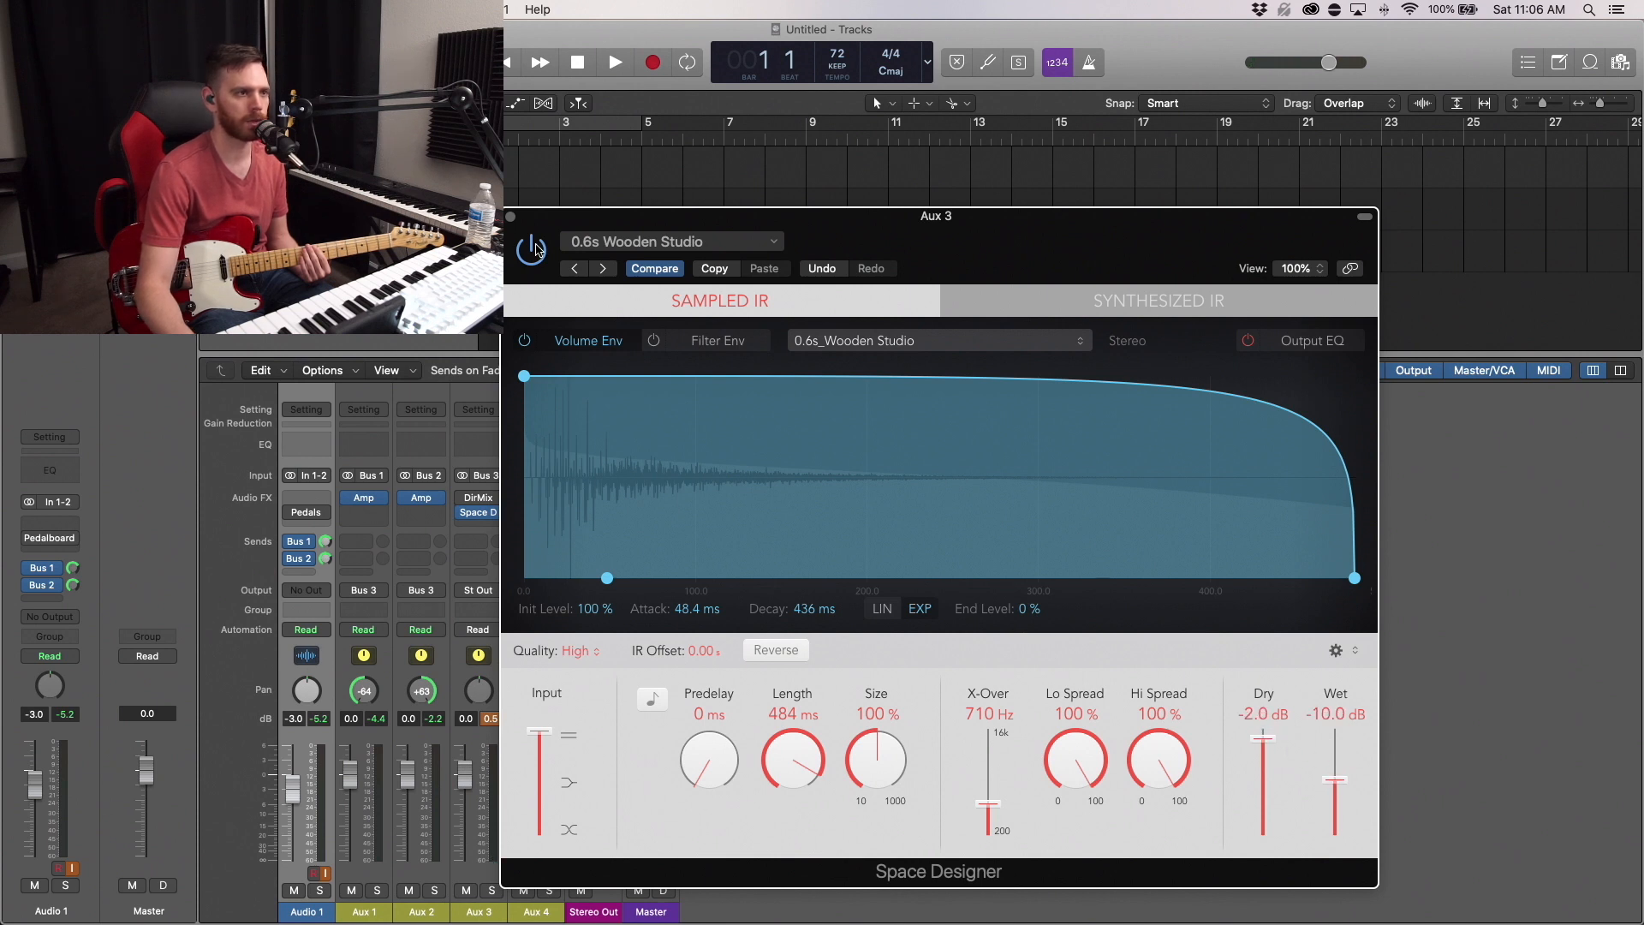
left_click(509, 218)
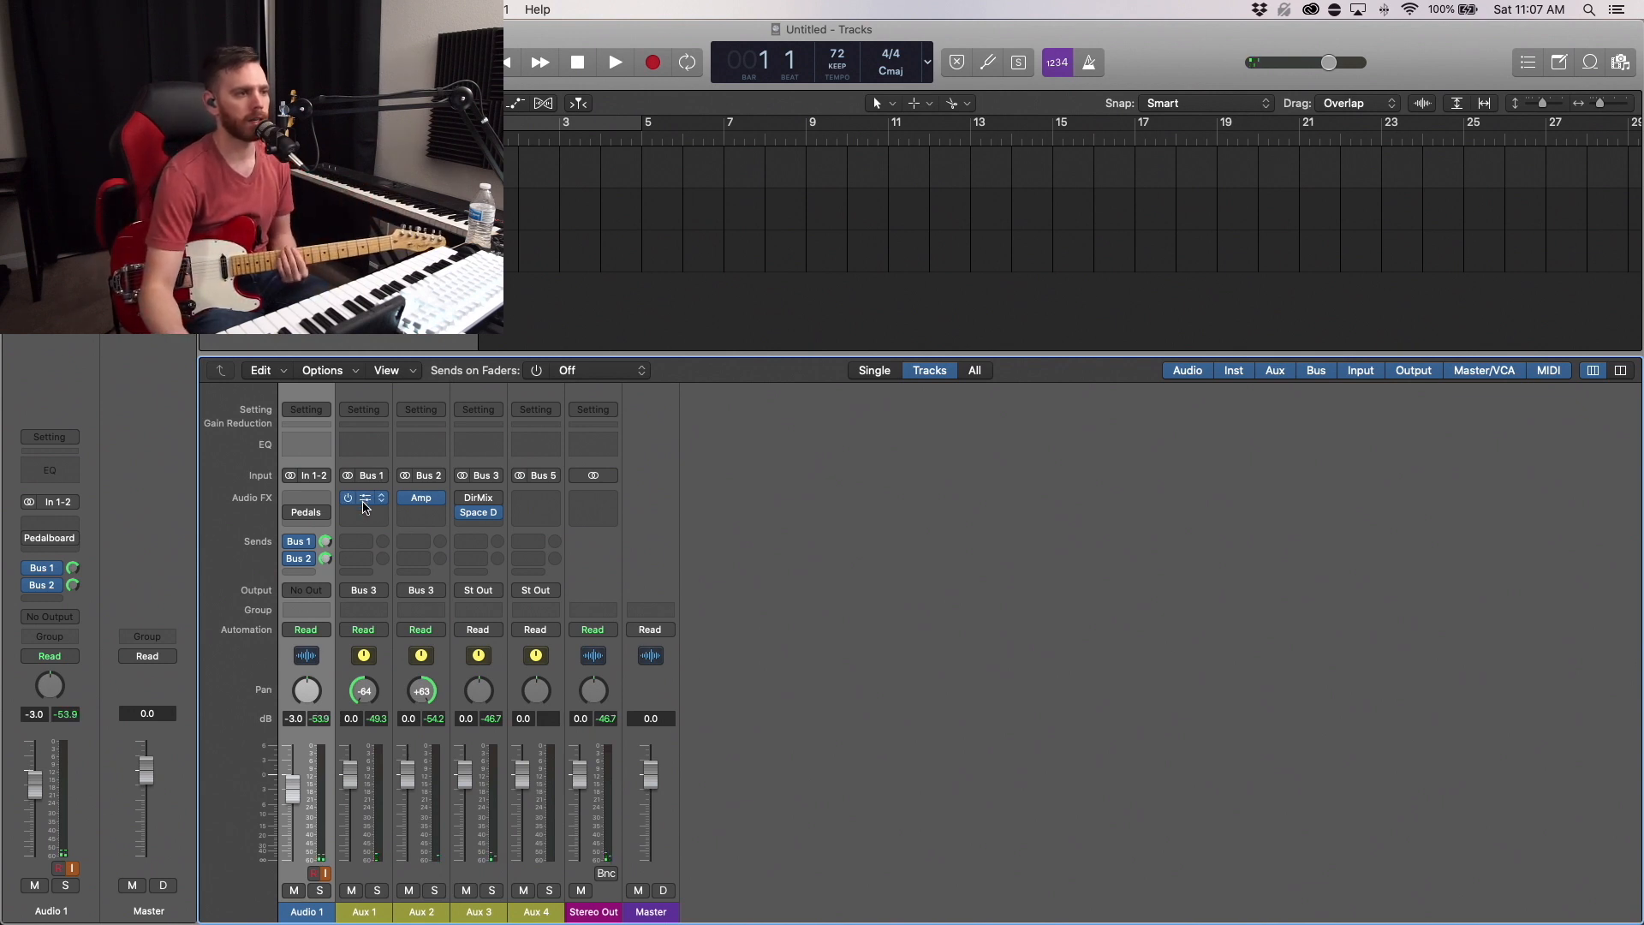
Open the Amp Designer windows of Aux 1 and Aux 2 together to compare their settings
left_click(365, 500)
left_click(421, 499)
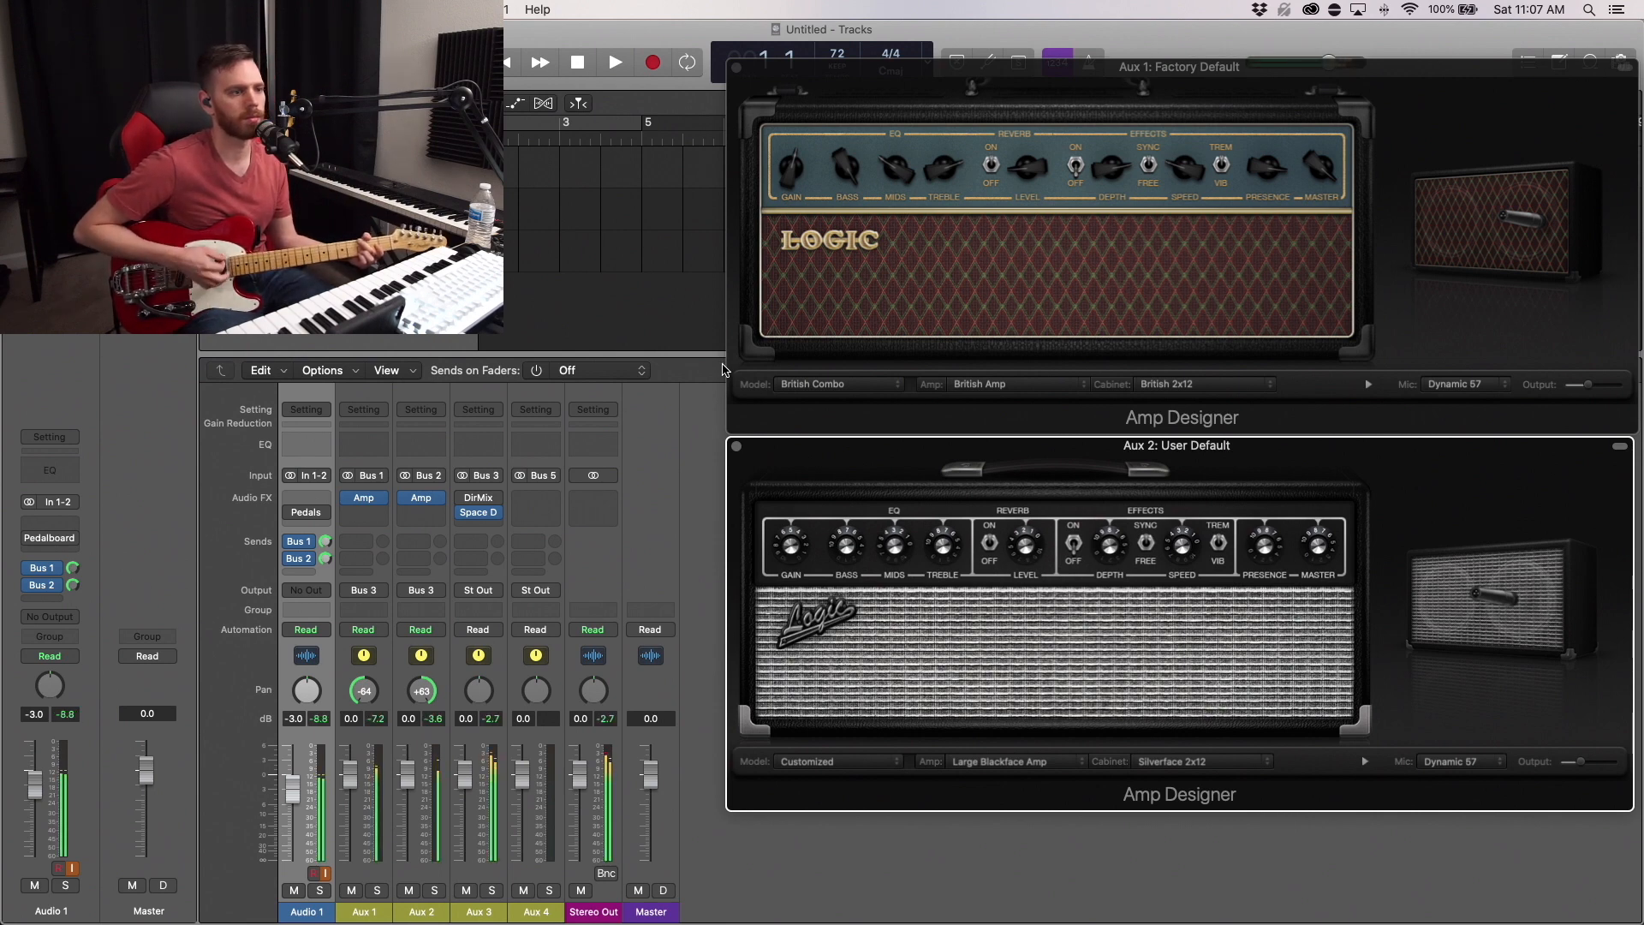
mouse_move(1511, 674)
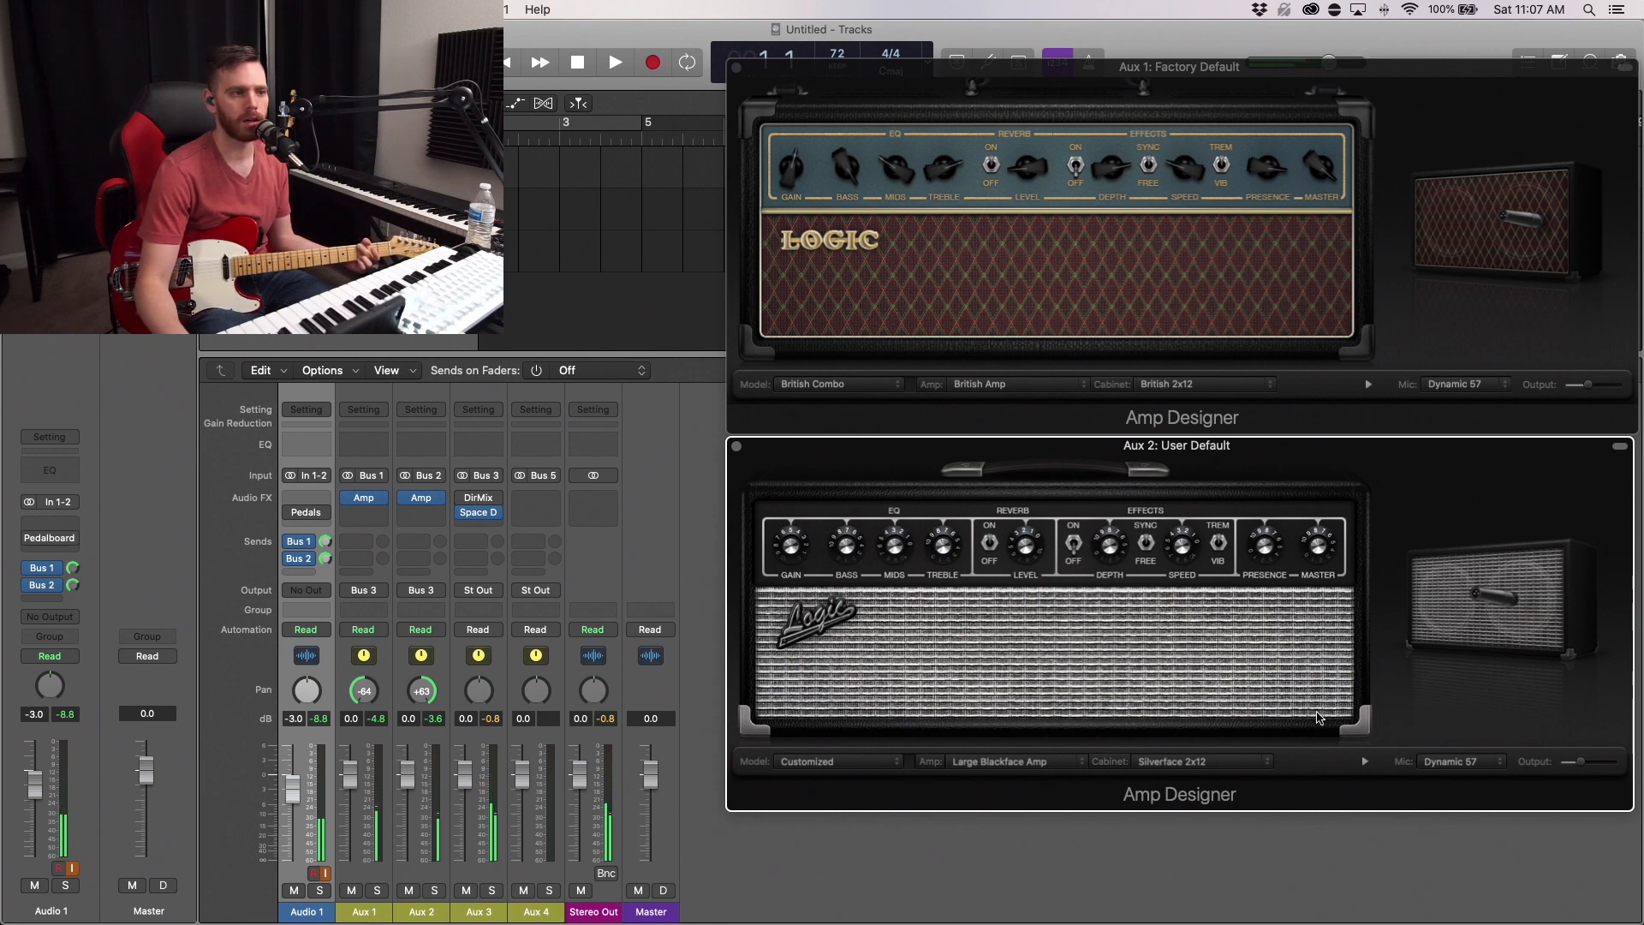
mouse_move(1589, 762)
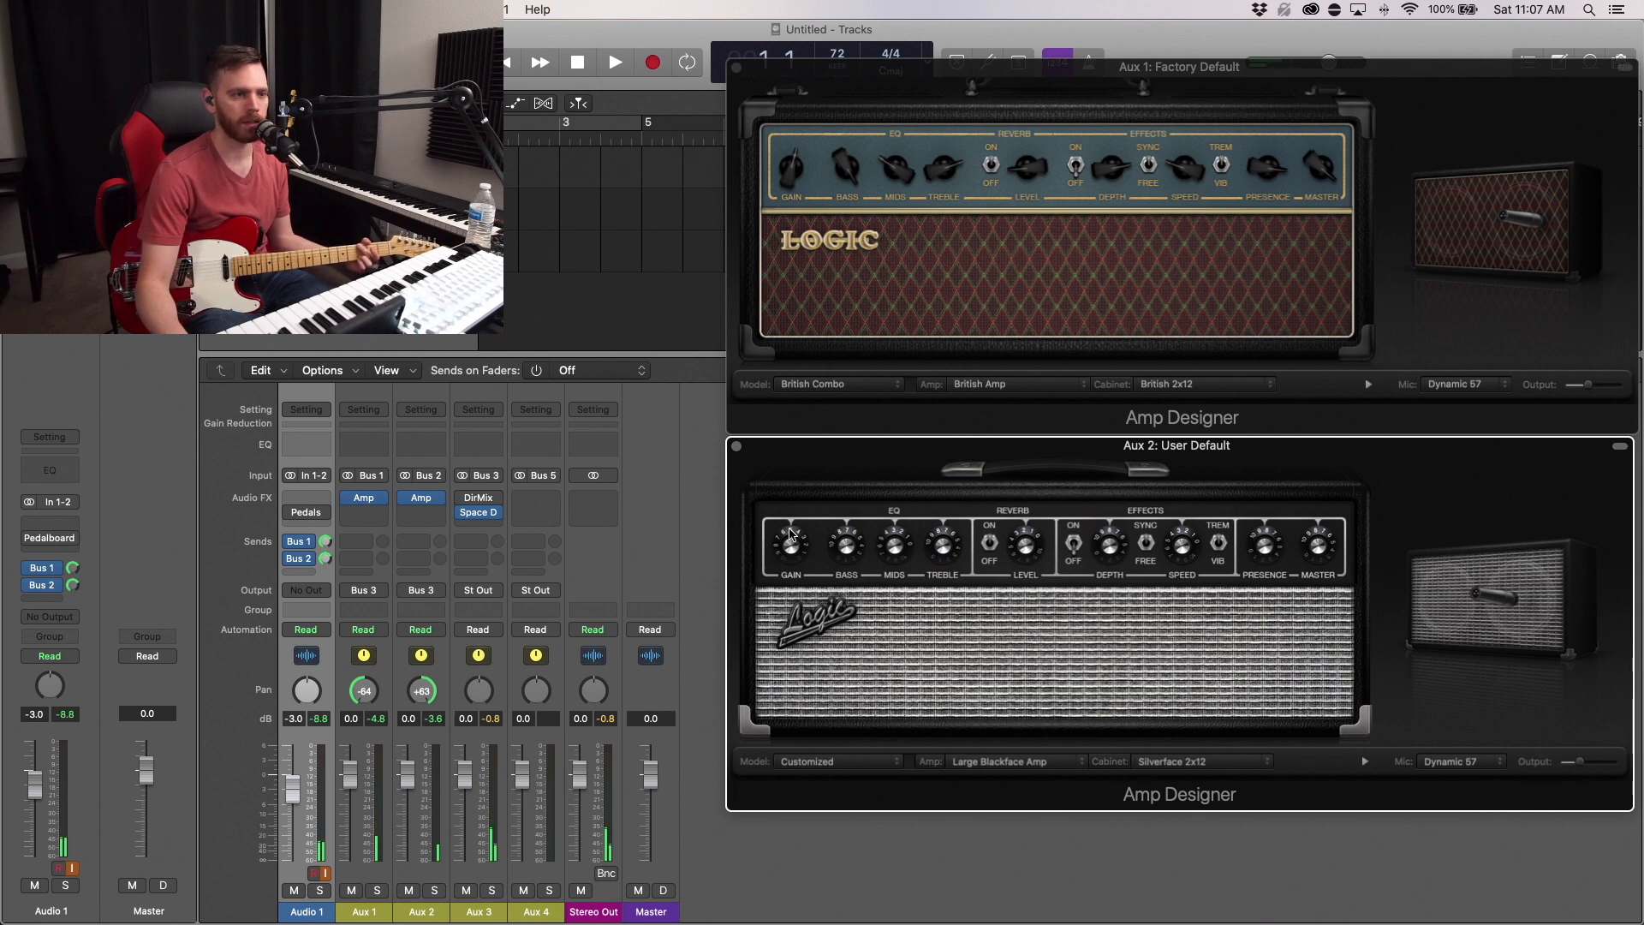
Fine-tune the gain of the Aux 2 amp and set its output level to -8.5 dB
left_click_drag(787, 541, 796, 545)
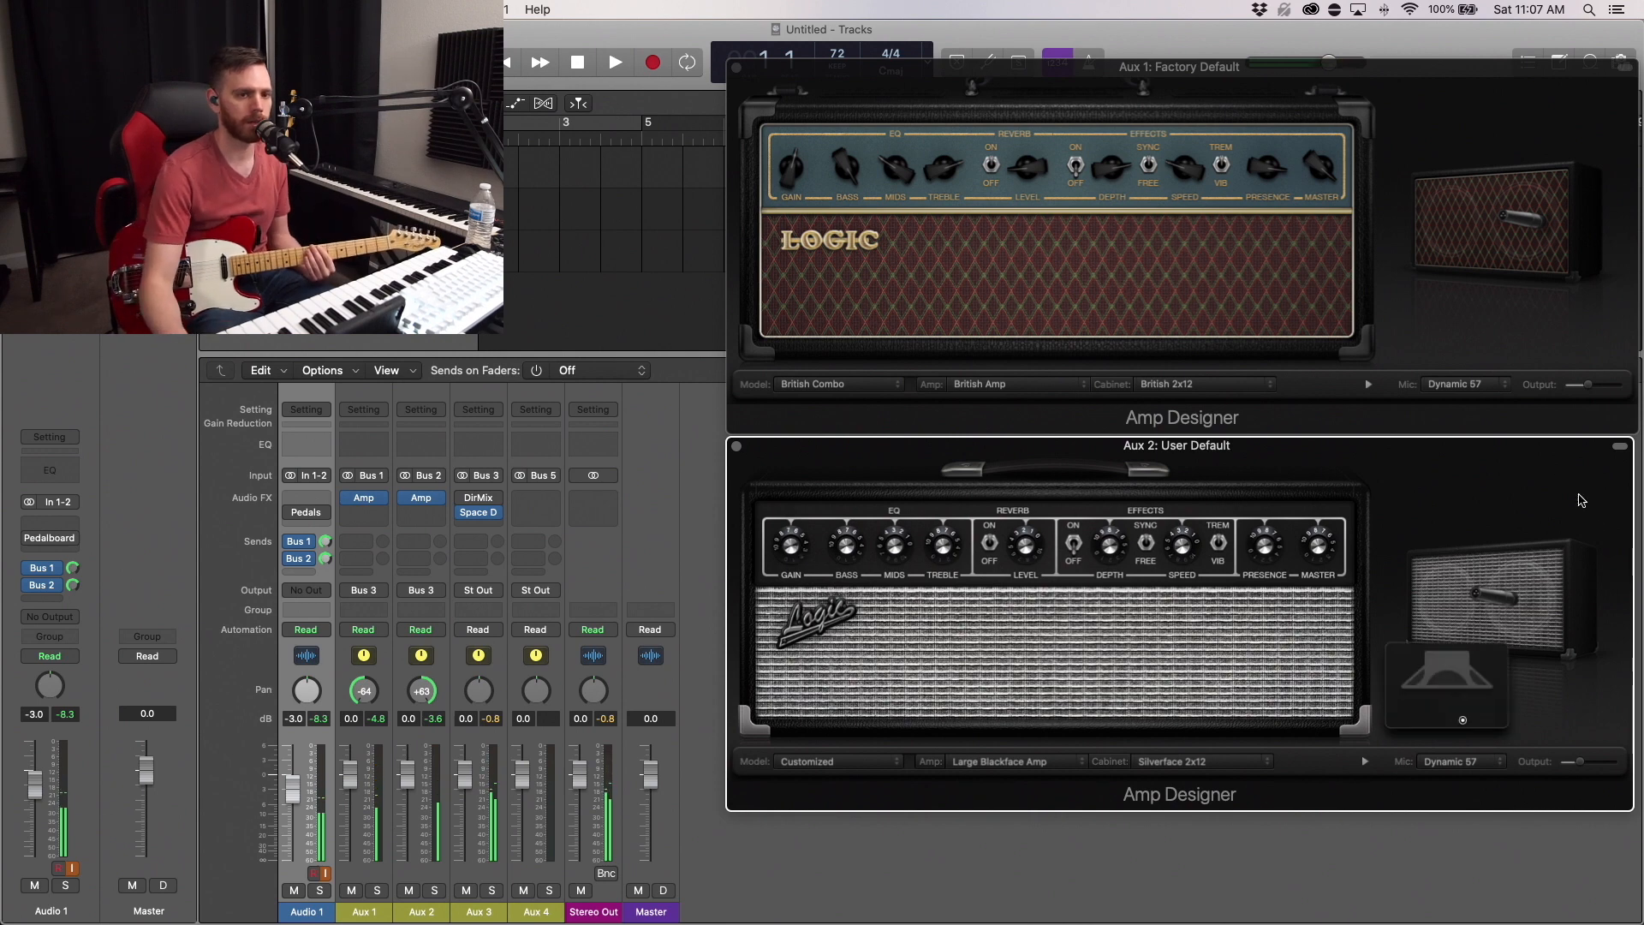
left_click_drag(1579, 764, 1579, 764)
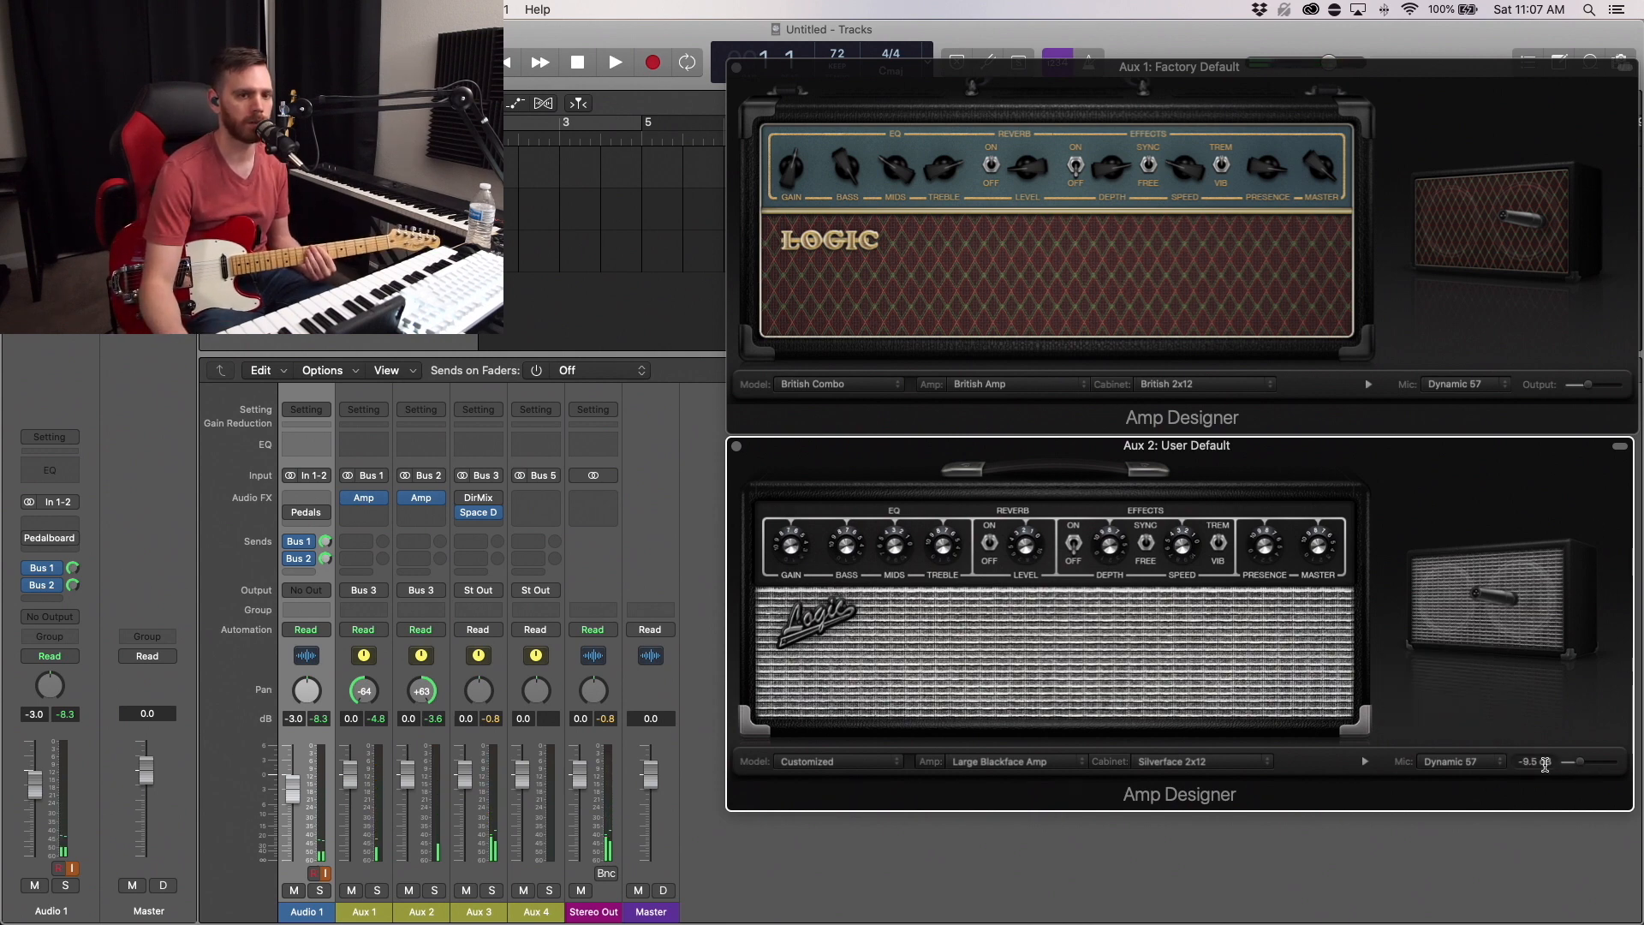
double_click(1546, 762)
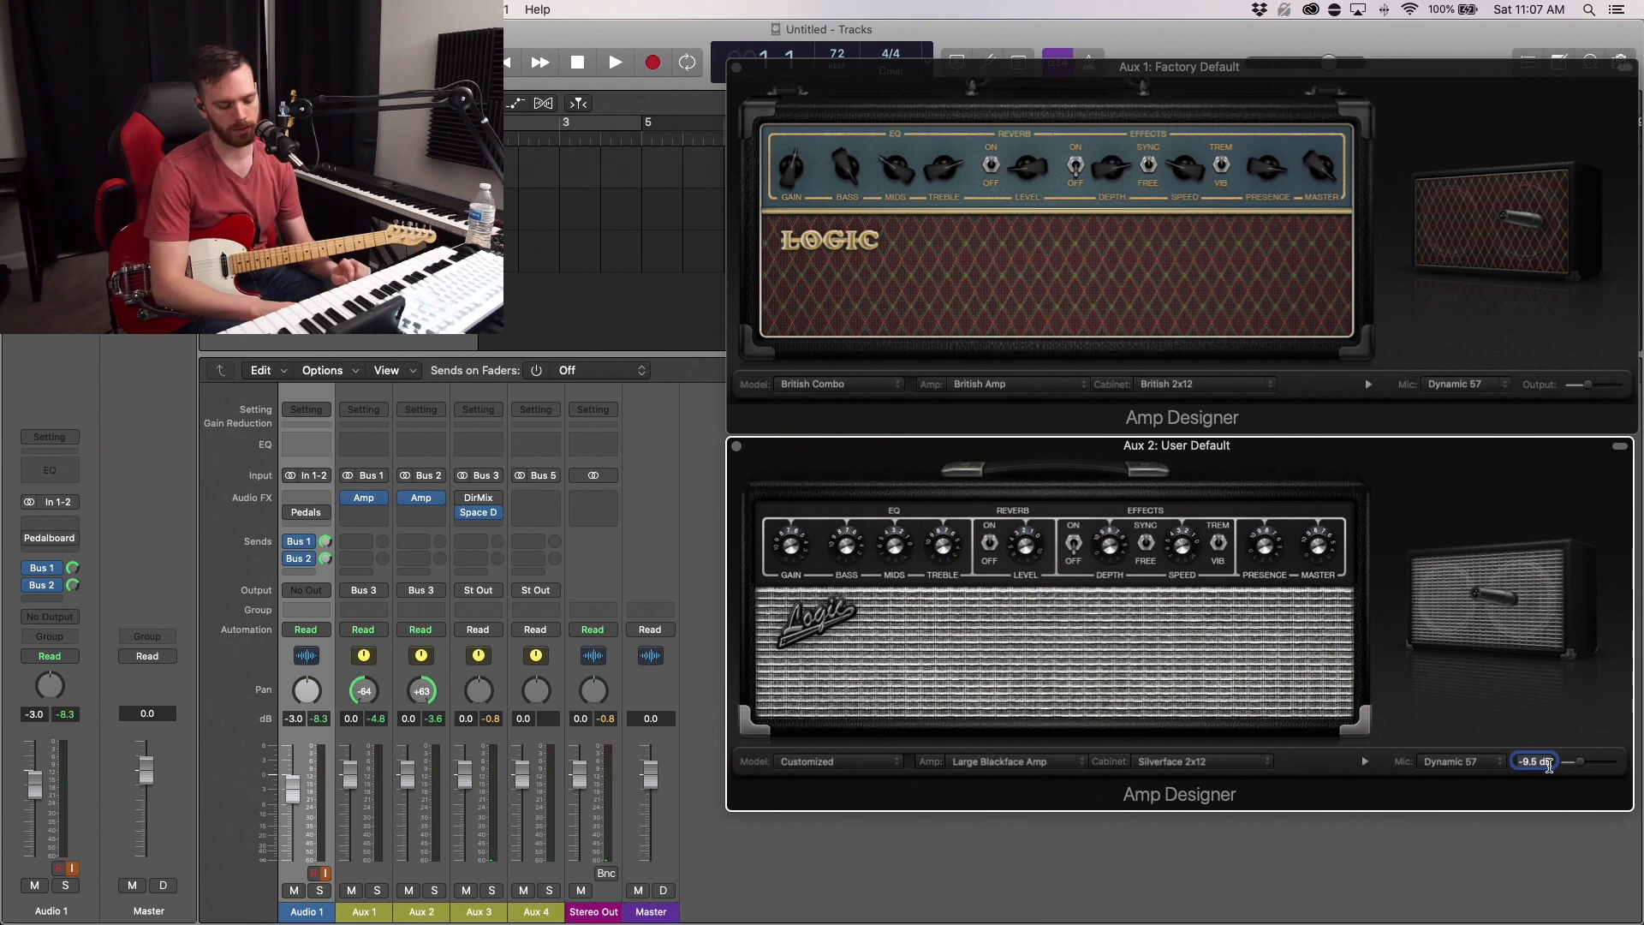
key("BackSpace")
type("-8.5")
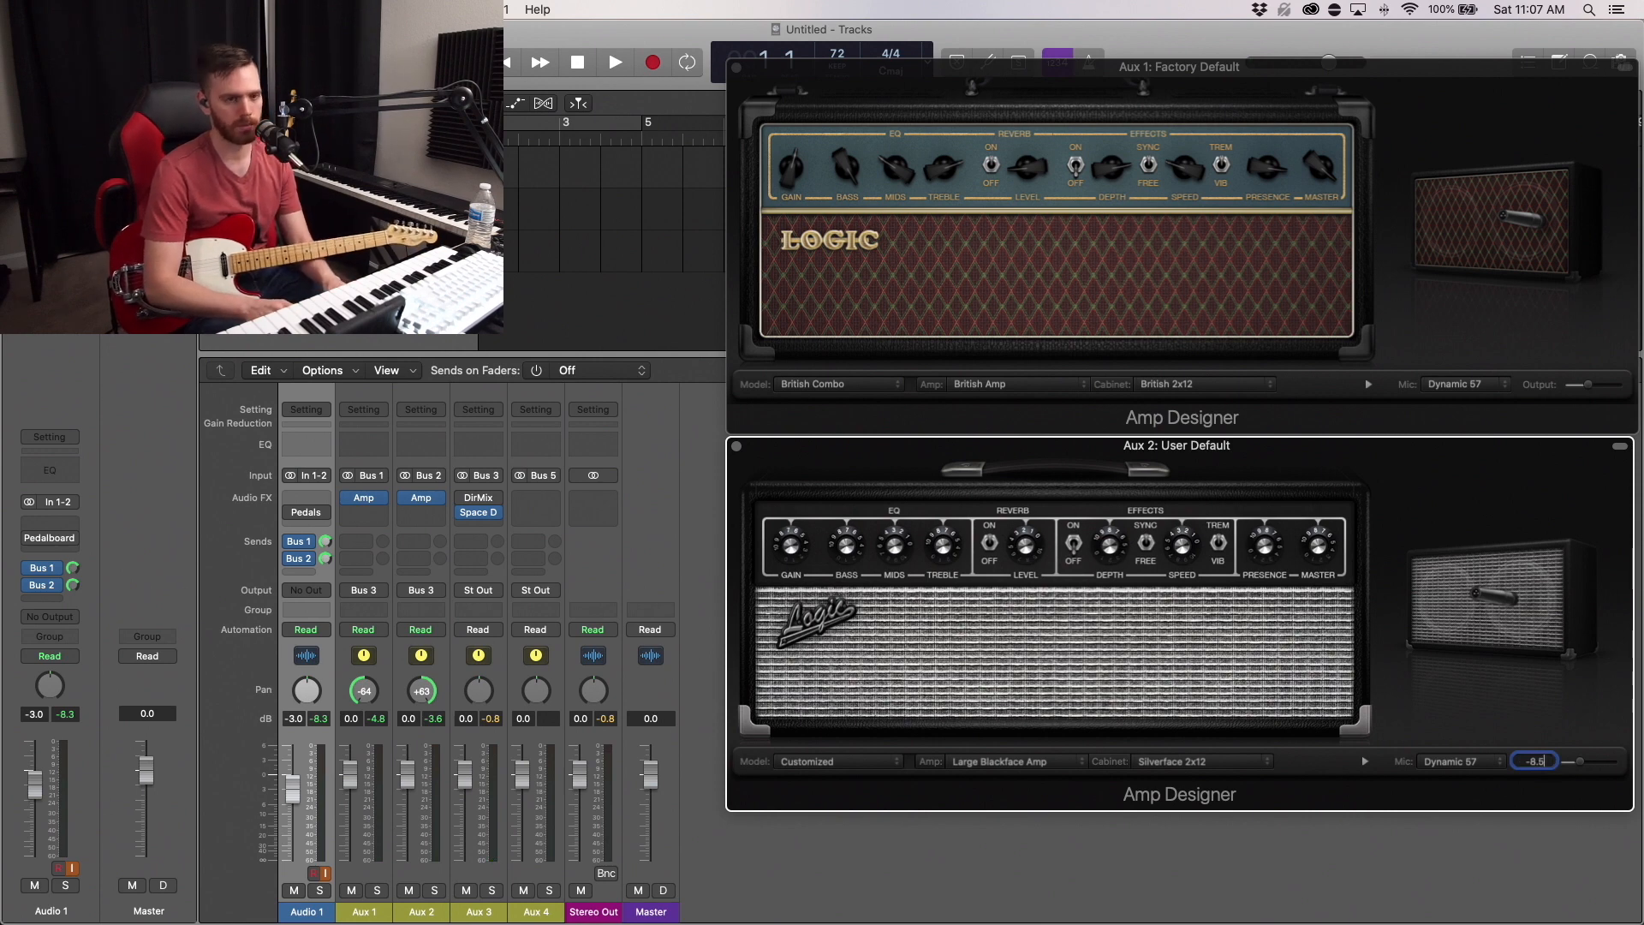
key("Return")
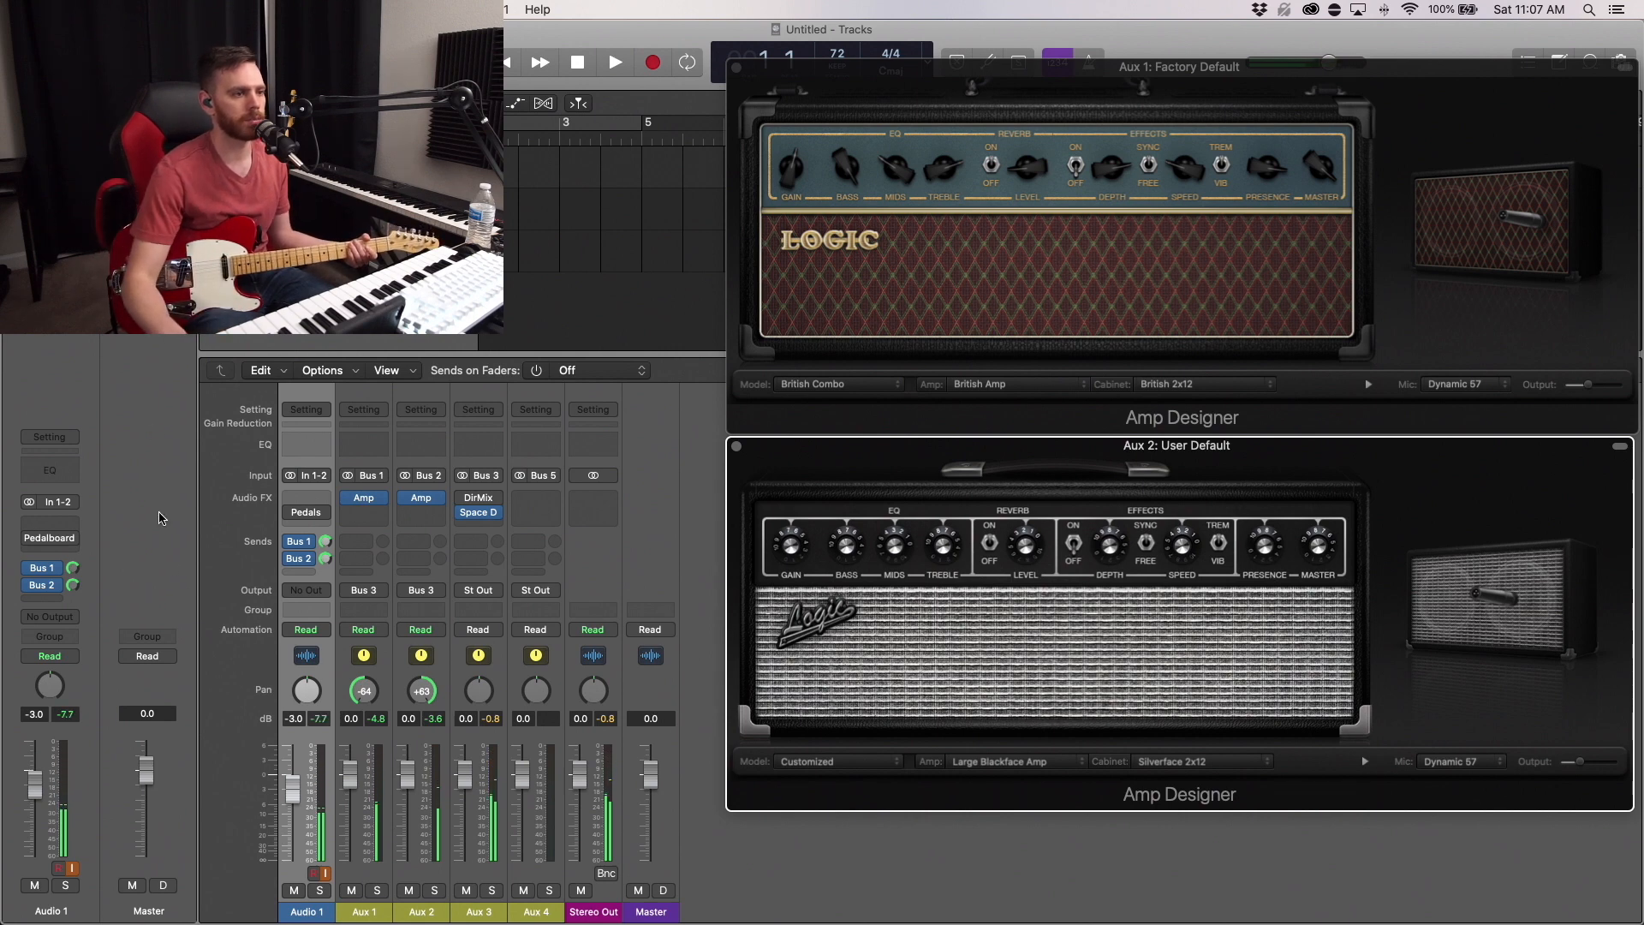
Reset the mixer's peak readings and nudge the Aux 2 amp's output level slightly higher
left_click(441, 722)
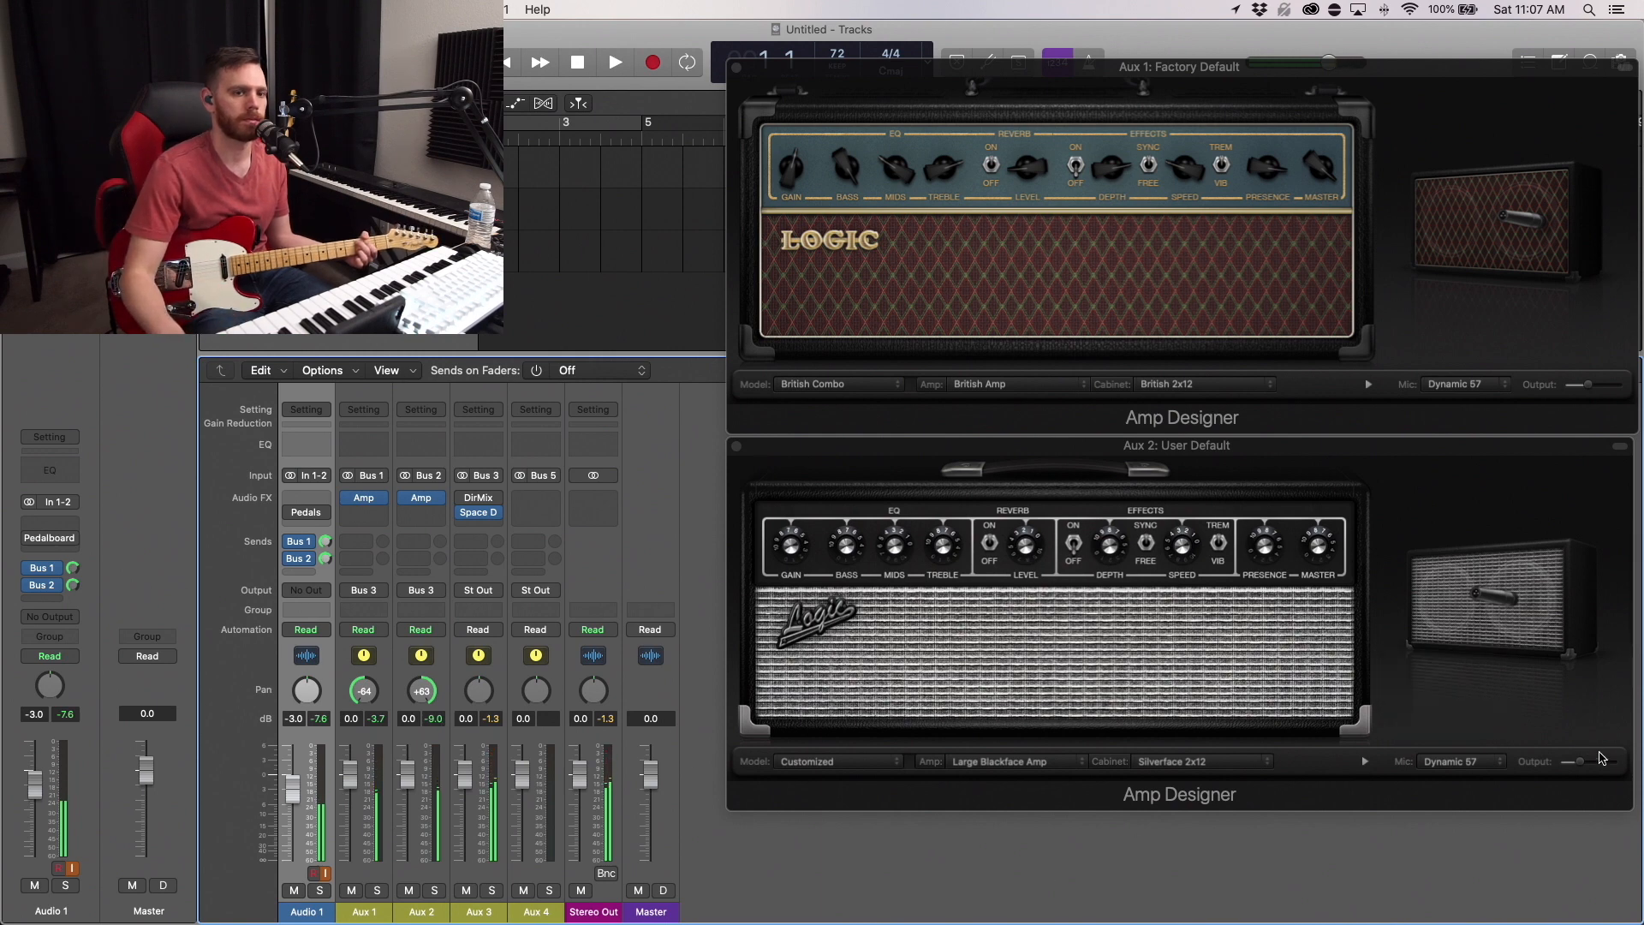
left_click(1580, 762)
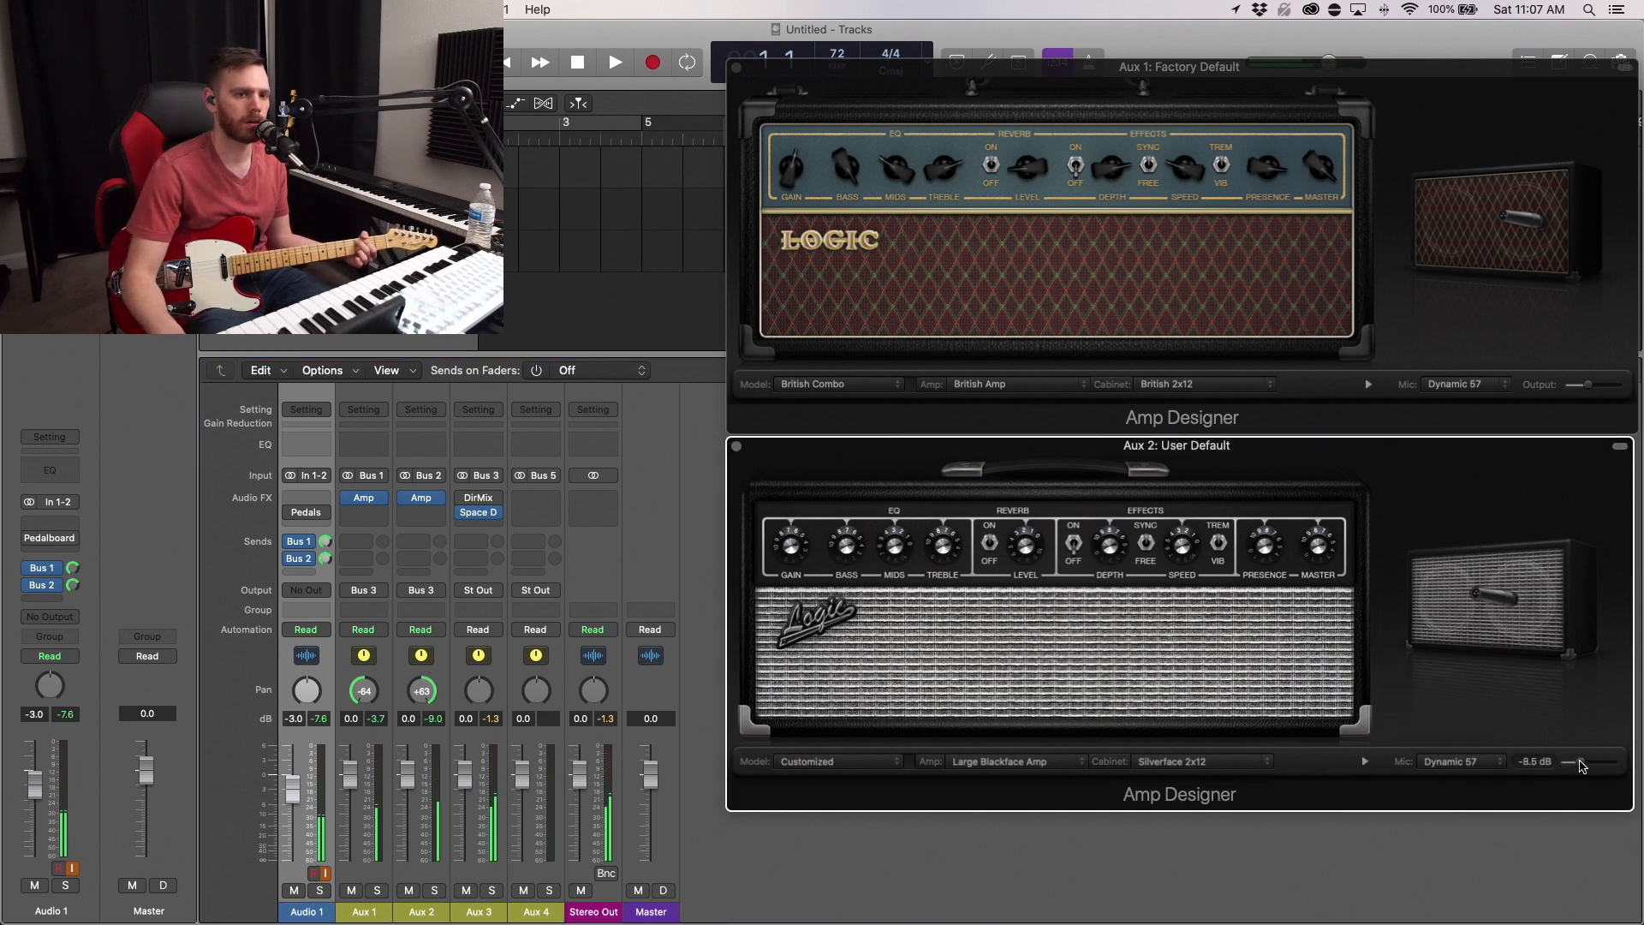
left_click_drag(1582, 765, 1583, 765)
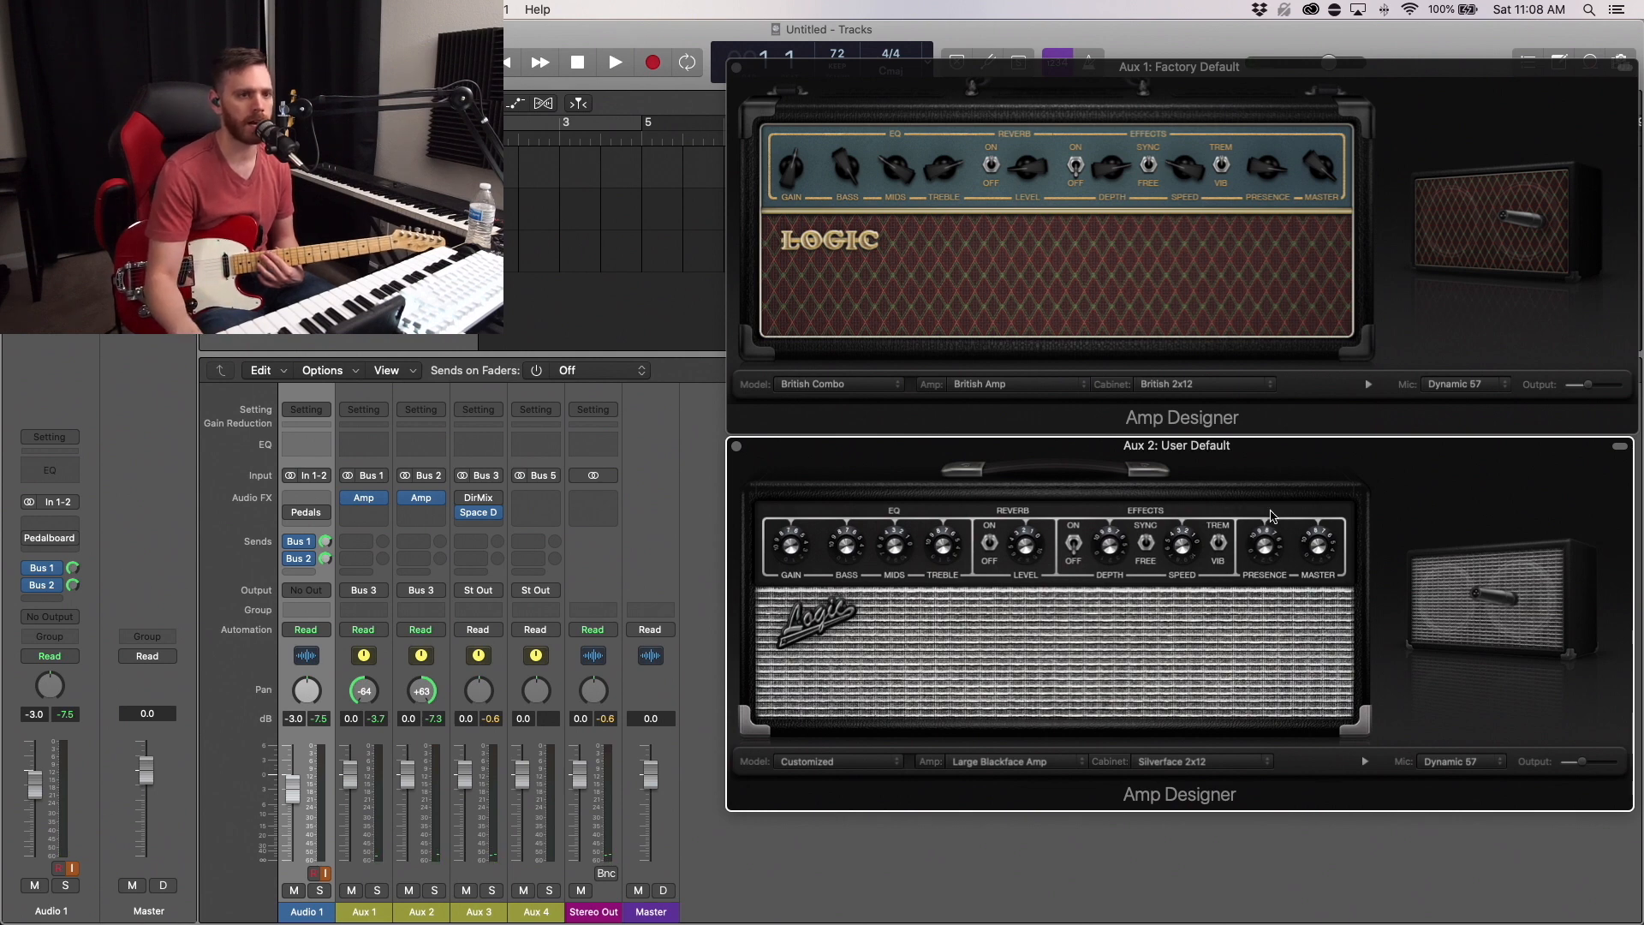
Turn the presence down on the Aux 2 and Aux 1 amps to hear the difference, and turn both back up
left_click_drag(1270, 547, 1304, 724)
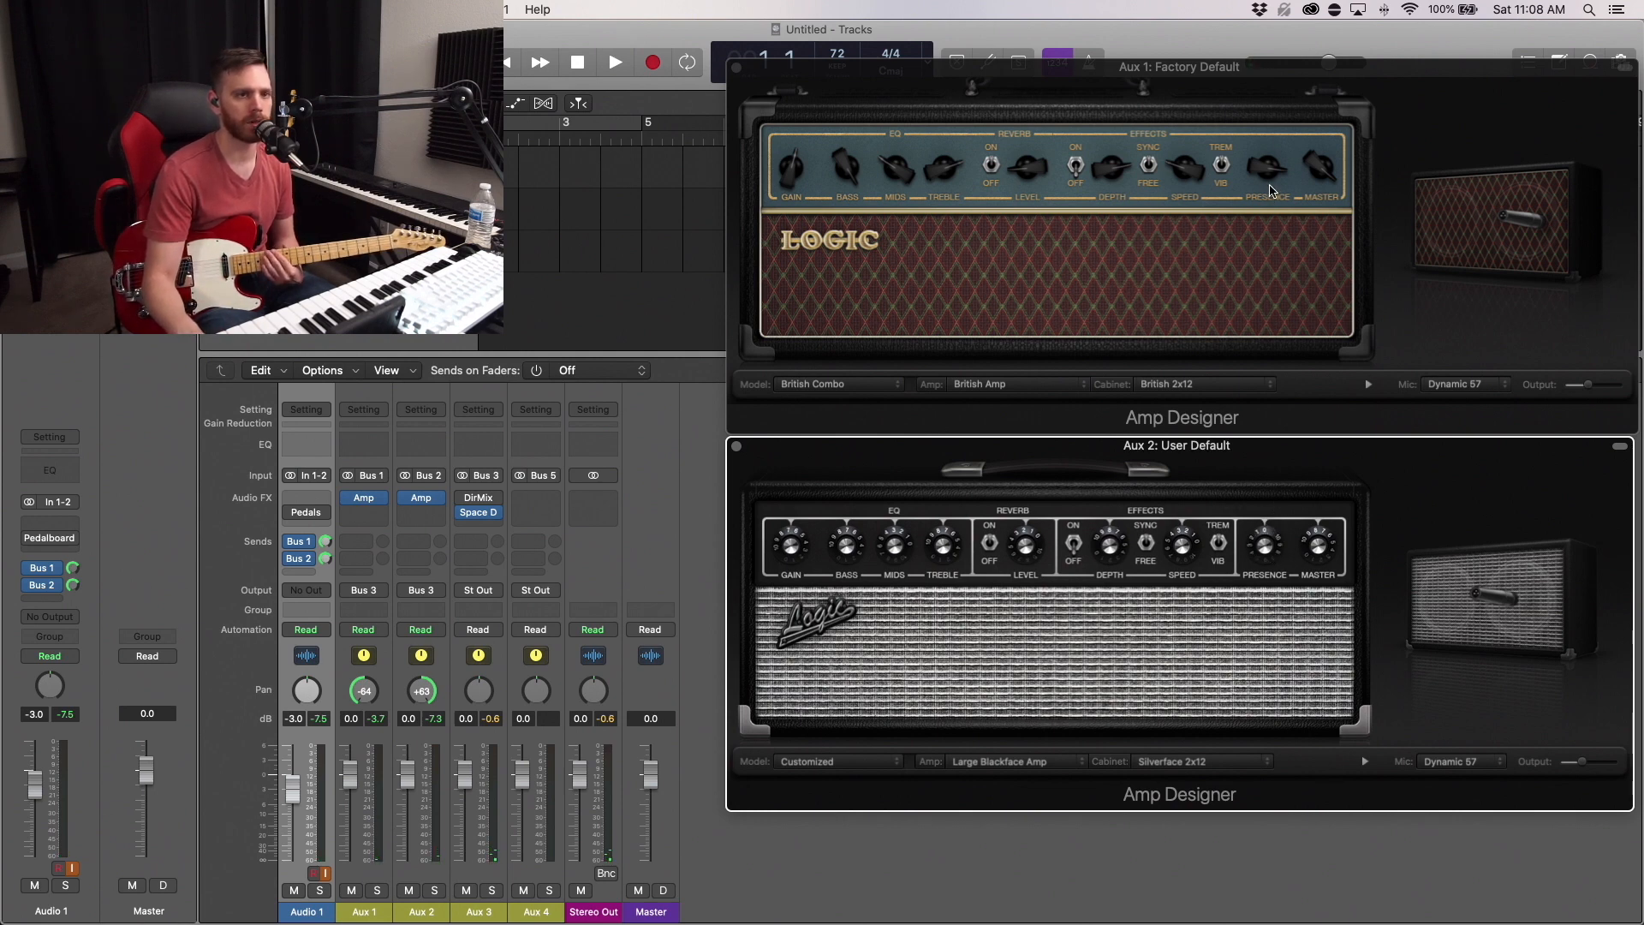
left_click_drag(1271, 181, 1306, 542)
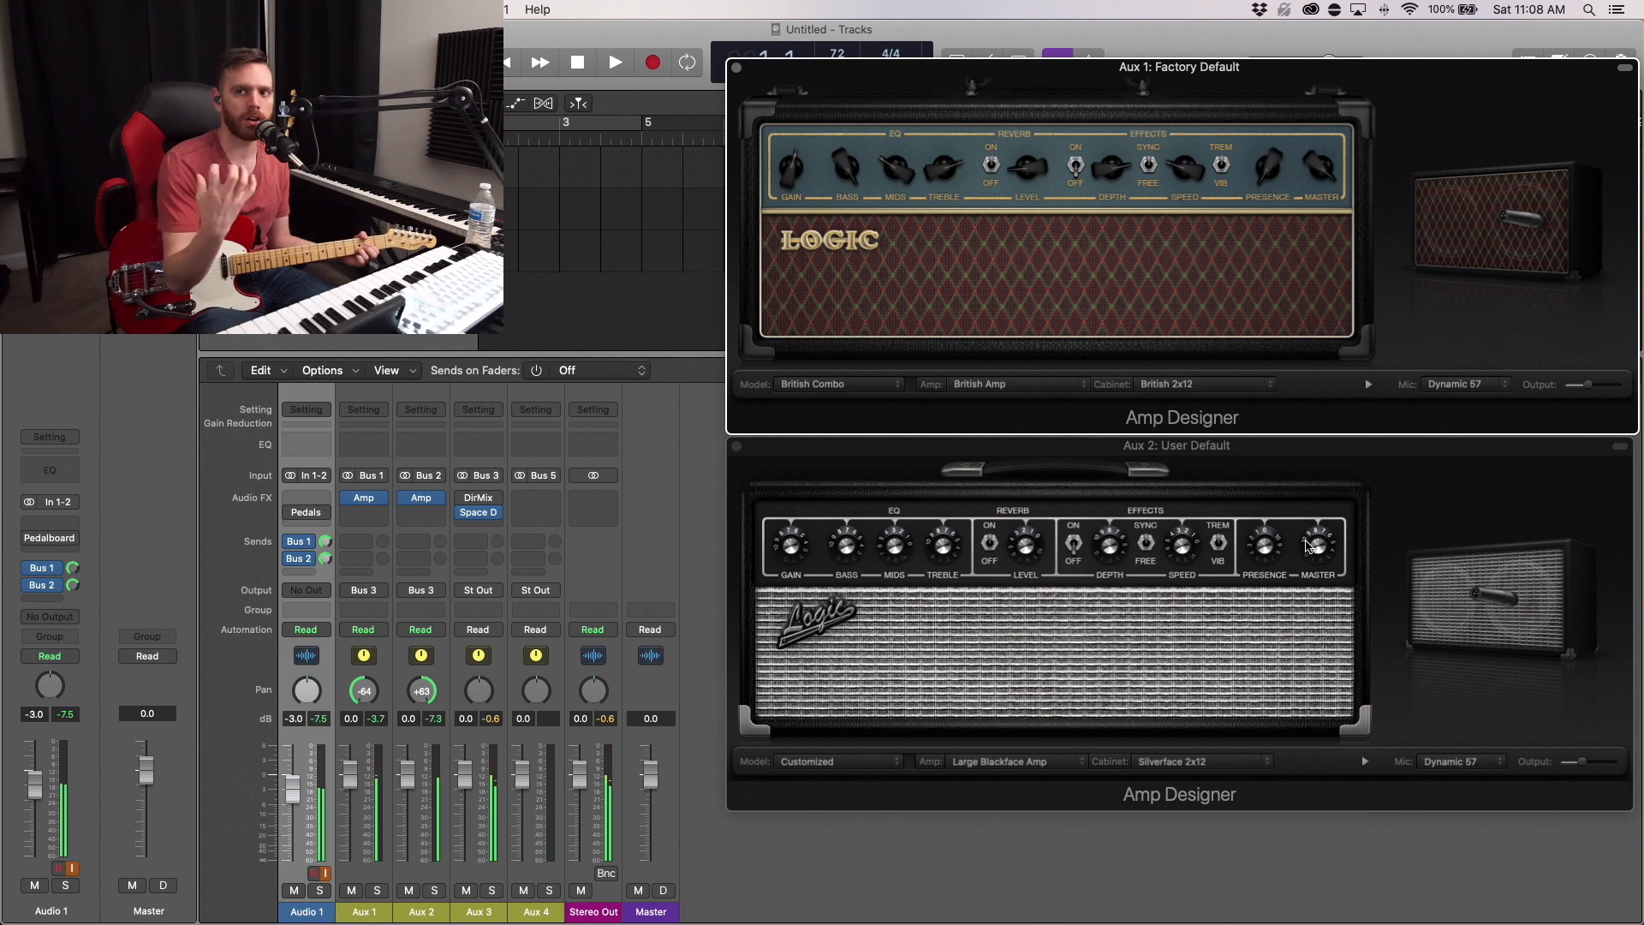
left_click_drag(1279, 177, 1243, 37)
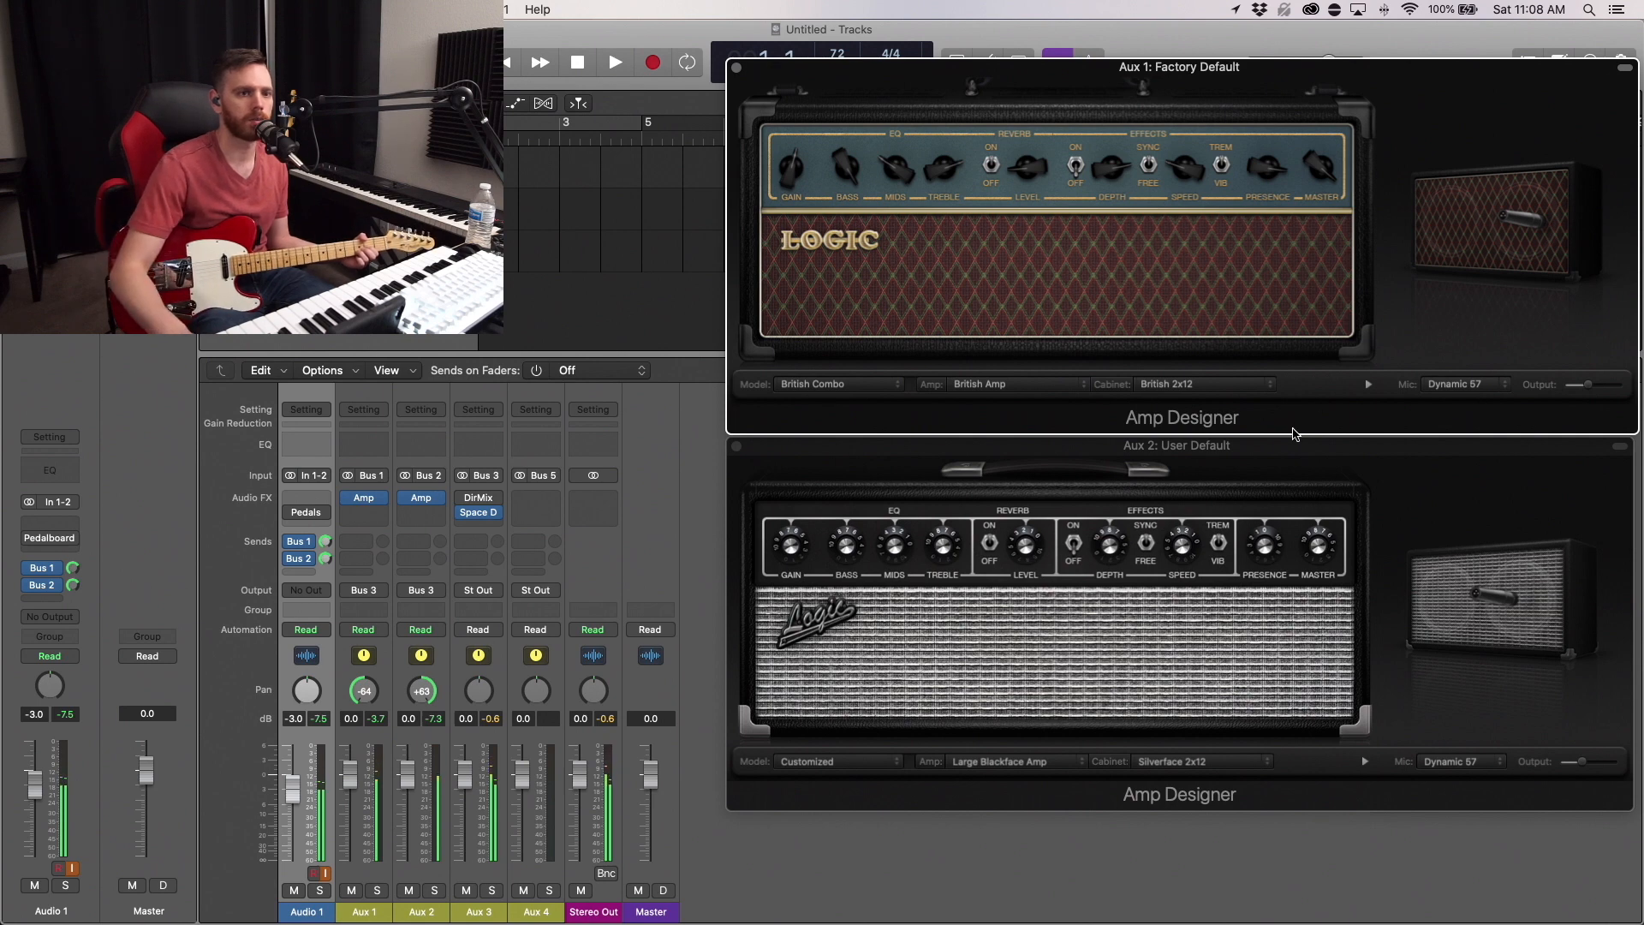
left_click_drag(1271, 552, 1244, 391)
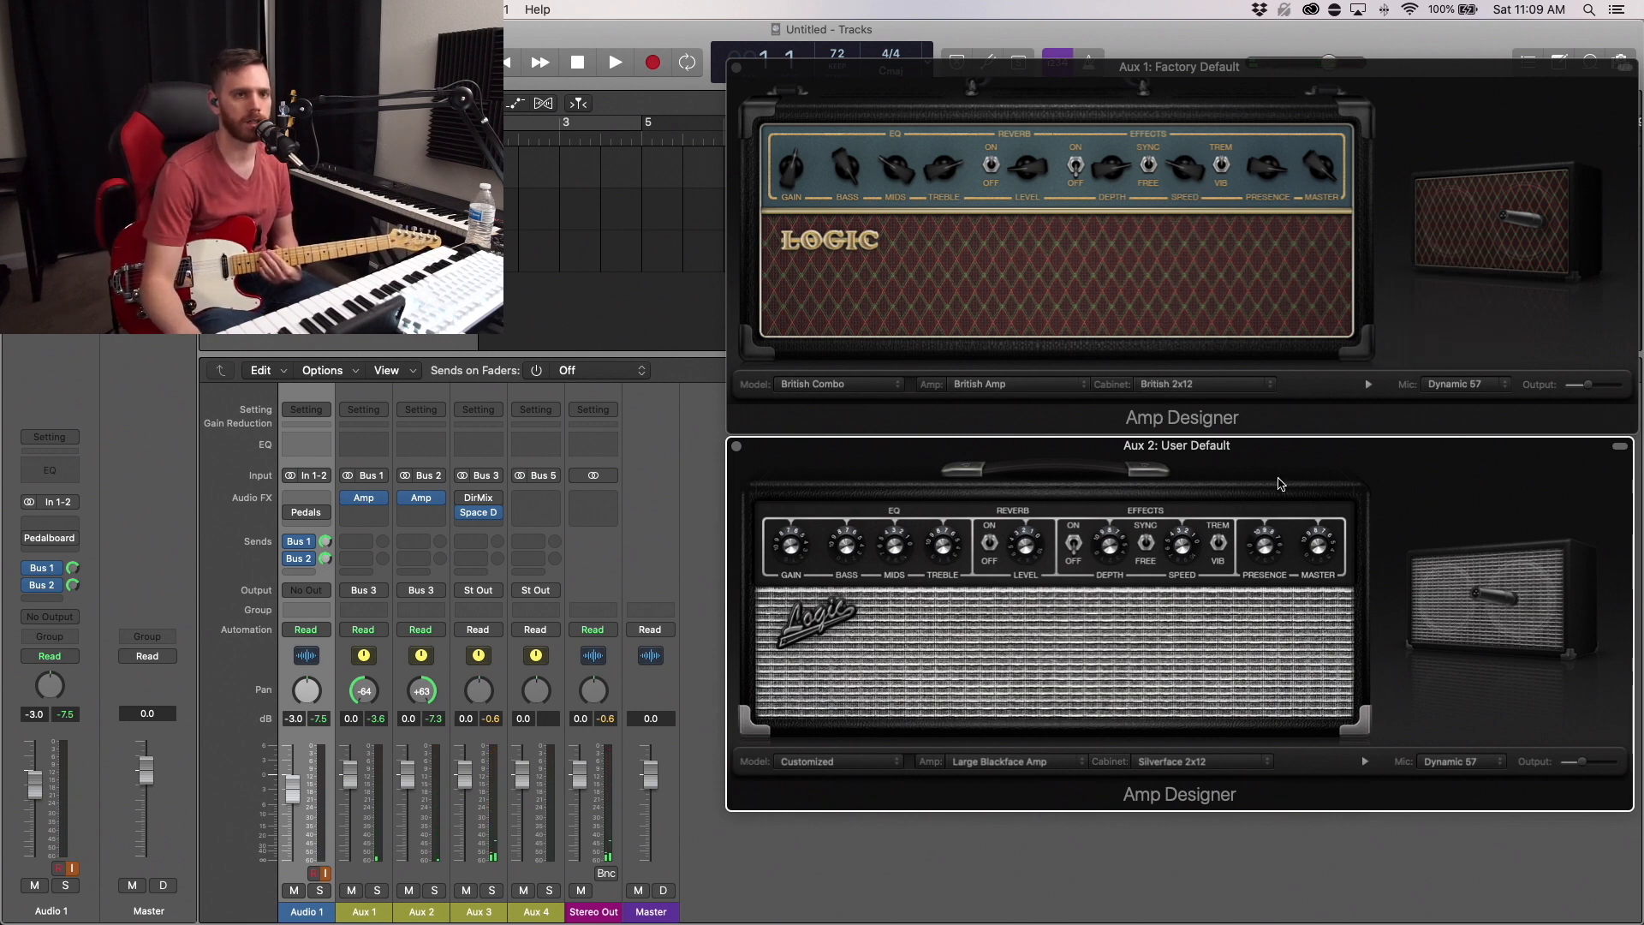
Move the Aux 2 cabinet's microphone closer to the speaker to hear the change, and return it to its distant position
mouse_move(1513, 234)
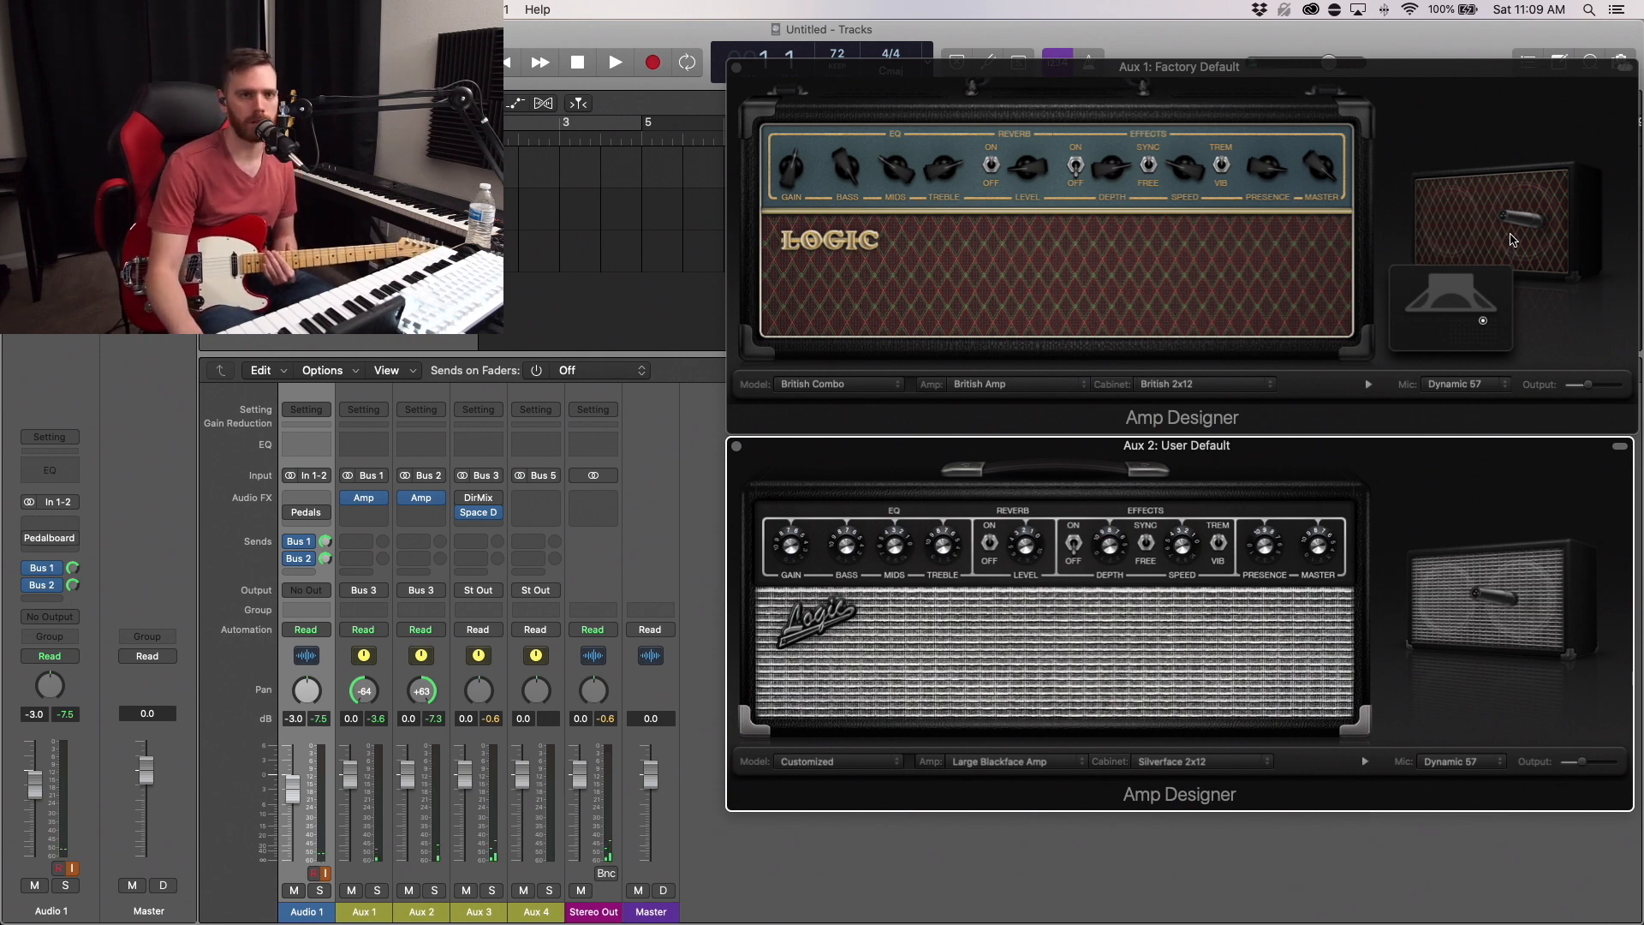
mouse_move(1500, 568)
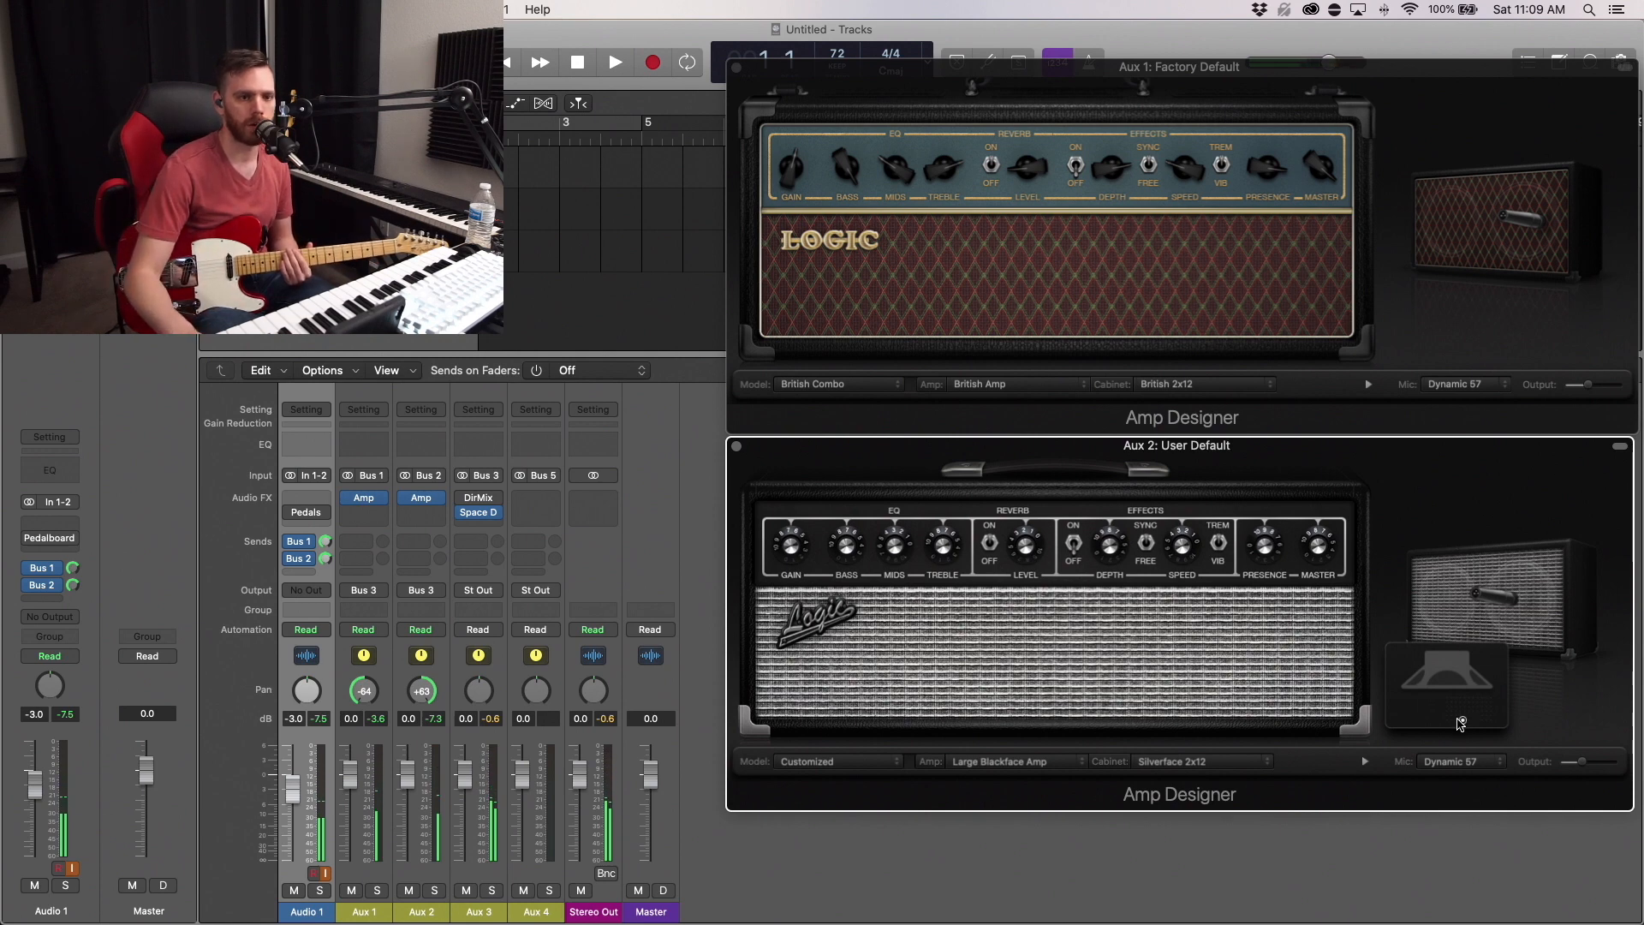
left_click_drag(1465, 722, 1460, 682)
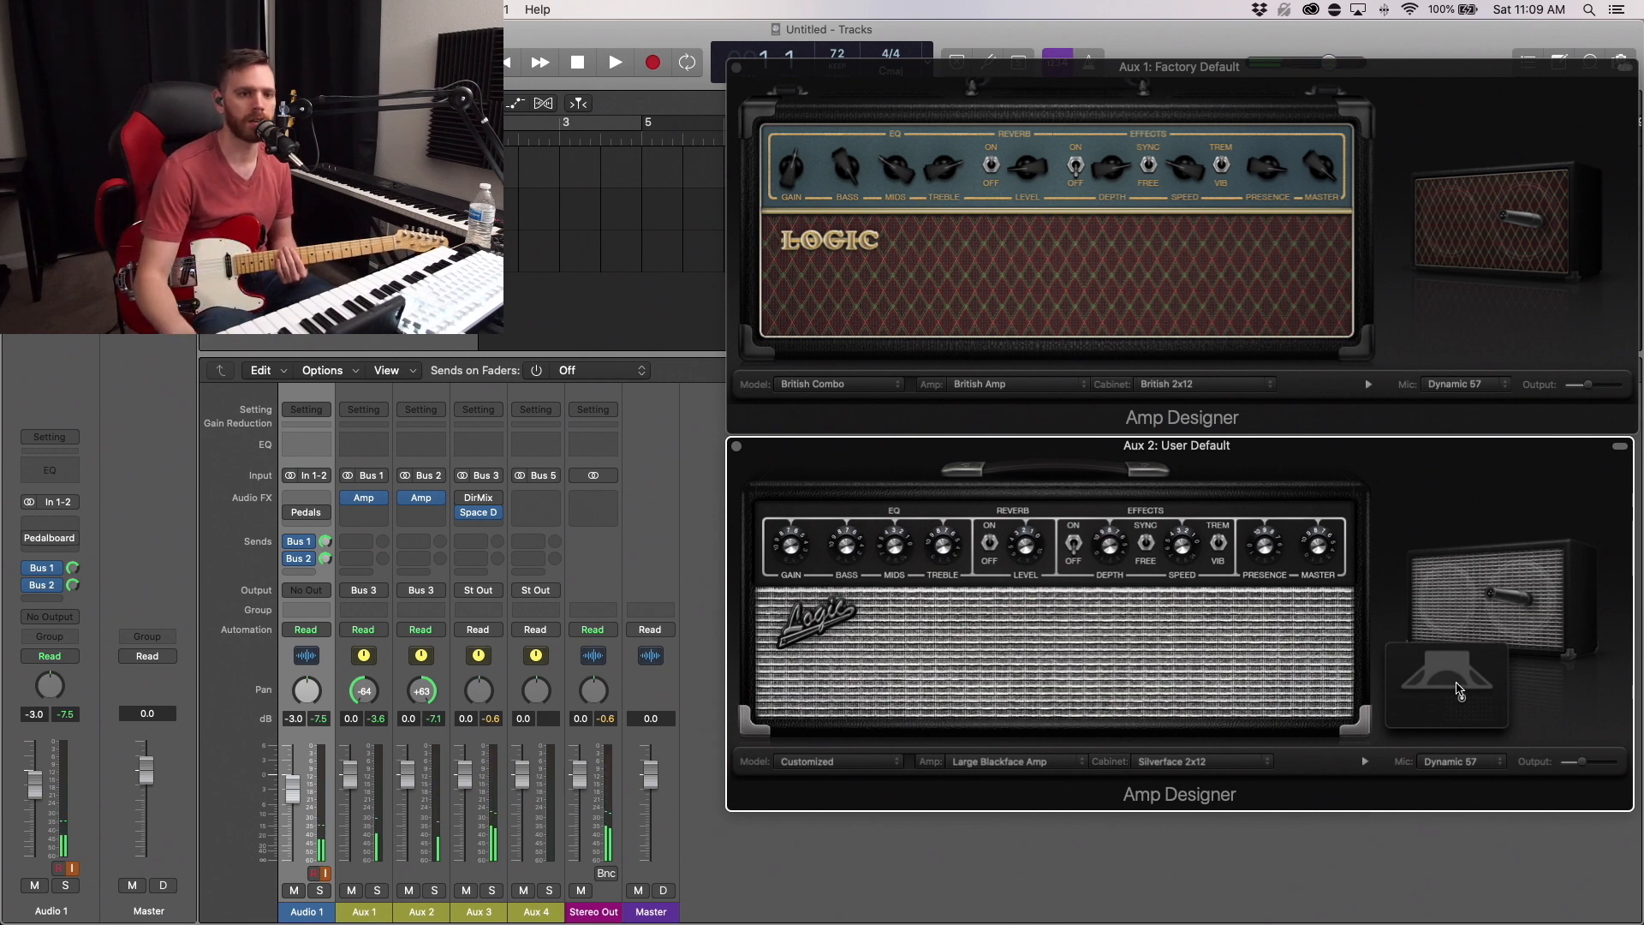
left_click_drag(1463, 695, 1465, 734)
Move the Aux 1 cabinet's microphone to the centre of the speaker to hear the change, and return it to its off-centre position
mouse_move(1580, 162)
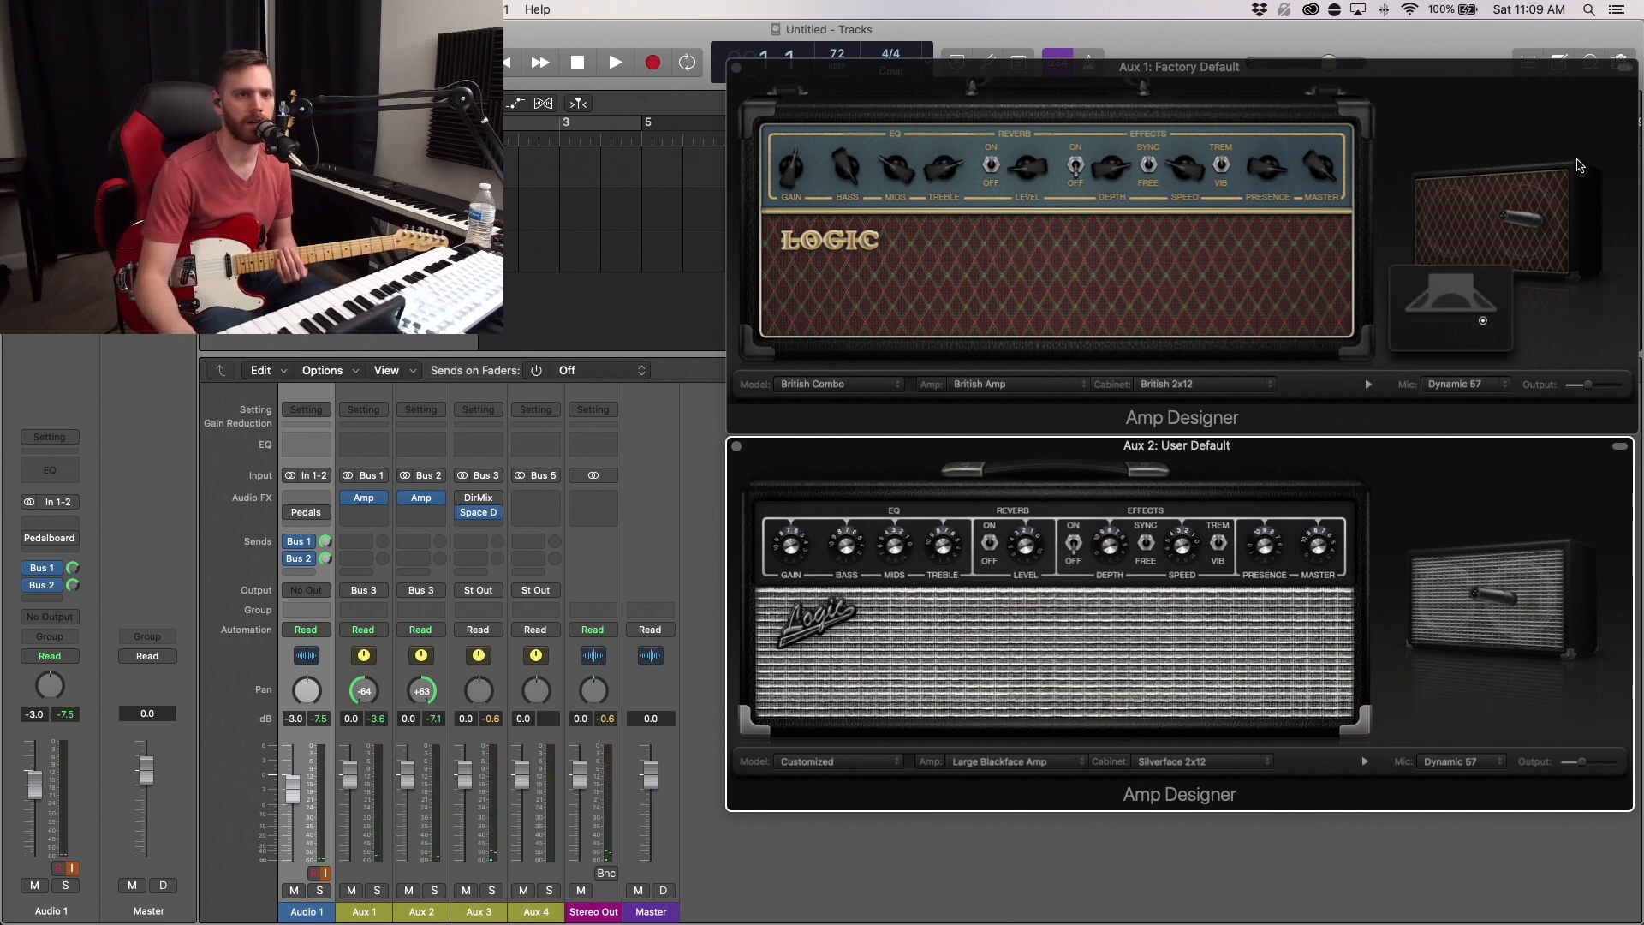
left_click(1524, 224)
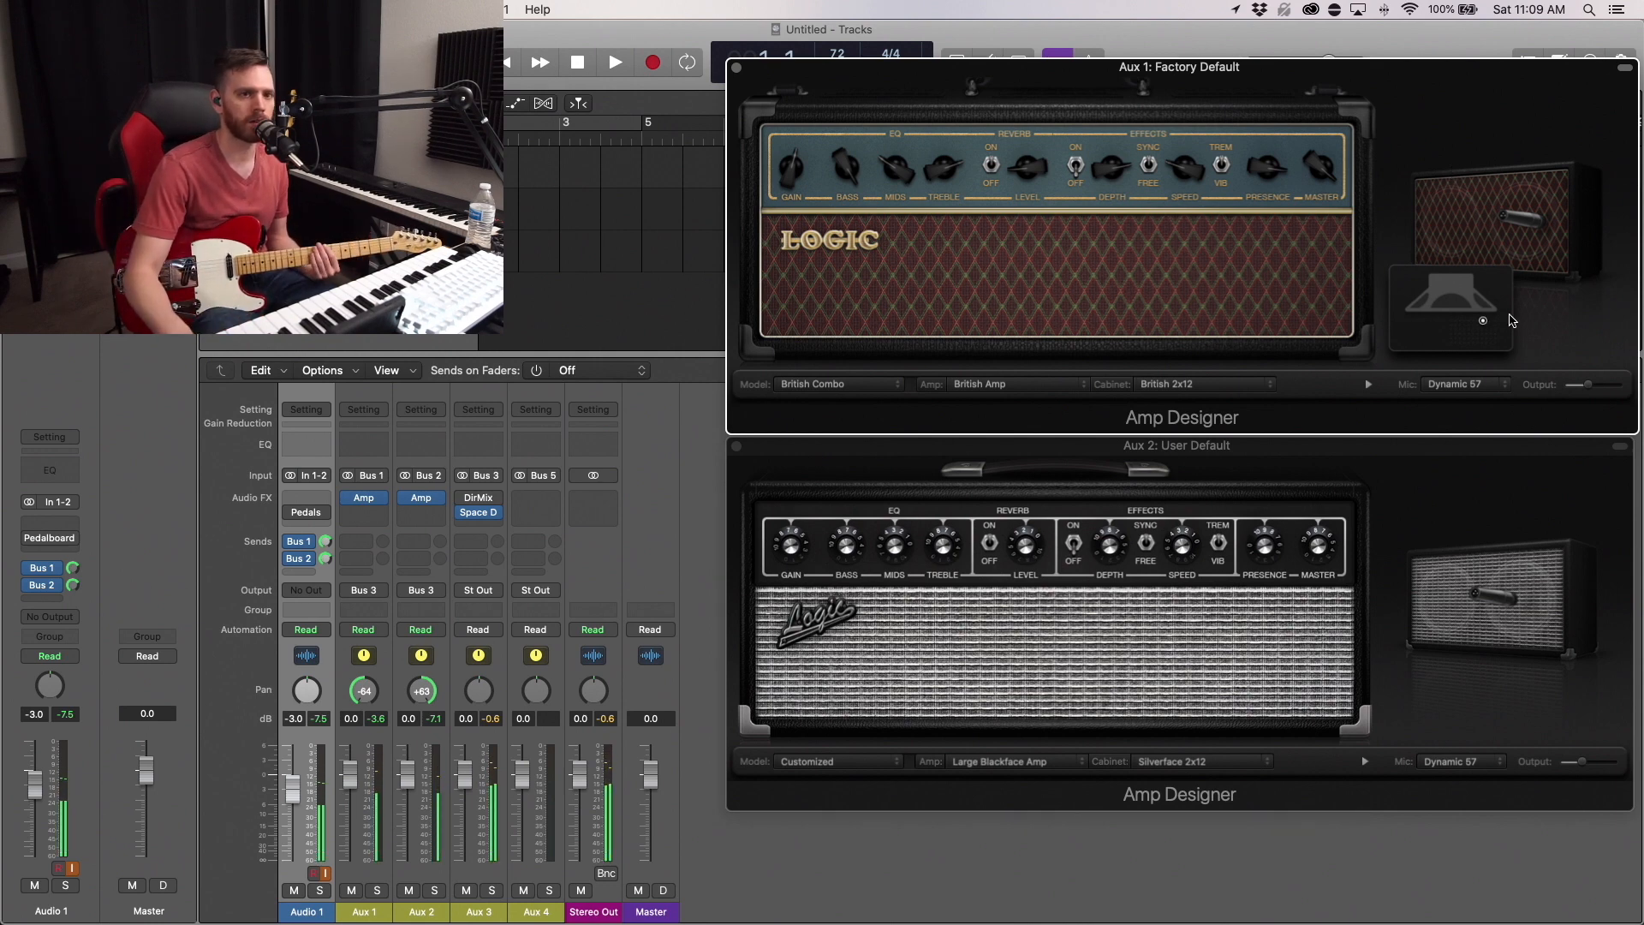
left_click_drag(1484, 320, 1431, 322)
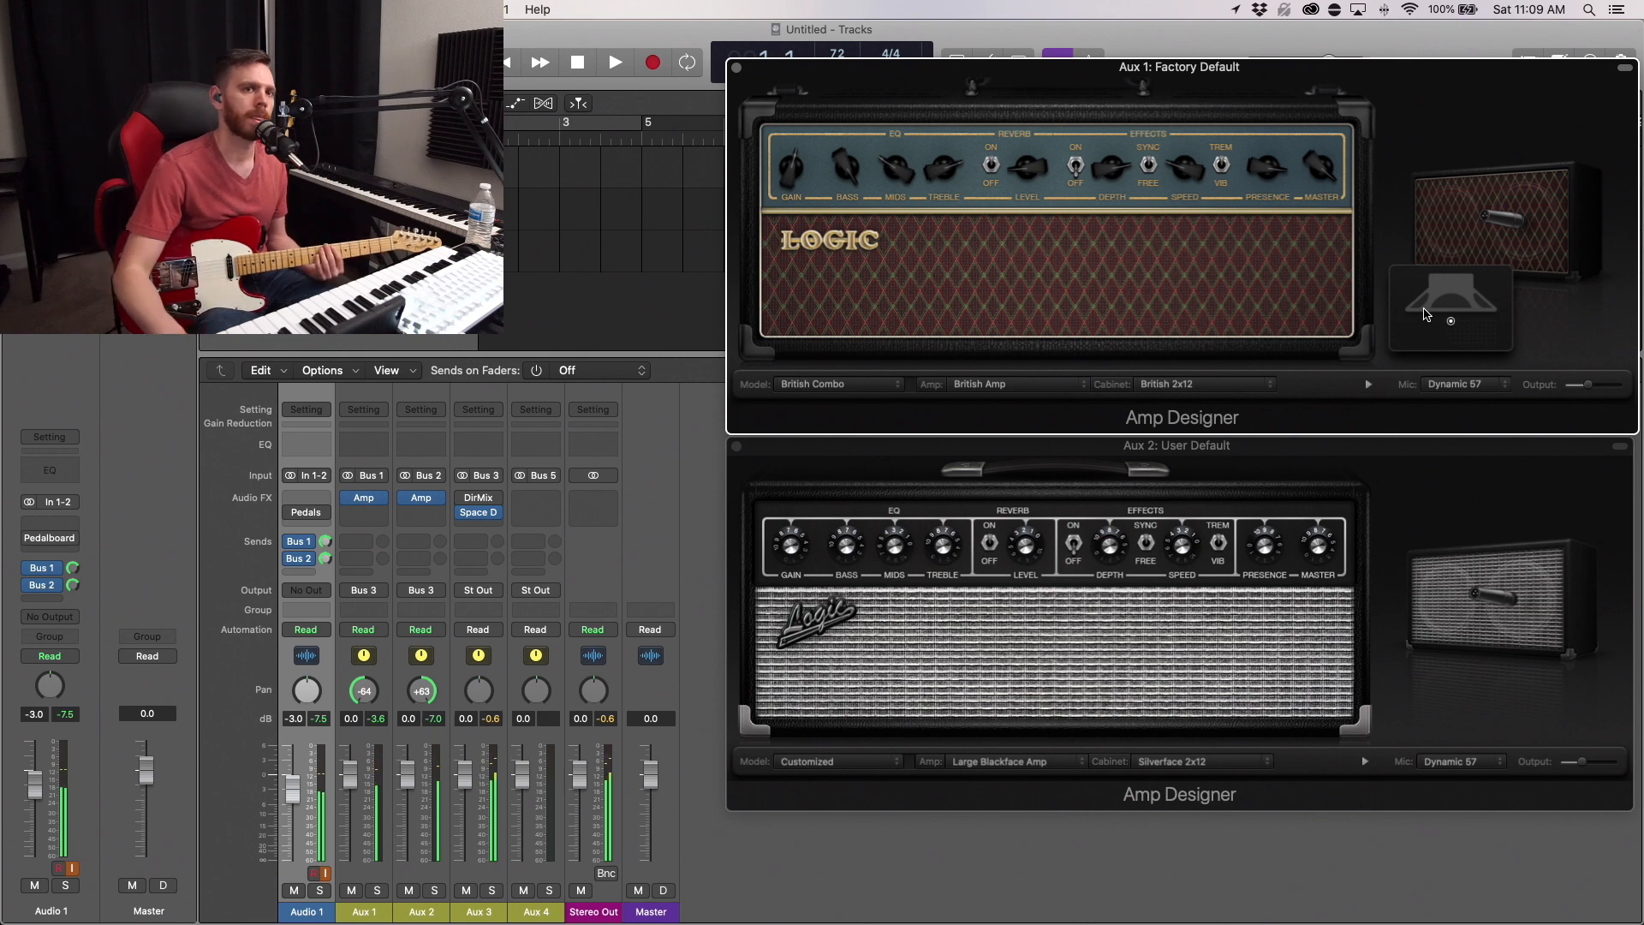
left_click_drag(1450, 323, 1480, 322)
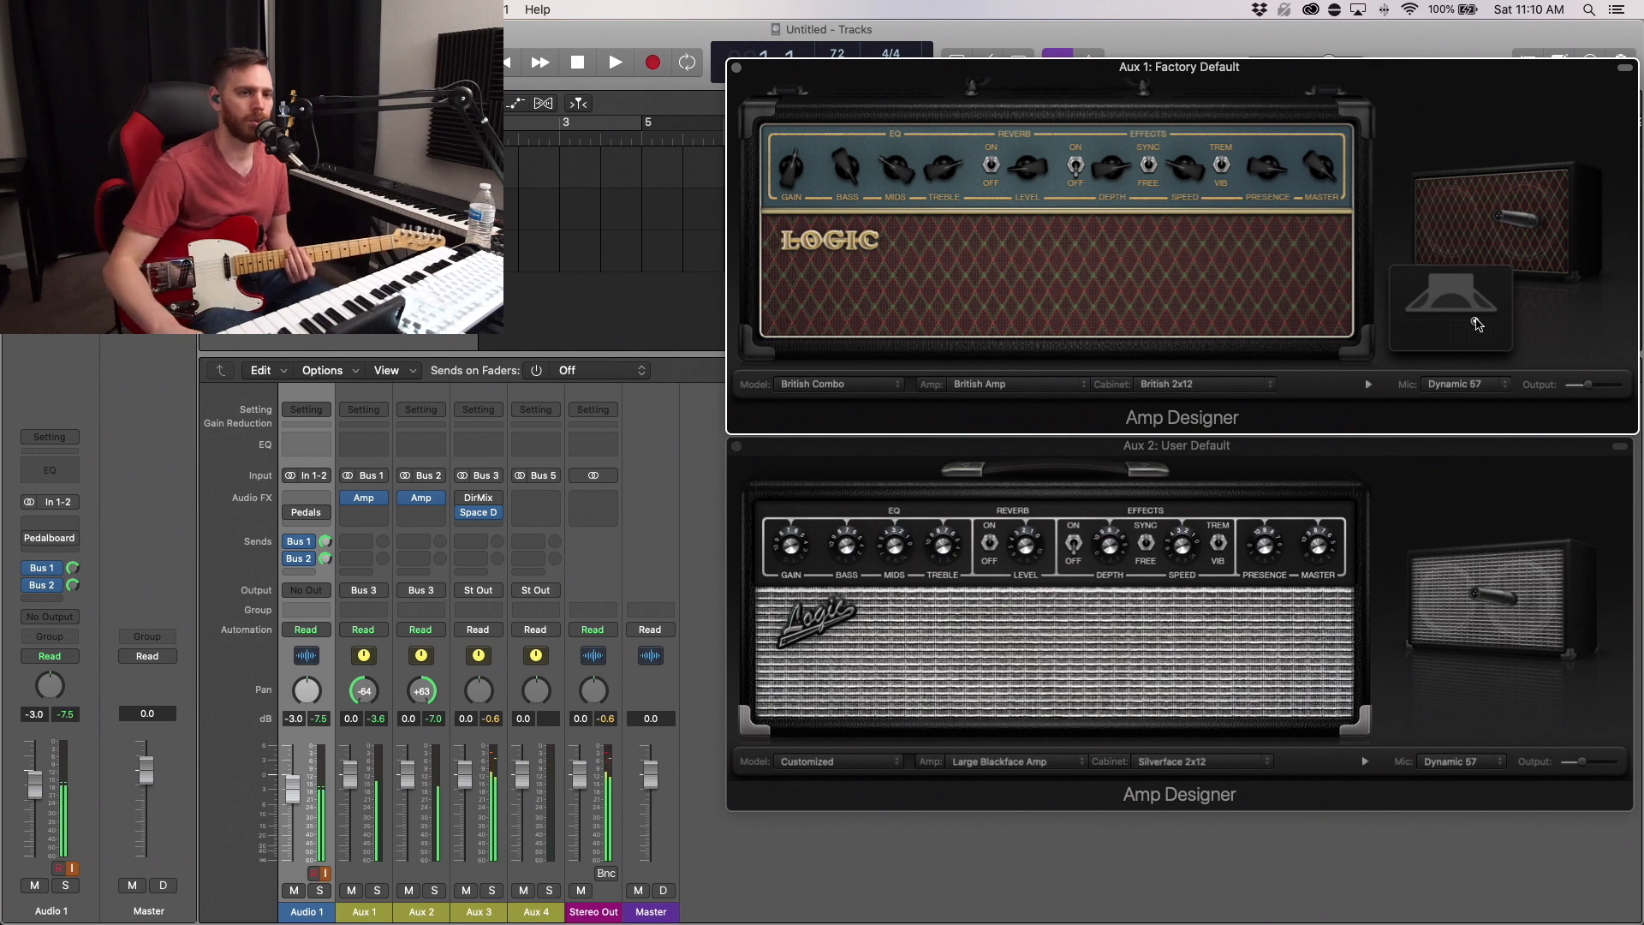
Close both Amp Designer windows and bring up Audio 1's Pedalboard, switched on
left_click(736, 68)
left_click(735, 446)
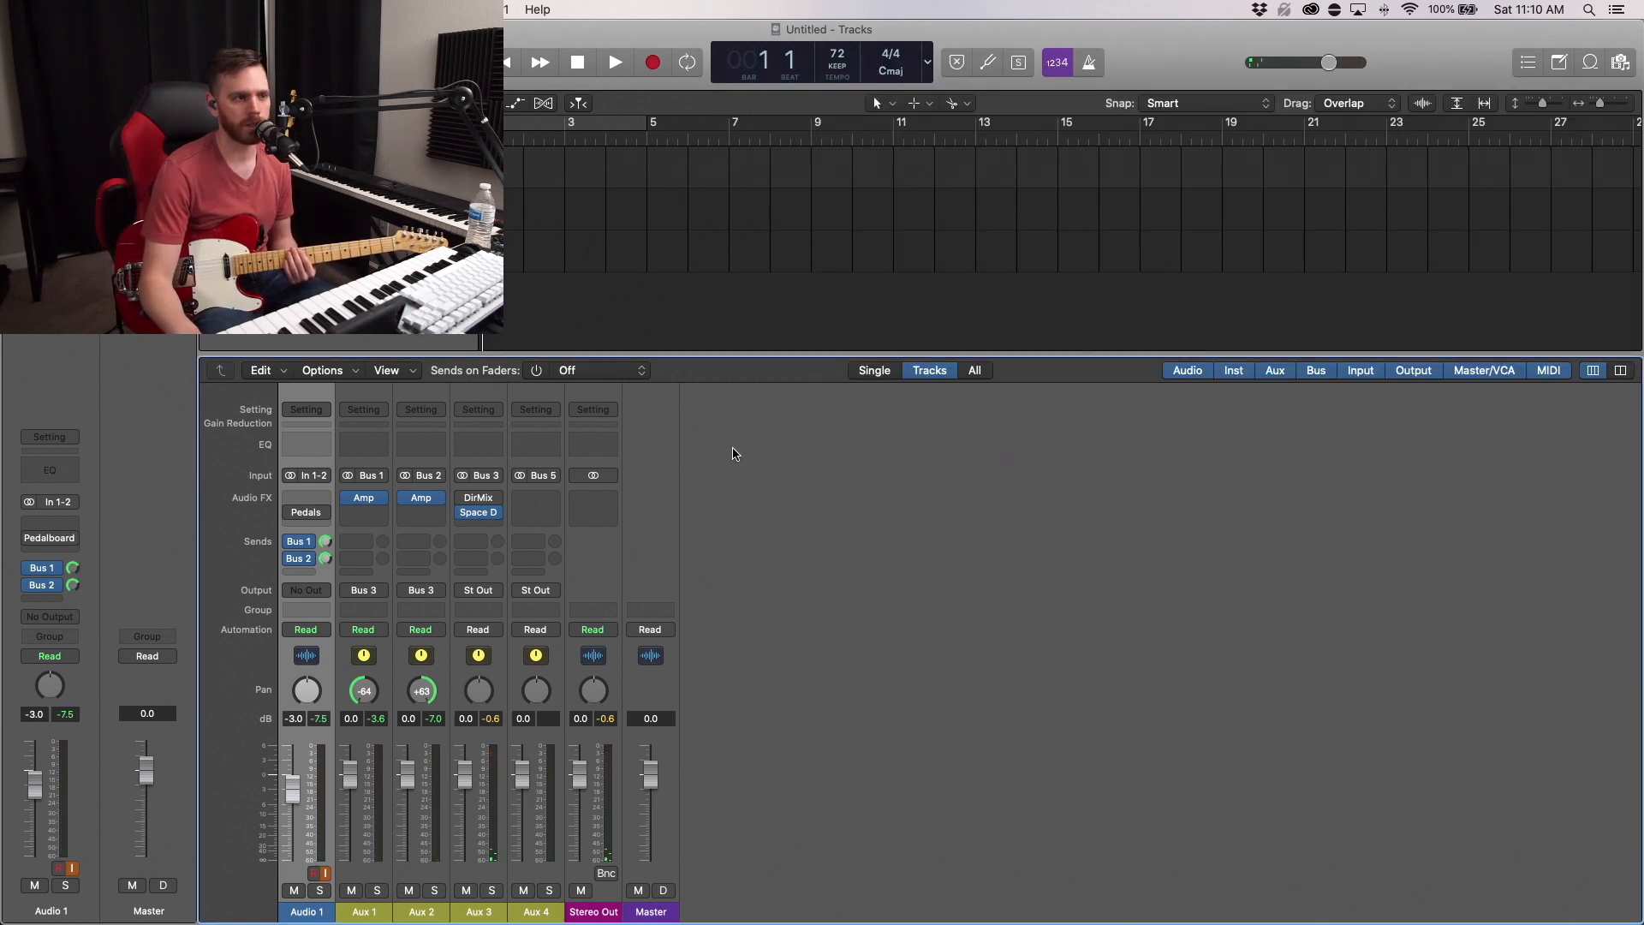
left_click(306, 513)
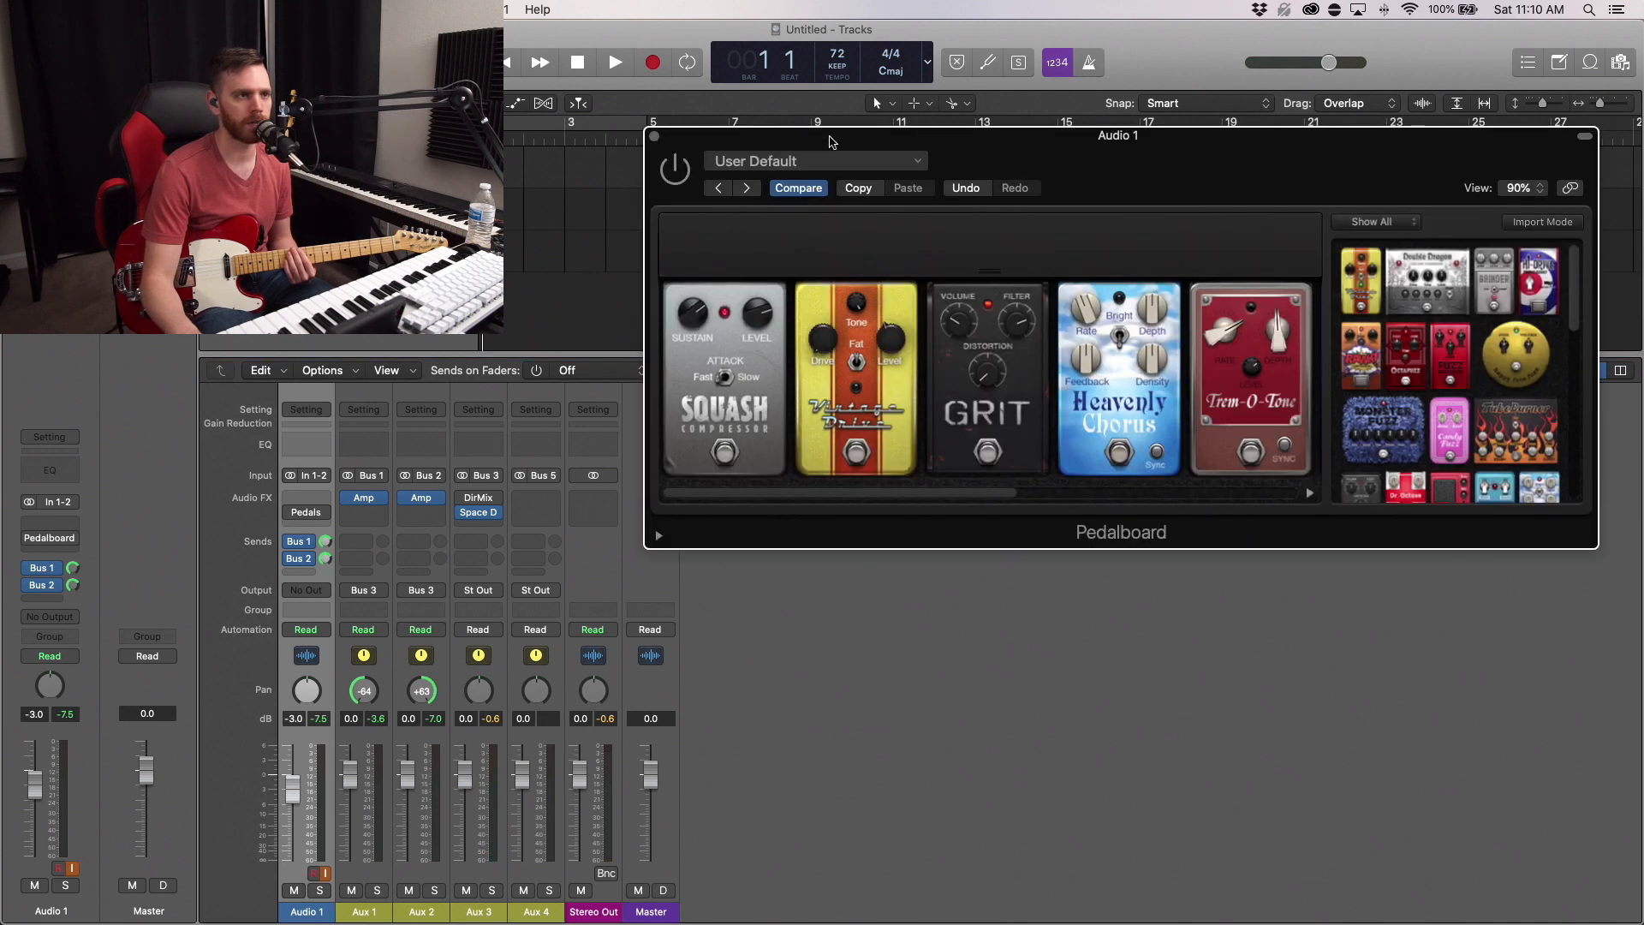
left_click_drag(830, 142, 822, 181)
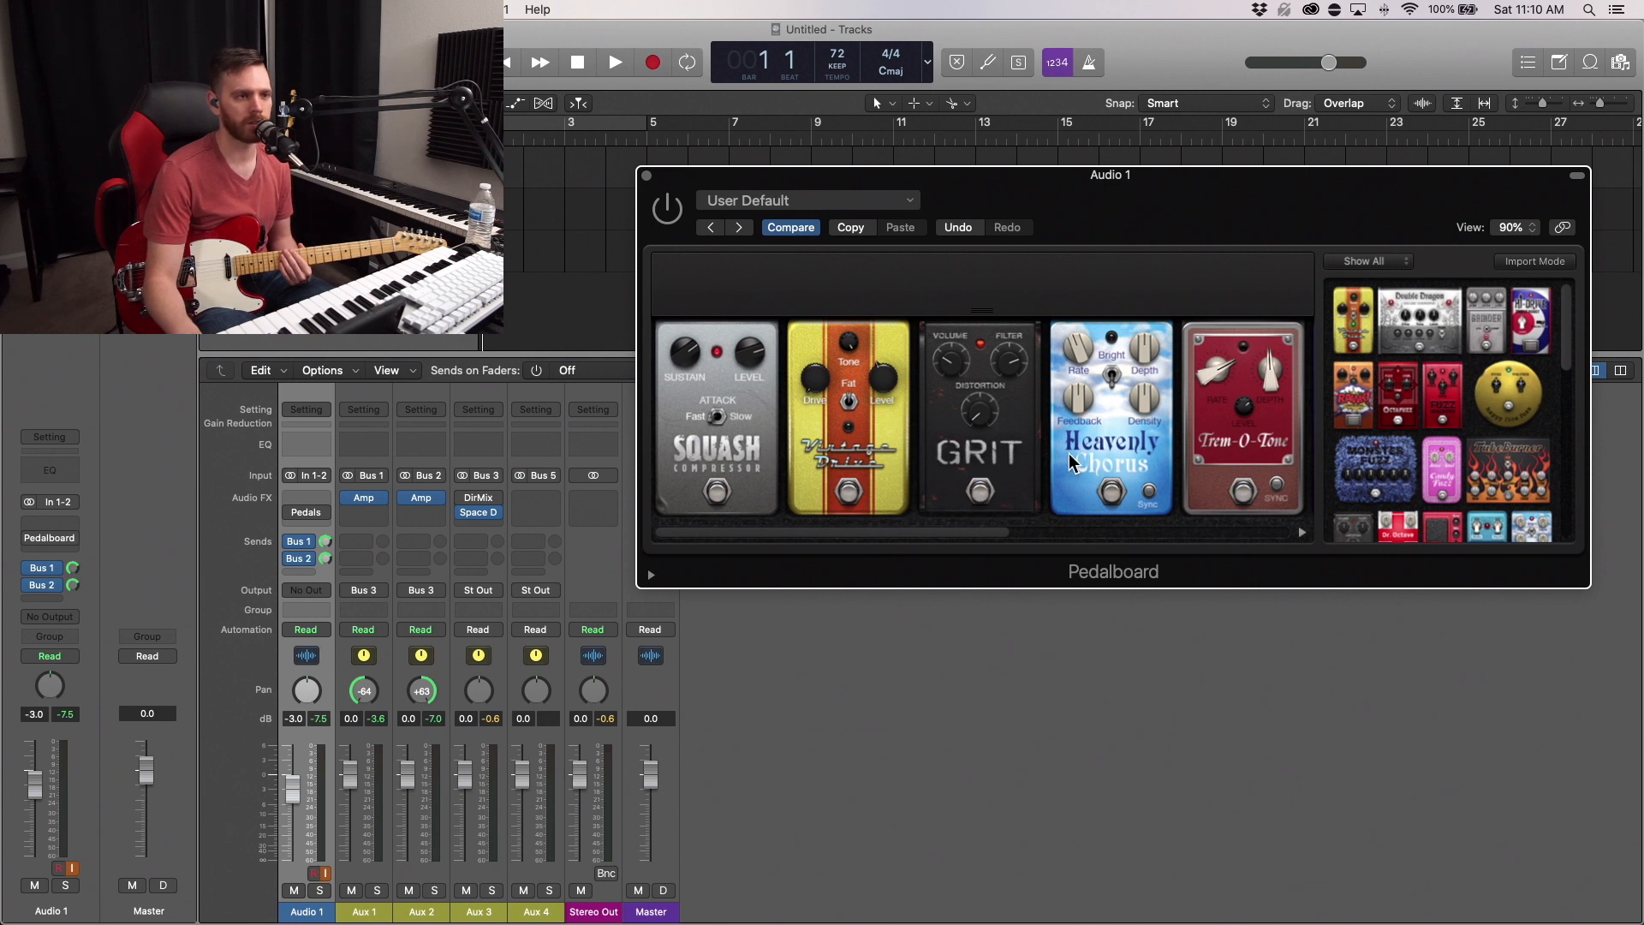
scroll(1066, 458, "right", 5)
scroll(1056, 447, "left", 5)
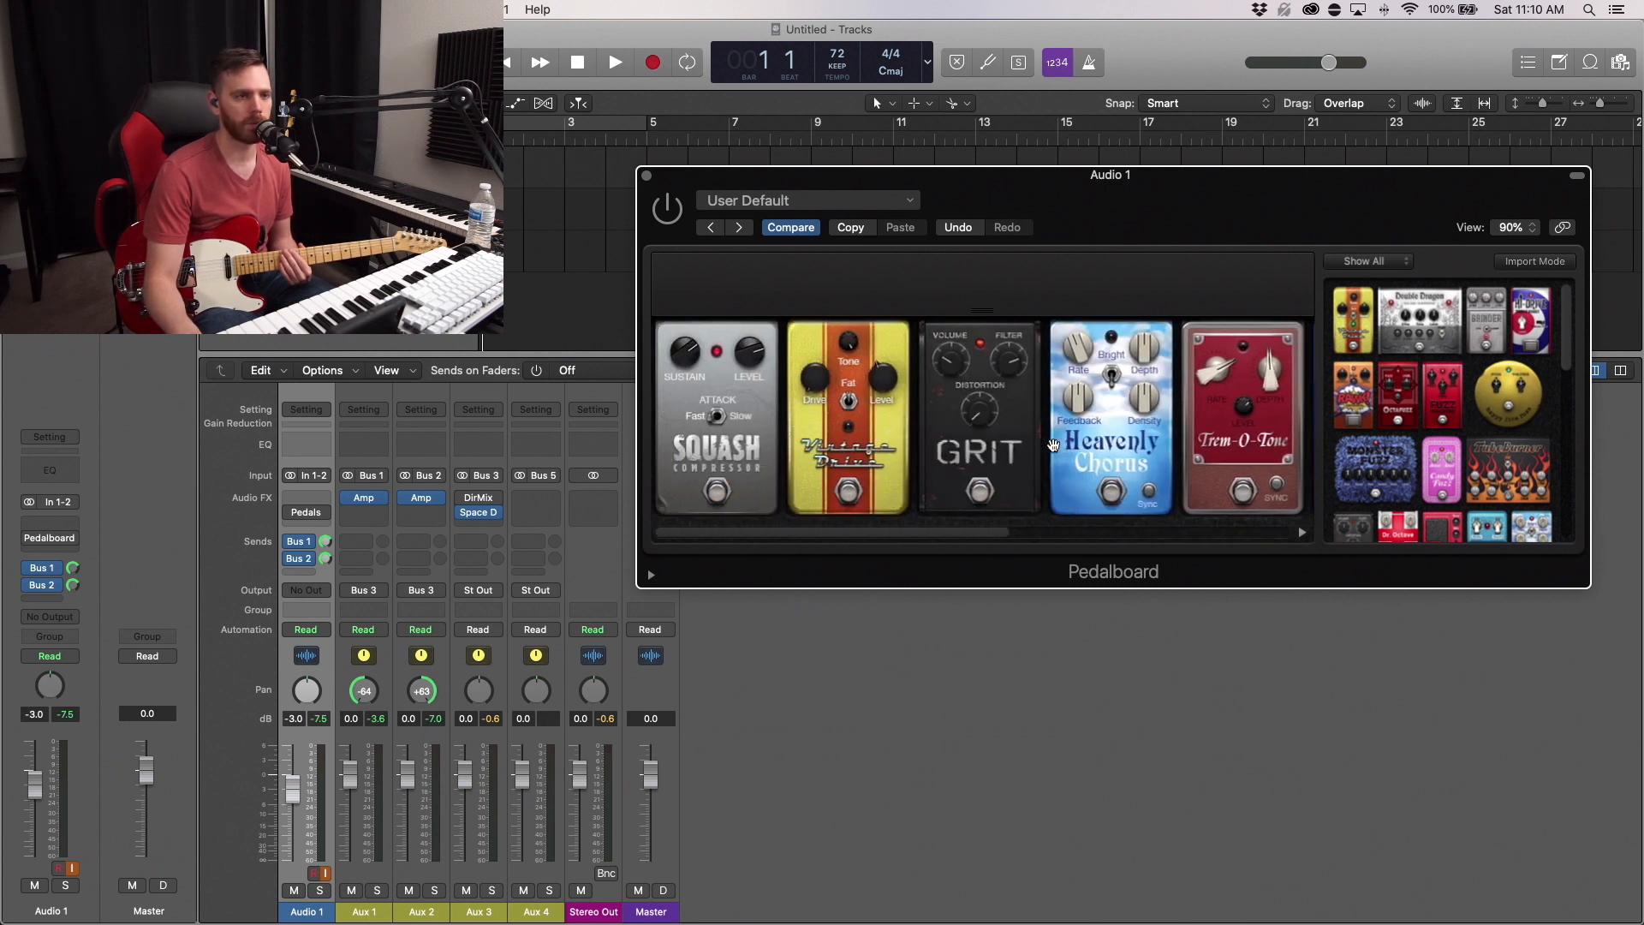
mouse_move(291, 520)
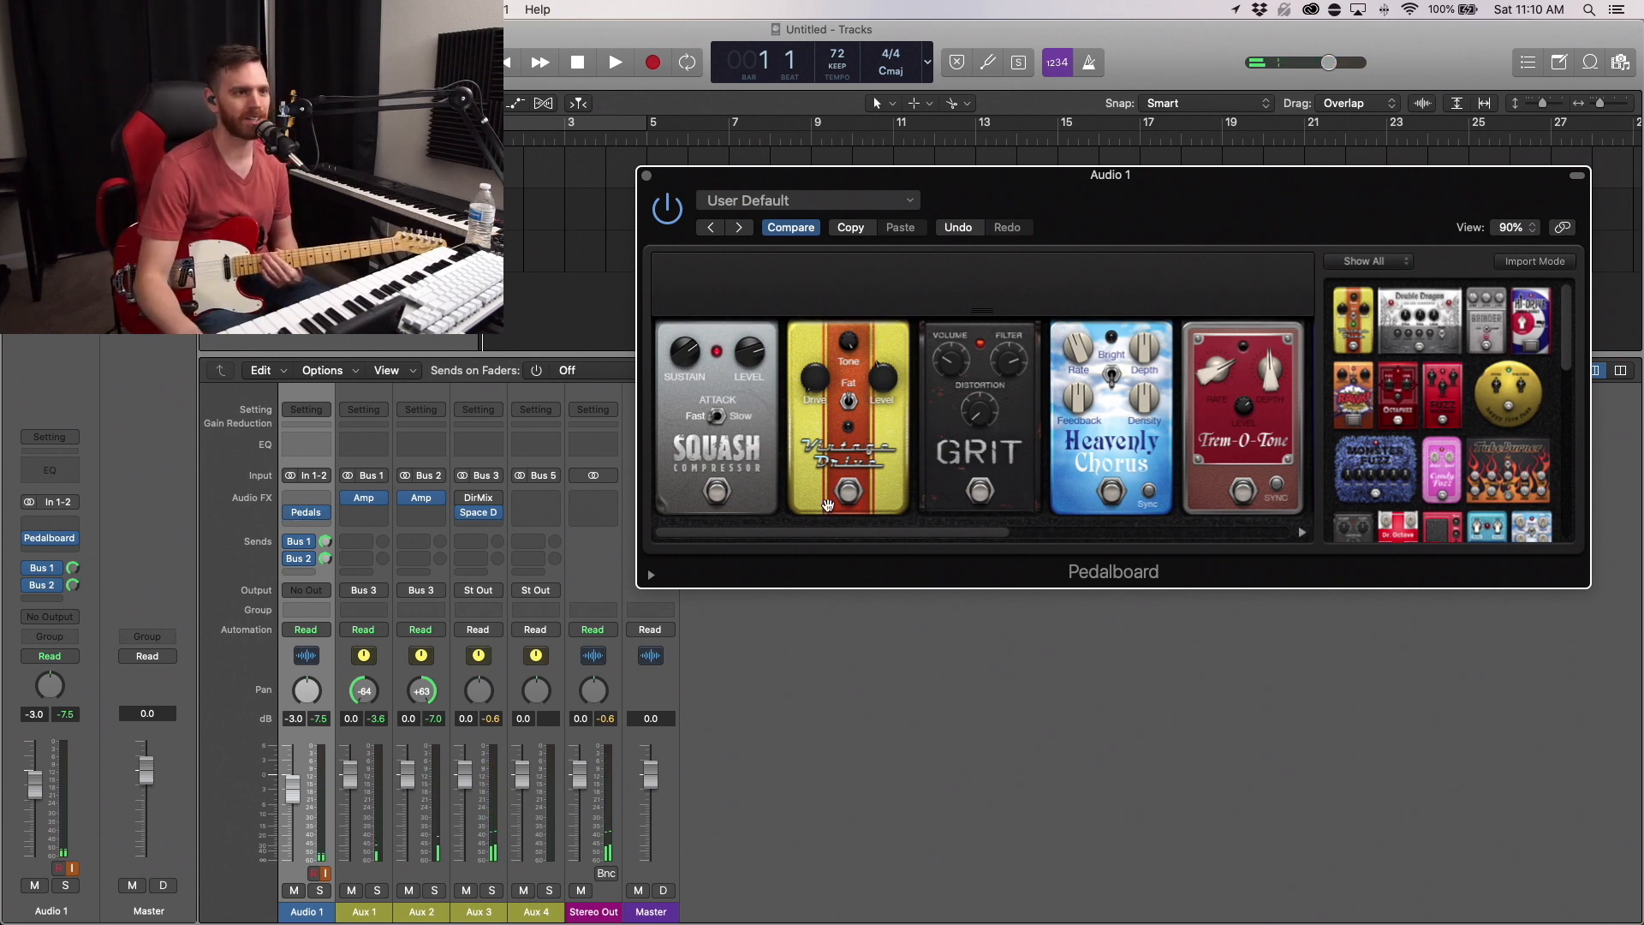
Switch off the Grit pedal and review the rest of the pedal chain up to the delay and spring reverb
scroll(829, 449, "right", 1)
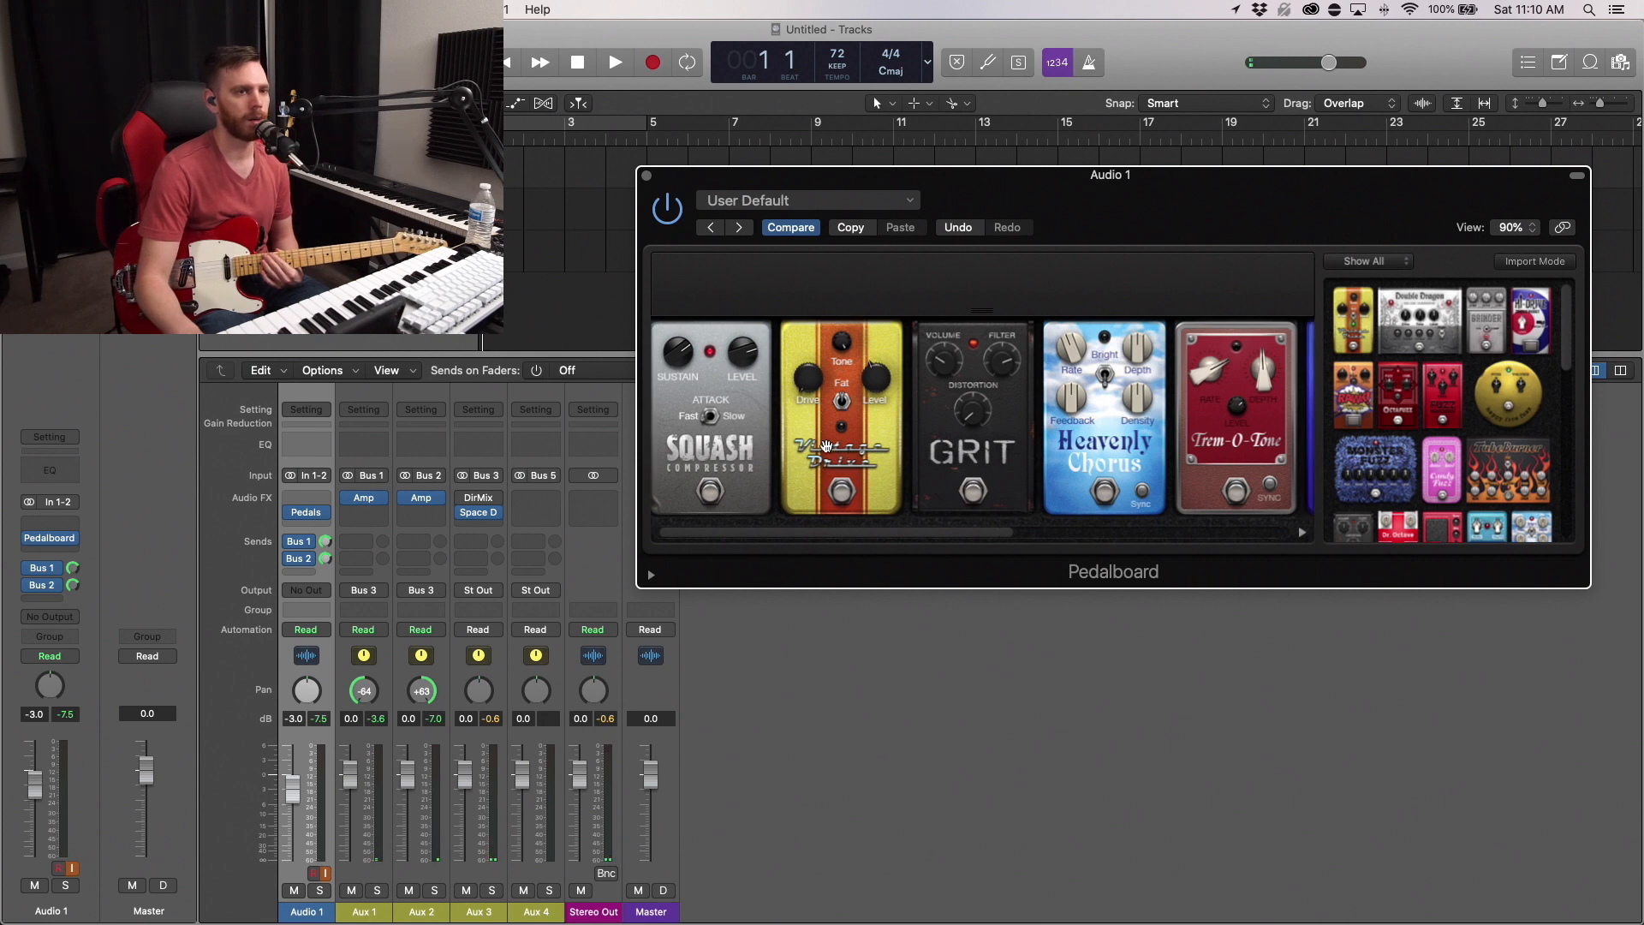
scroll(873, 454, "left", 1)
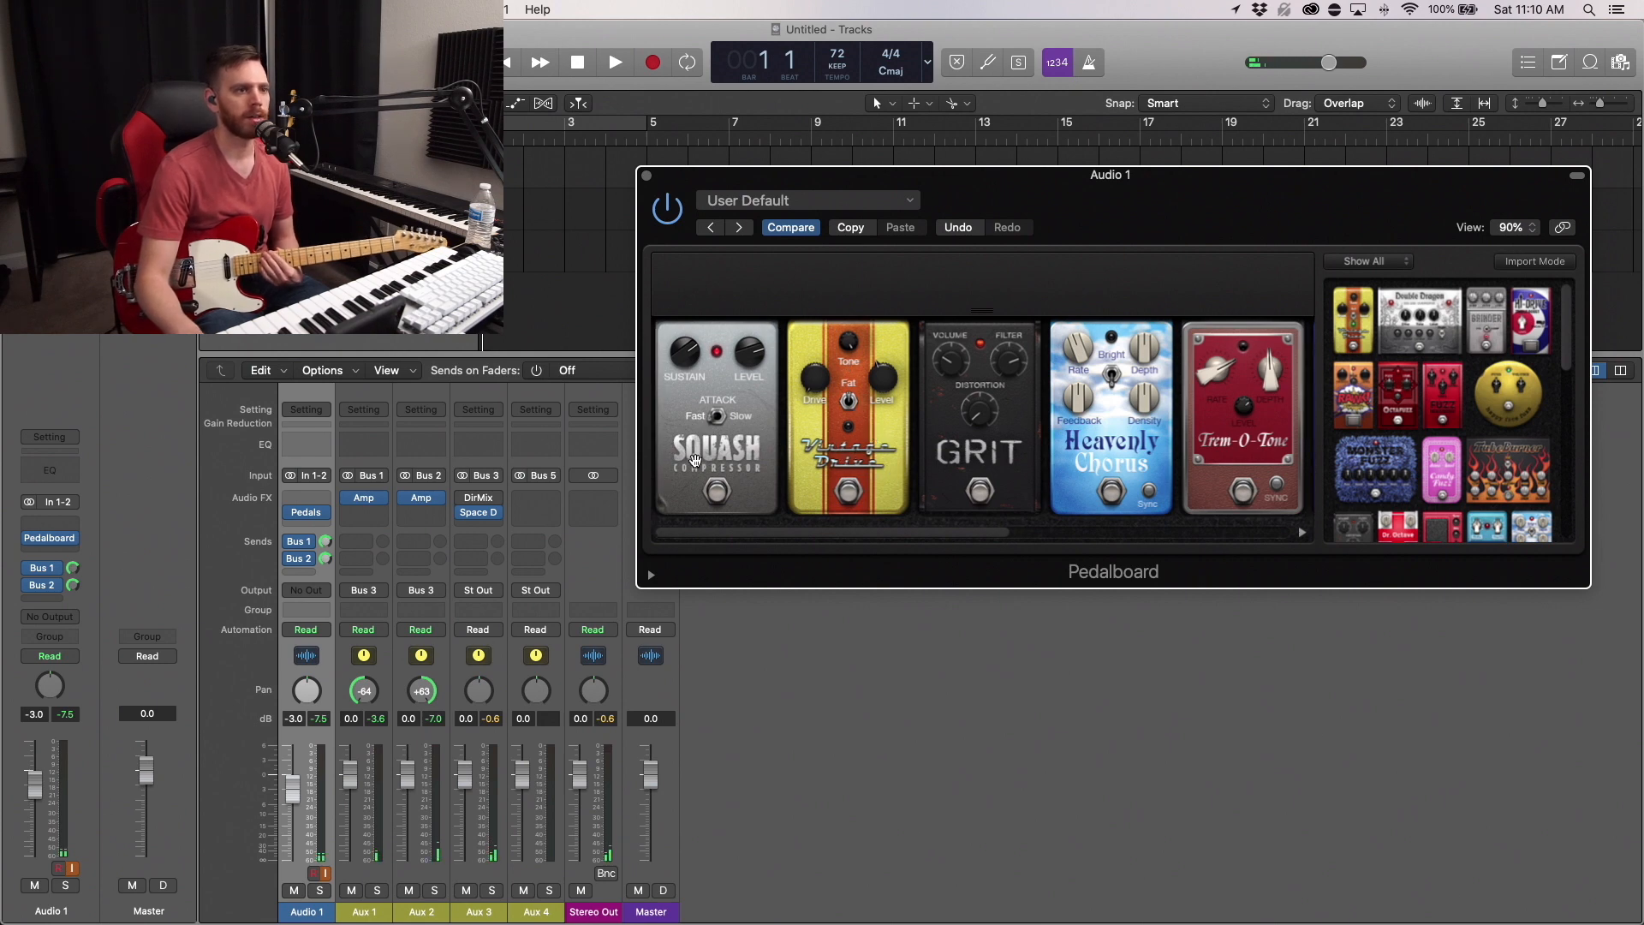
left_click(979, 492)
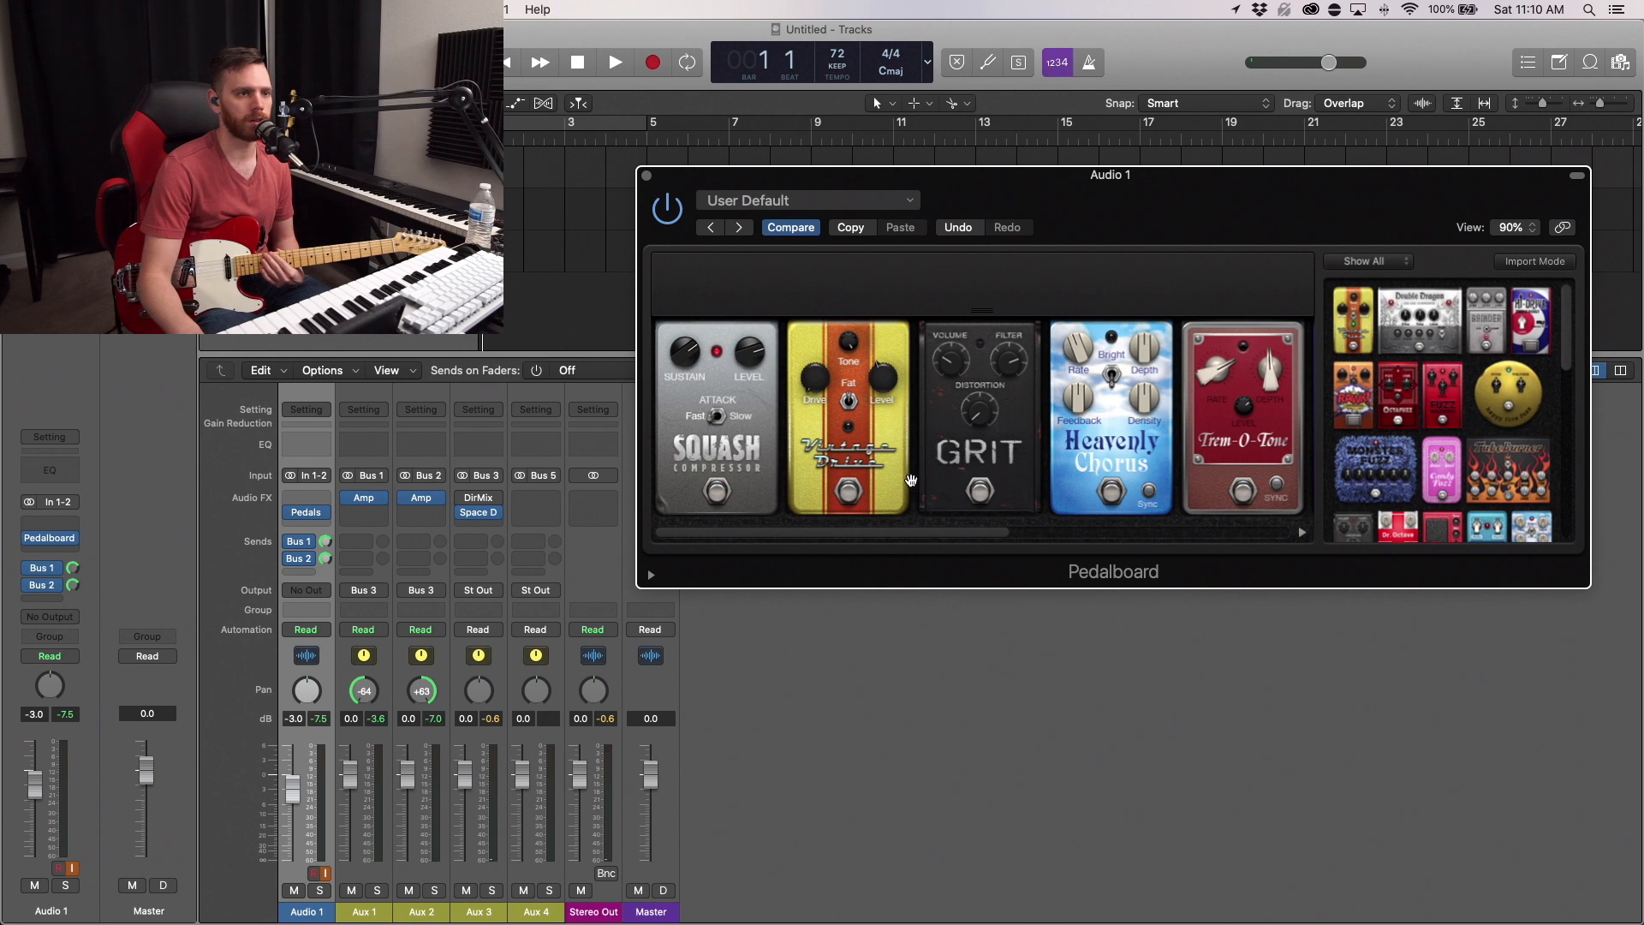
scroll(911, 480, "right", 10)
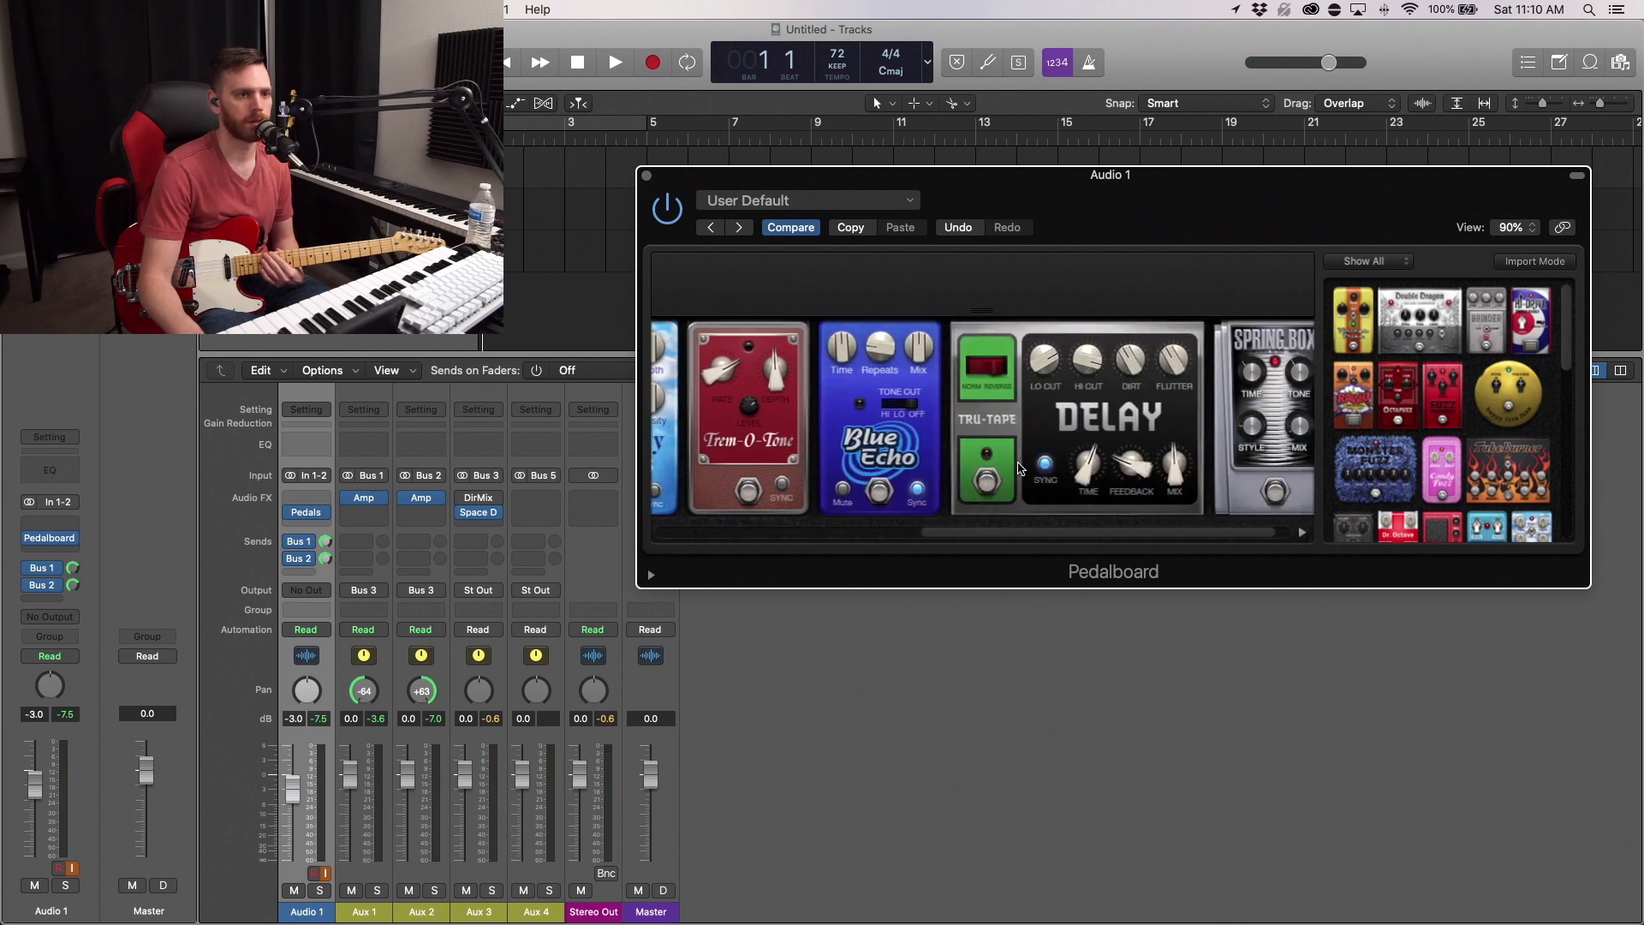
scroll(1019, 468, "right", 2)
scroll(1244, 493, "left", 12)
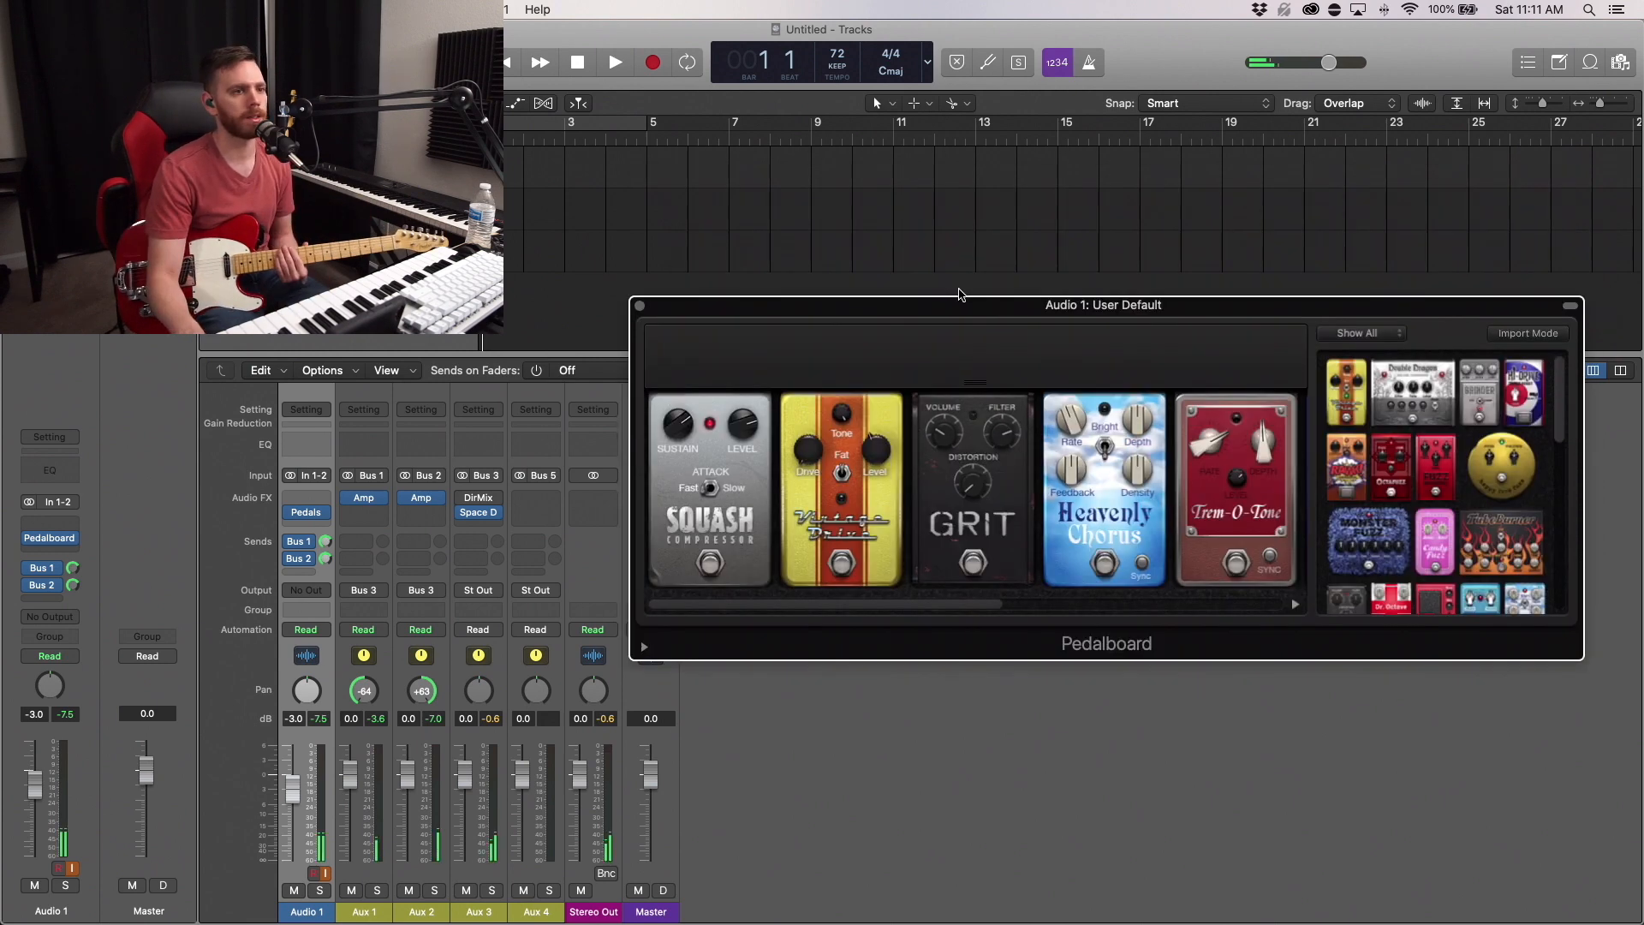
left_click_drag(950, 305, 977, 270)
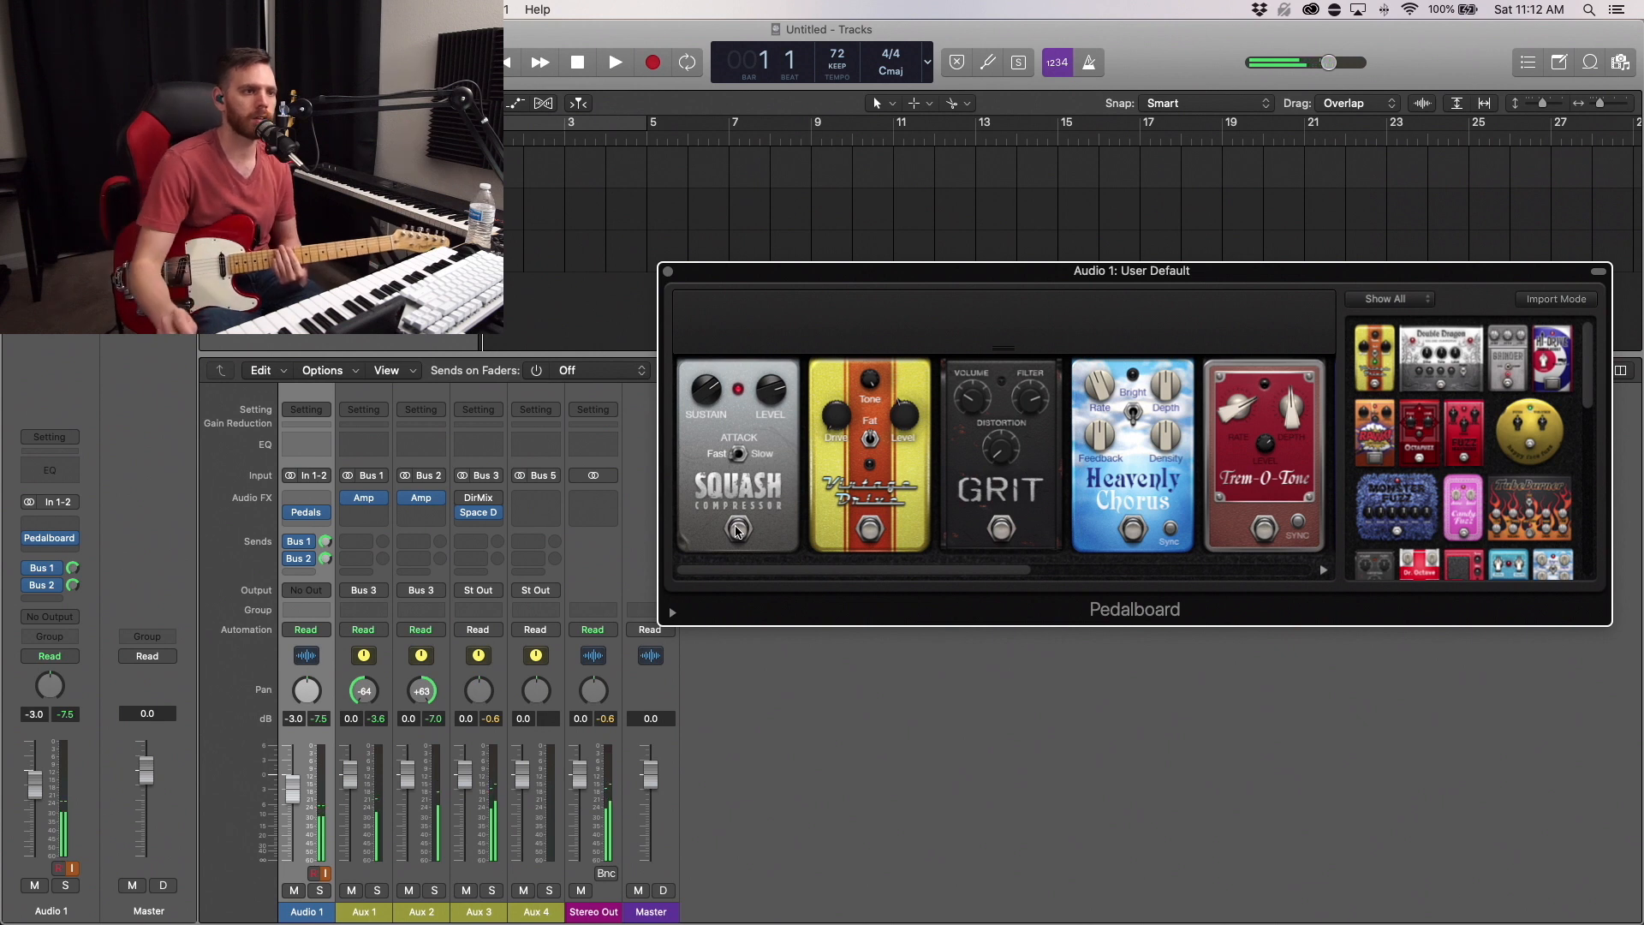
Toggle the Grit pedal on and off repeatedly while playing to compare the distorted and clean tones
scroll(951, 482, "right", 2)
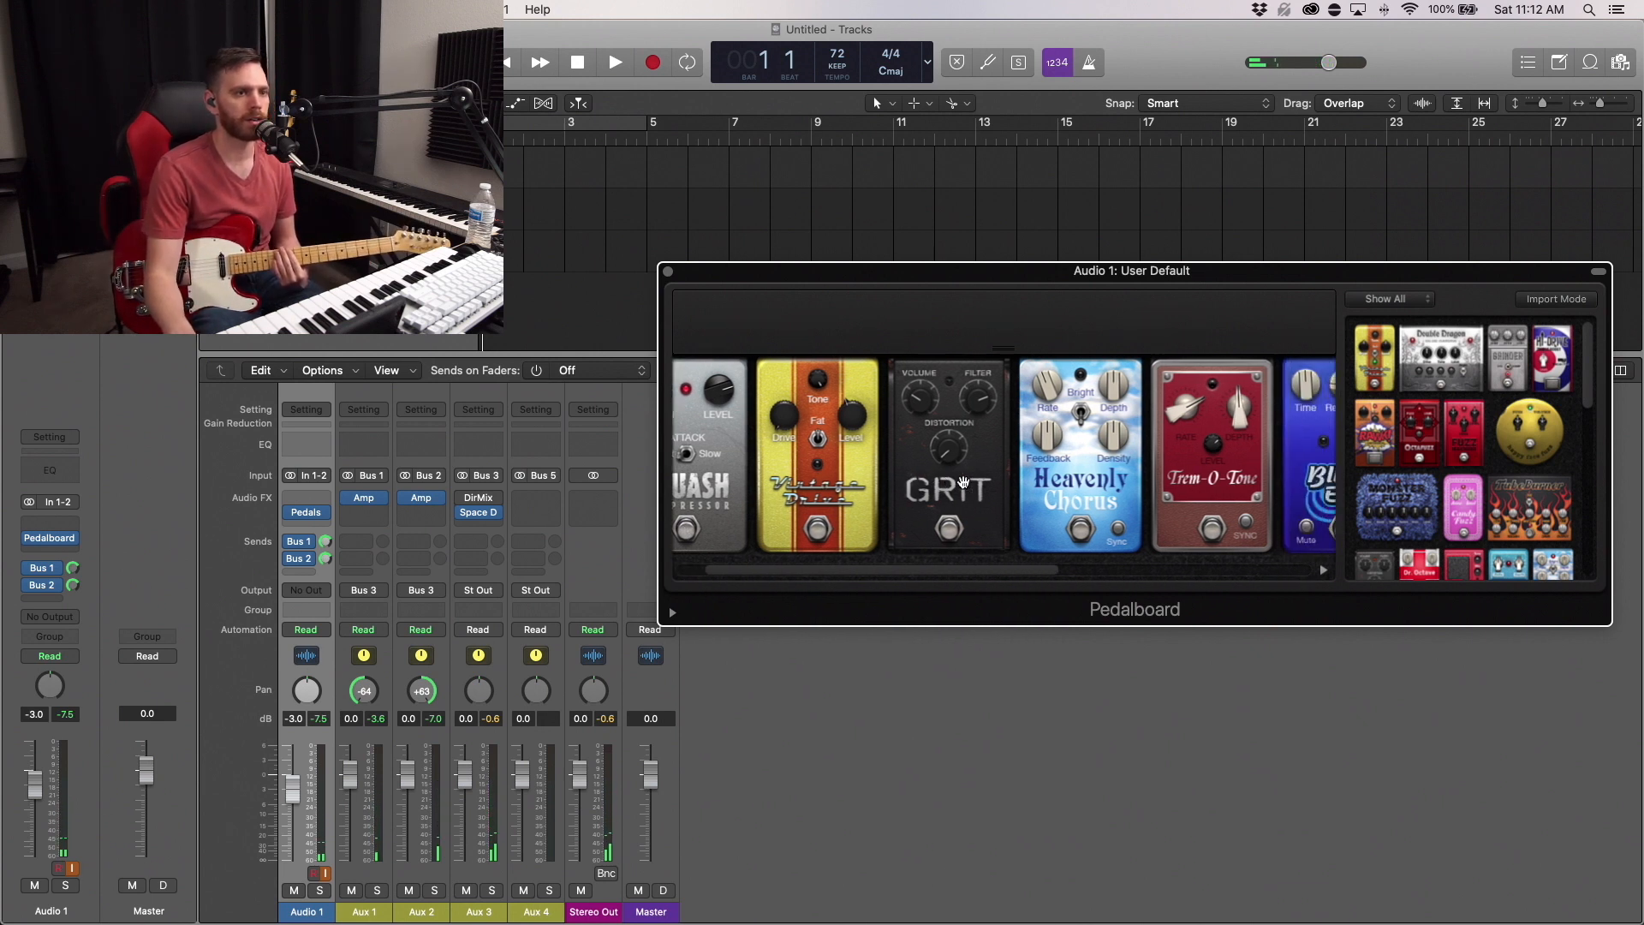
left_click(949, 489)
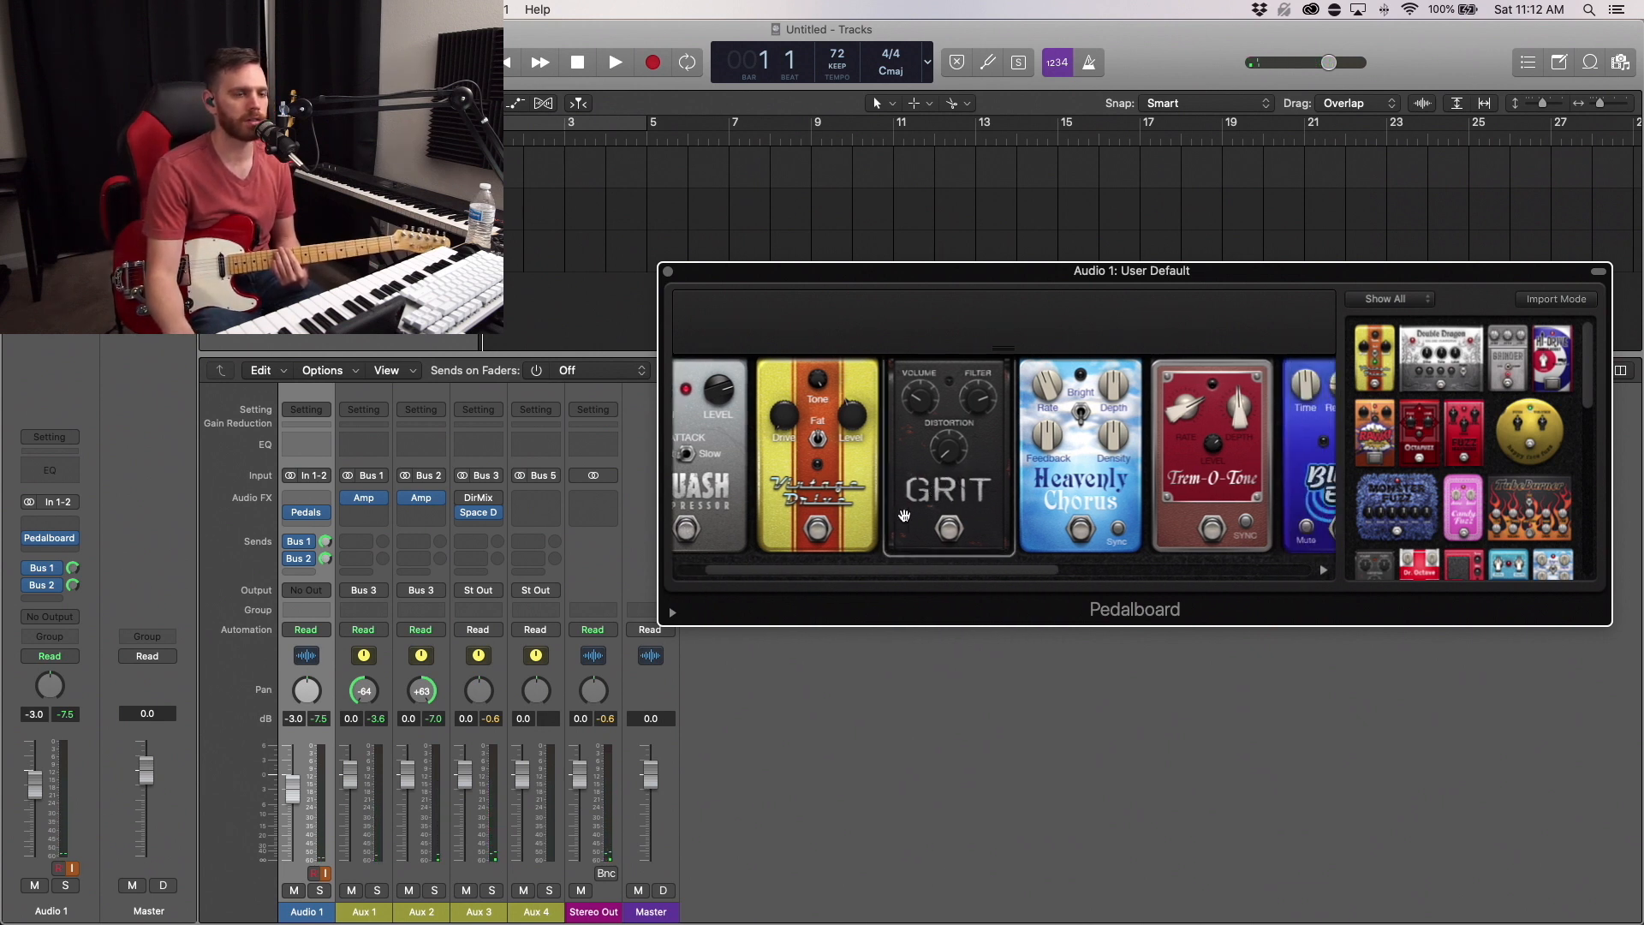
left_click(946, 532)
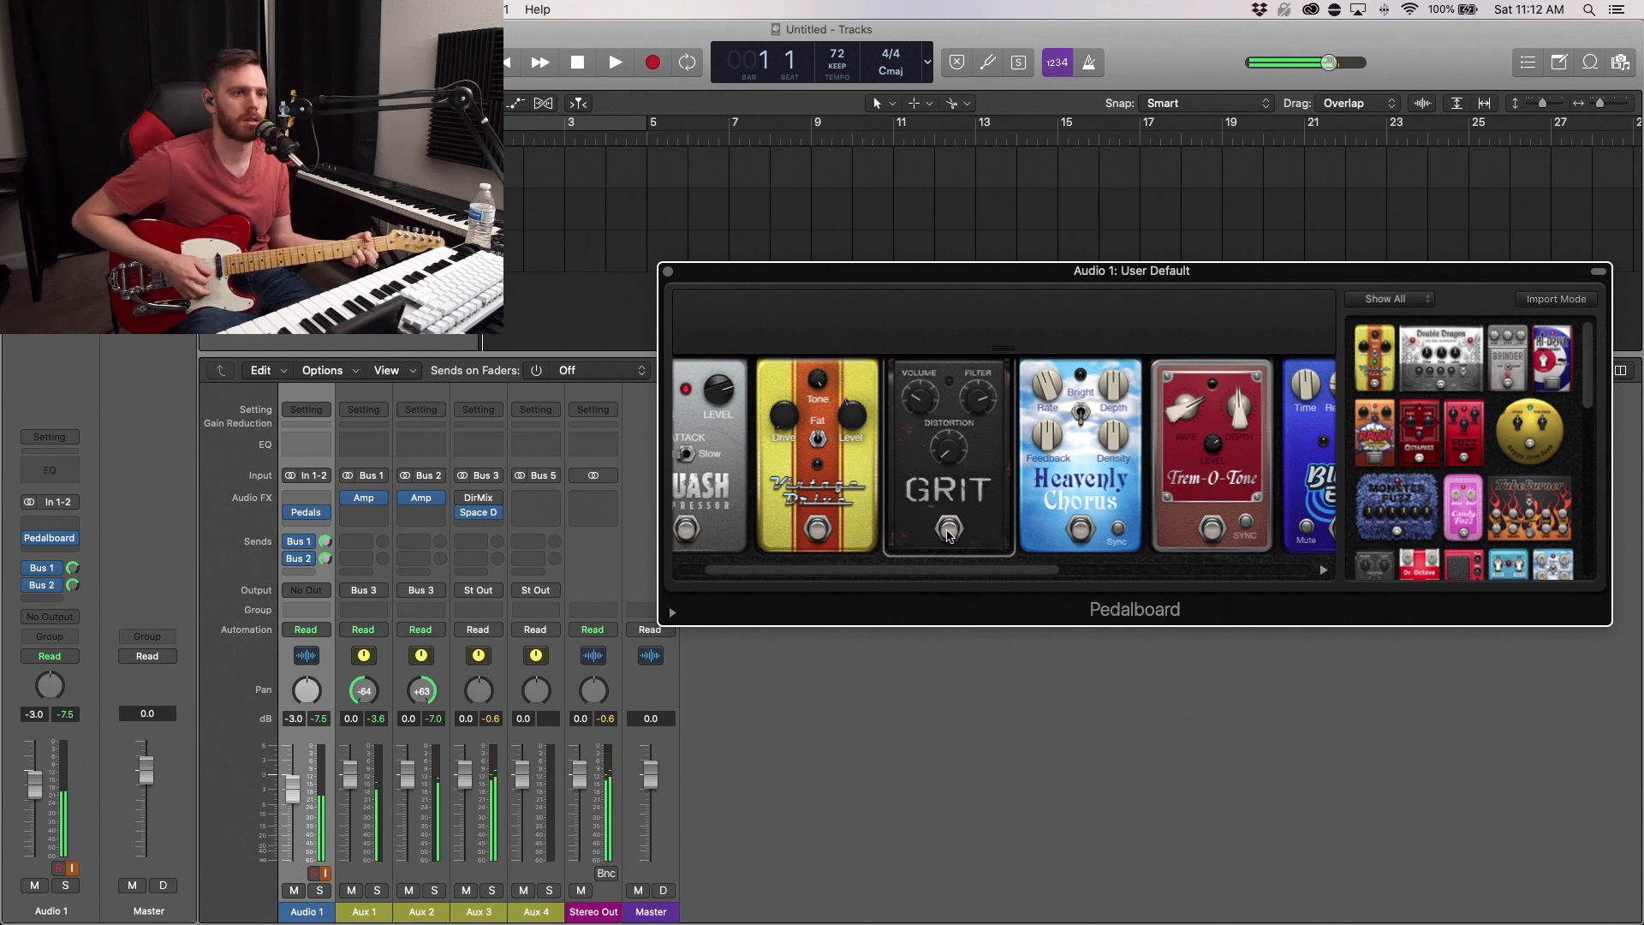
left_click(948, 531)
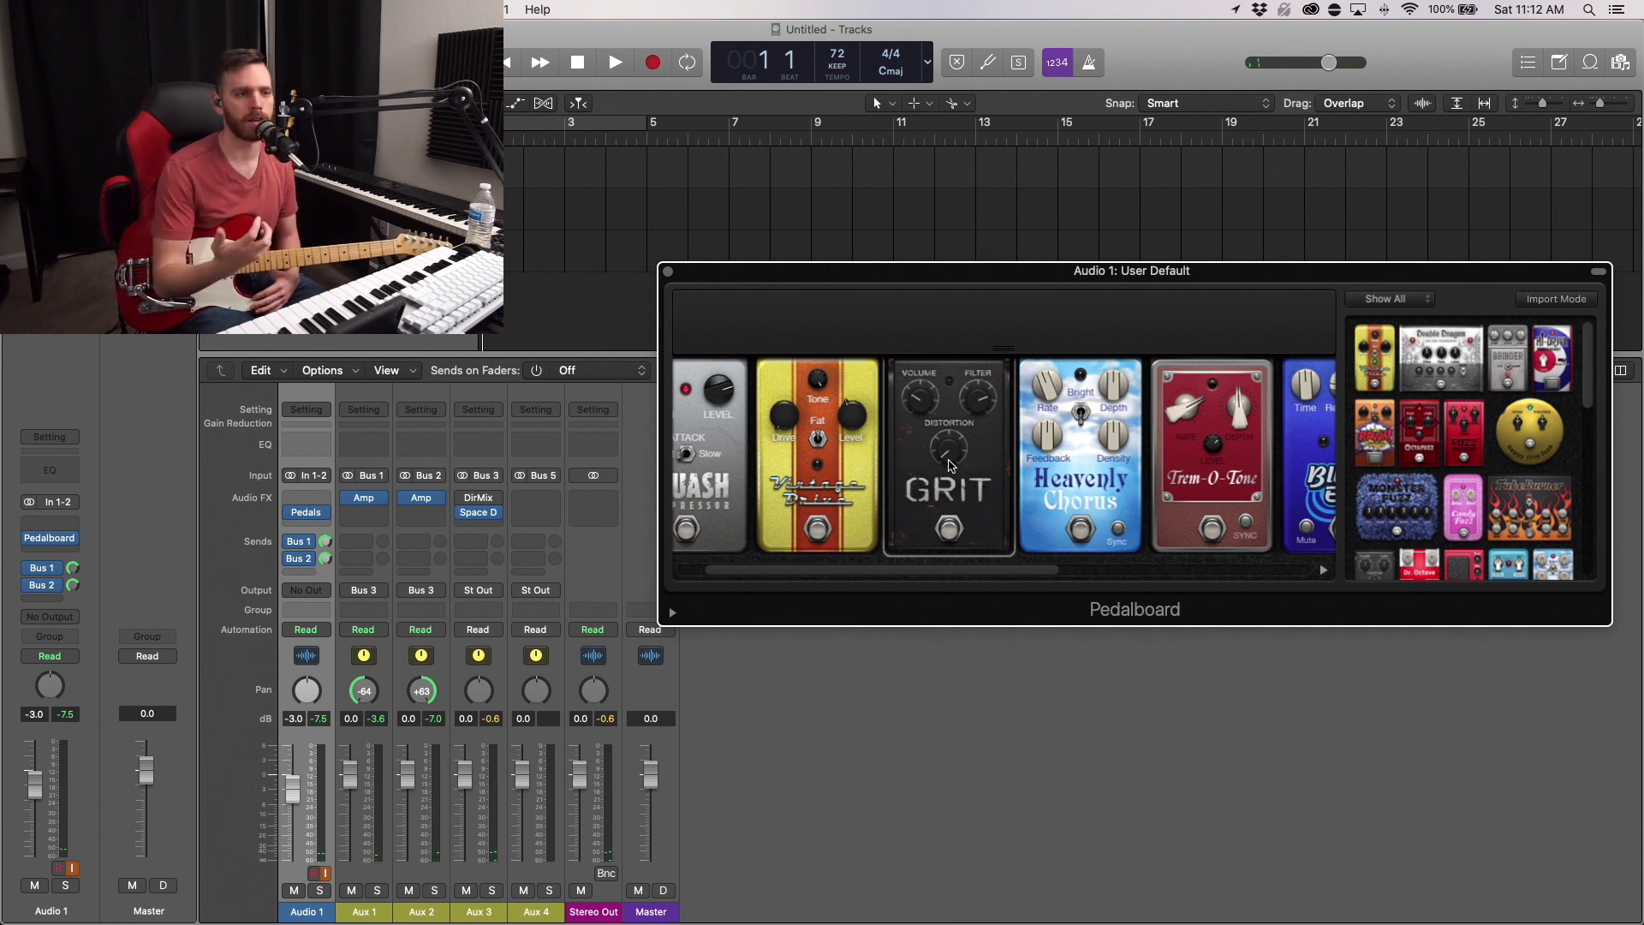
left_click(949, 524)
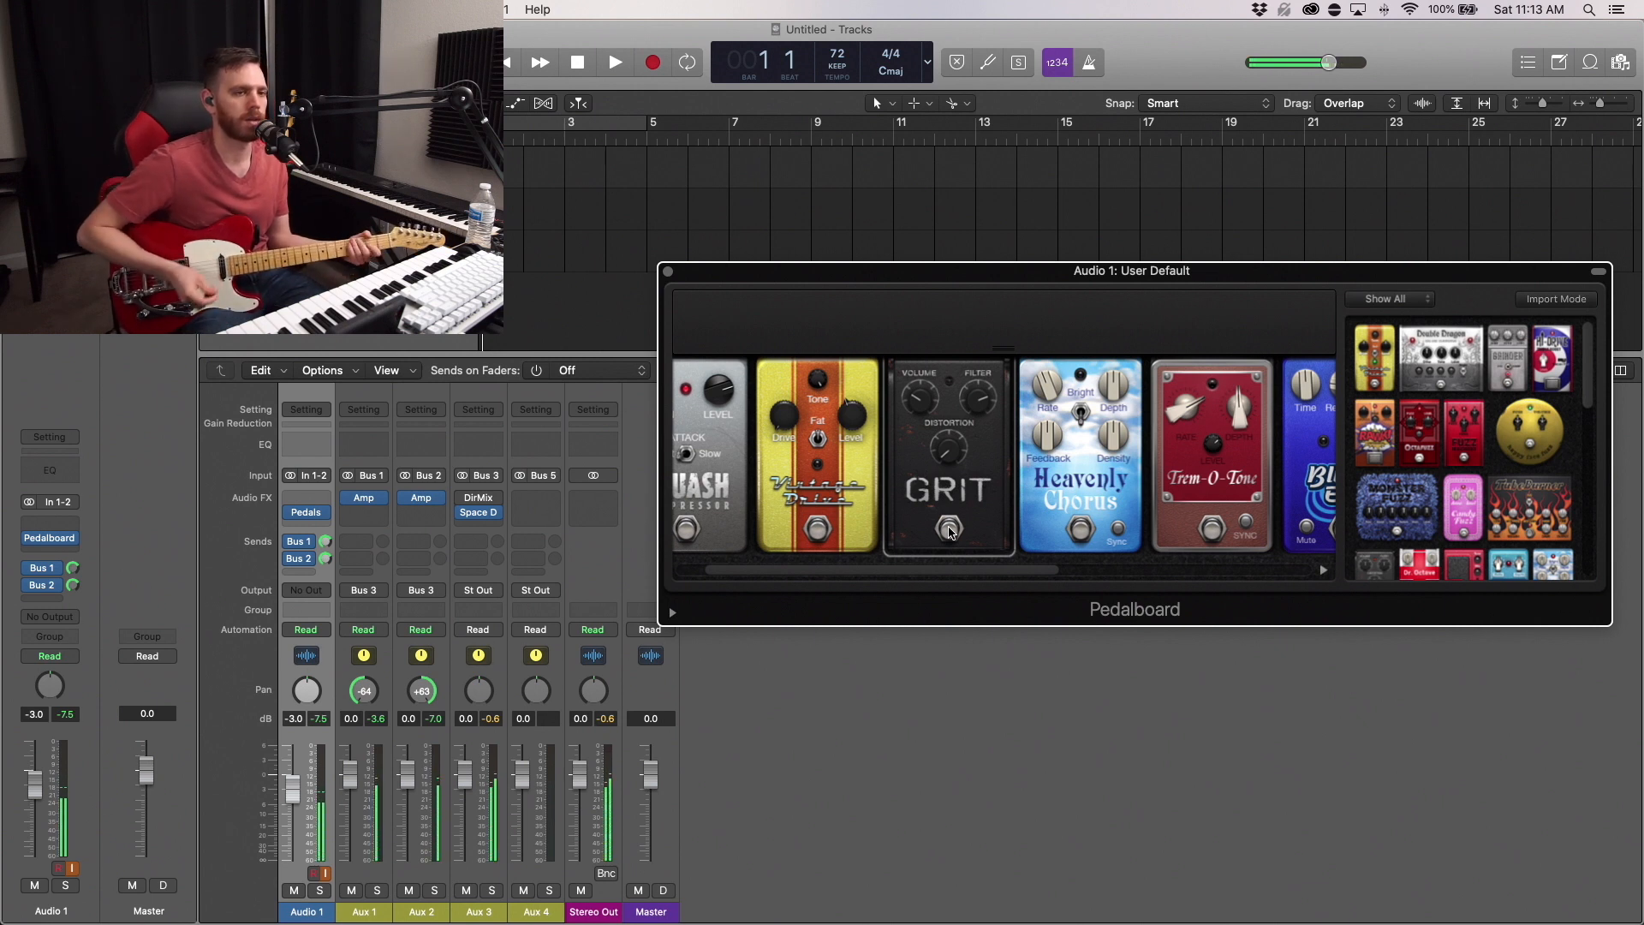
left_click(949, 532)
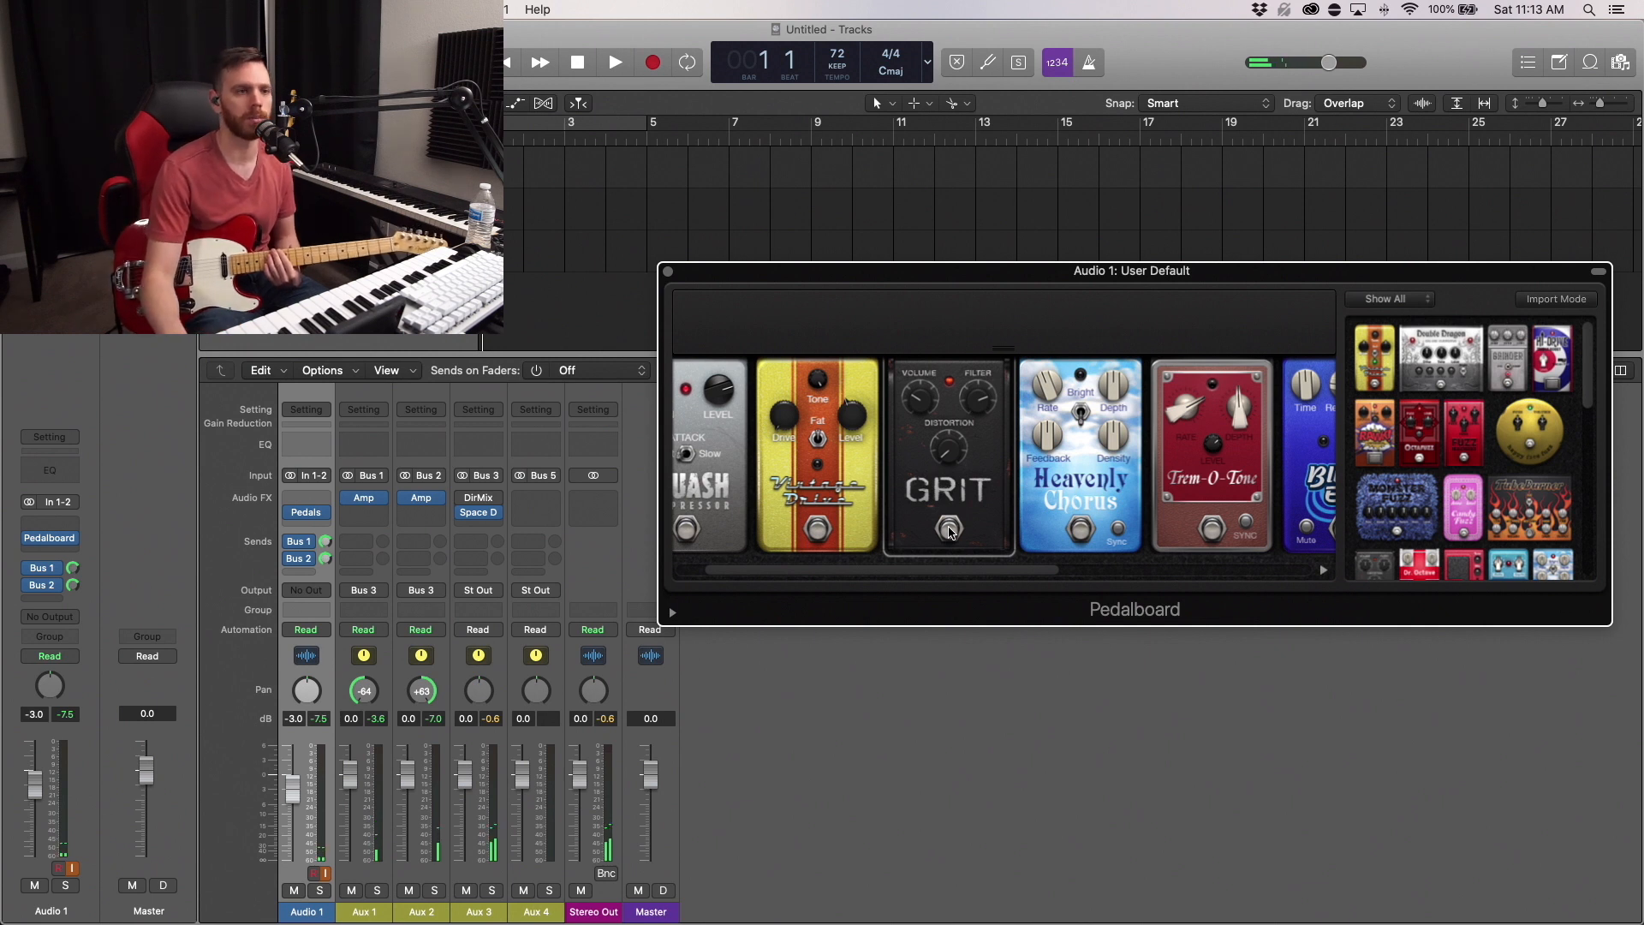
Browse the Pedalboard's pedal library for other overdrive, distortion and fuzz pedals
scroll(921, 514, "right", 1)
scroll(939, 511, "left", 1)
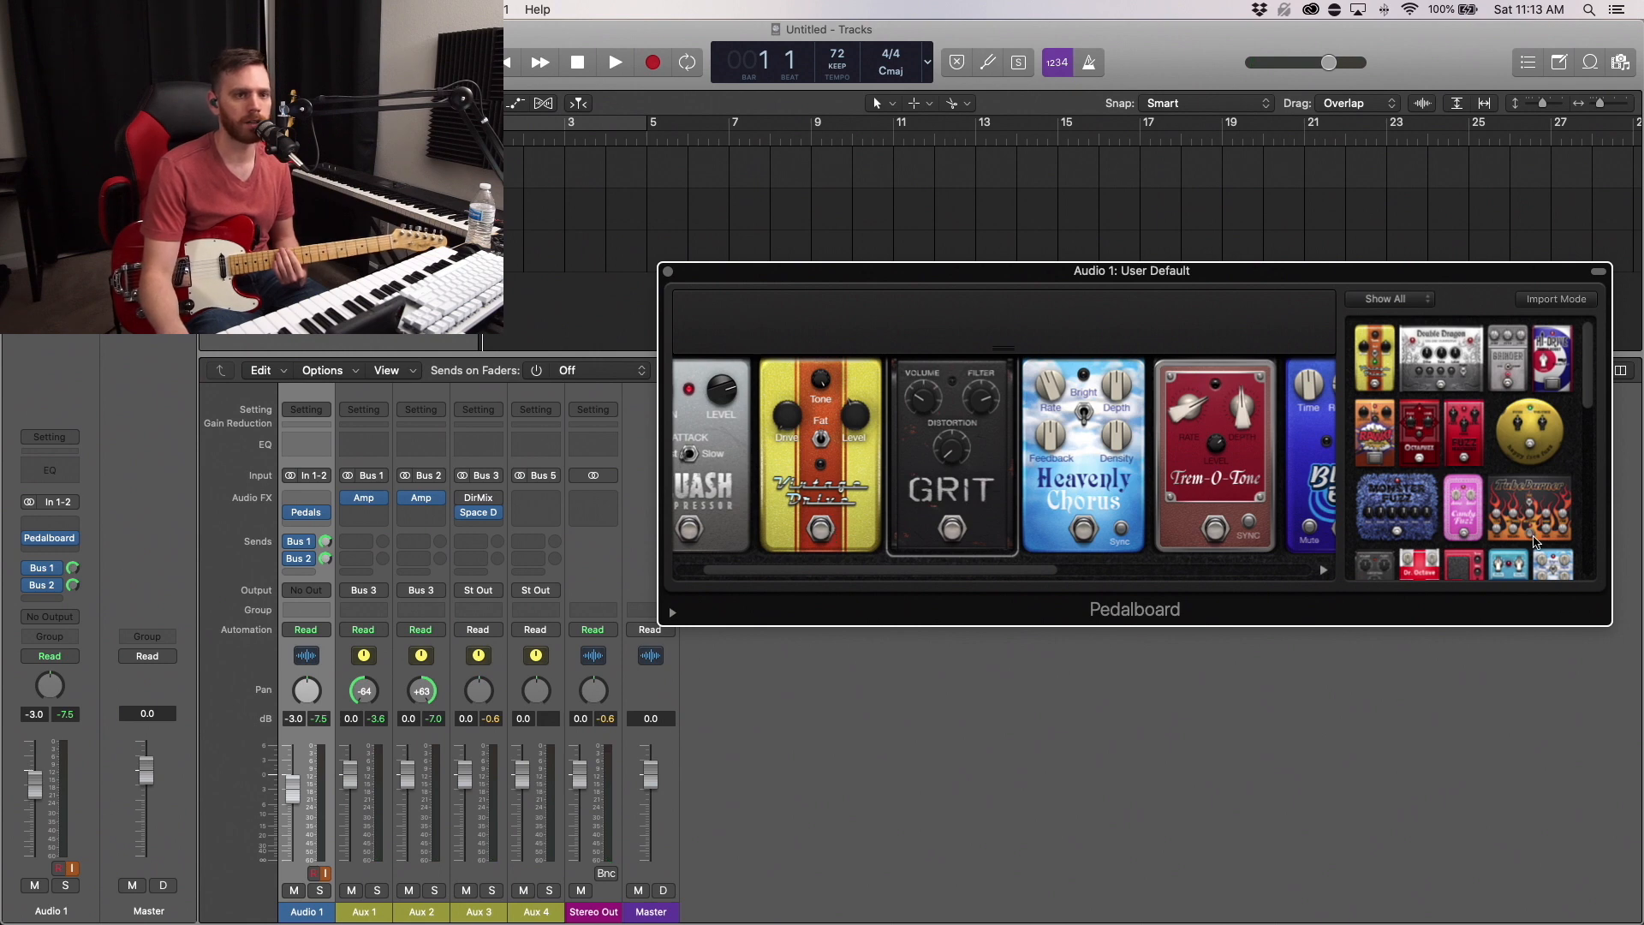
scroll(1499, 480, "down", 3)
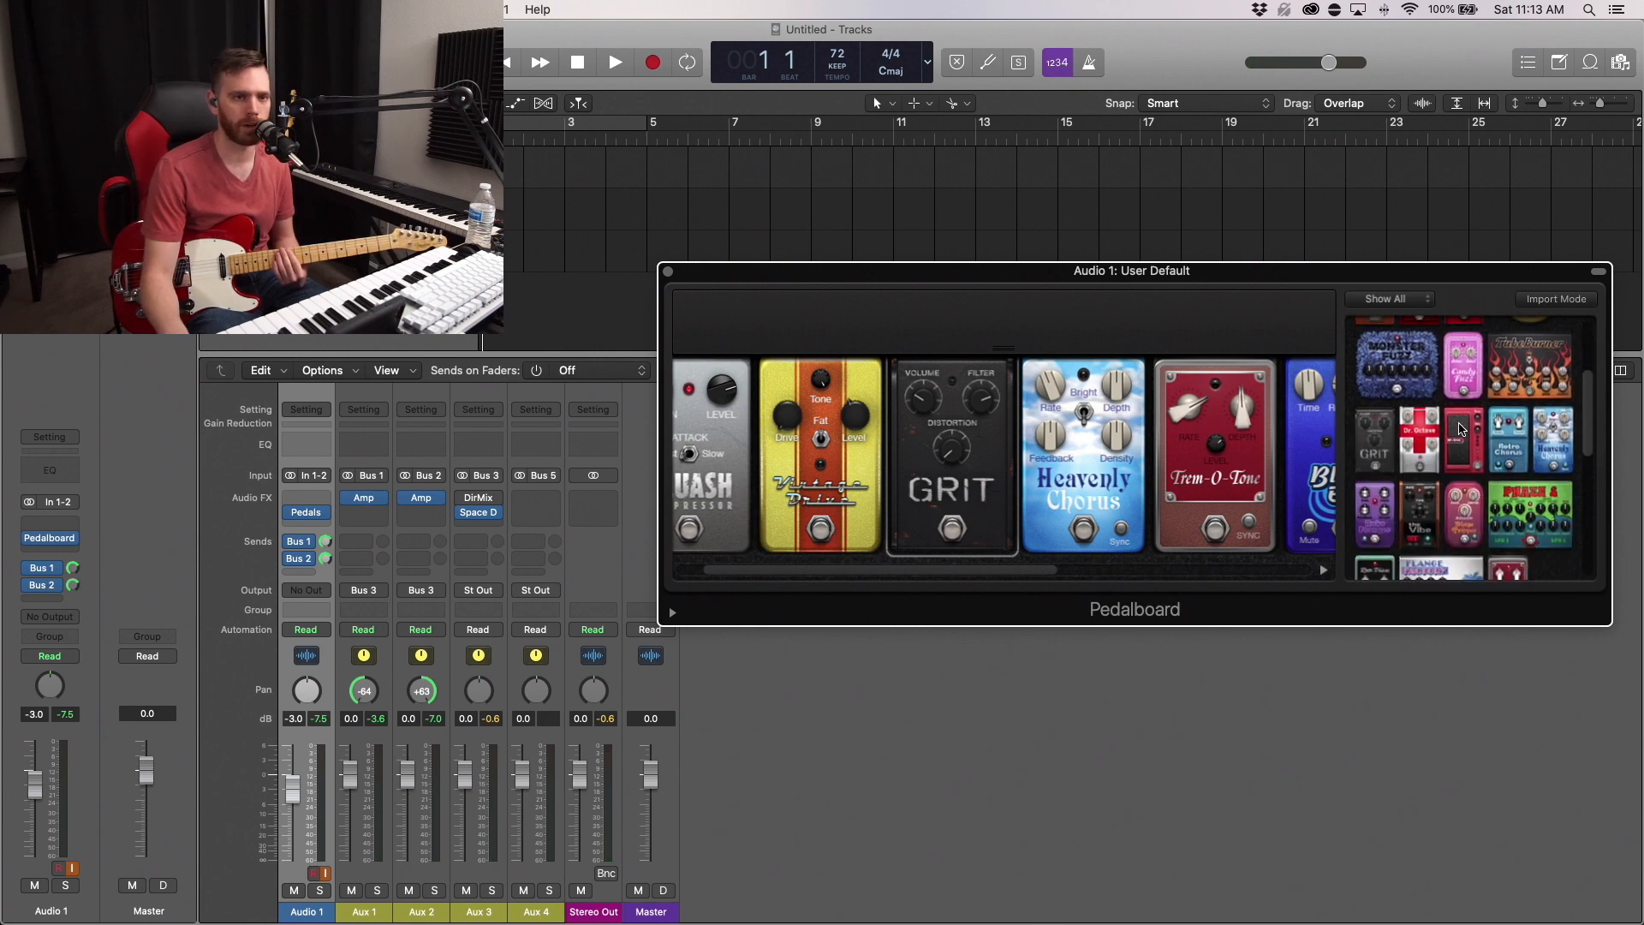
scroll(1457, 431, "up", 3)
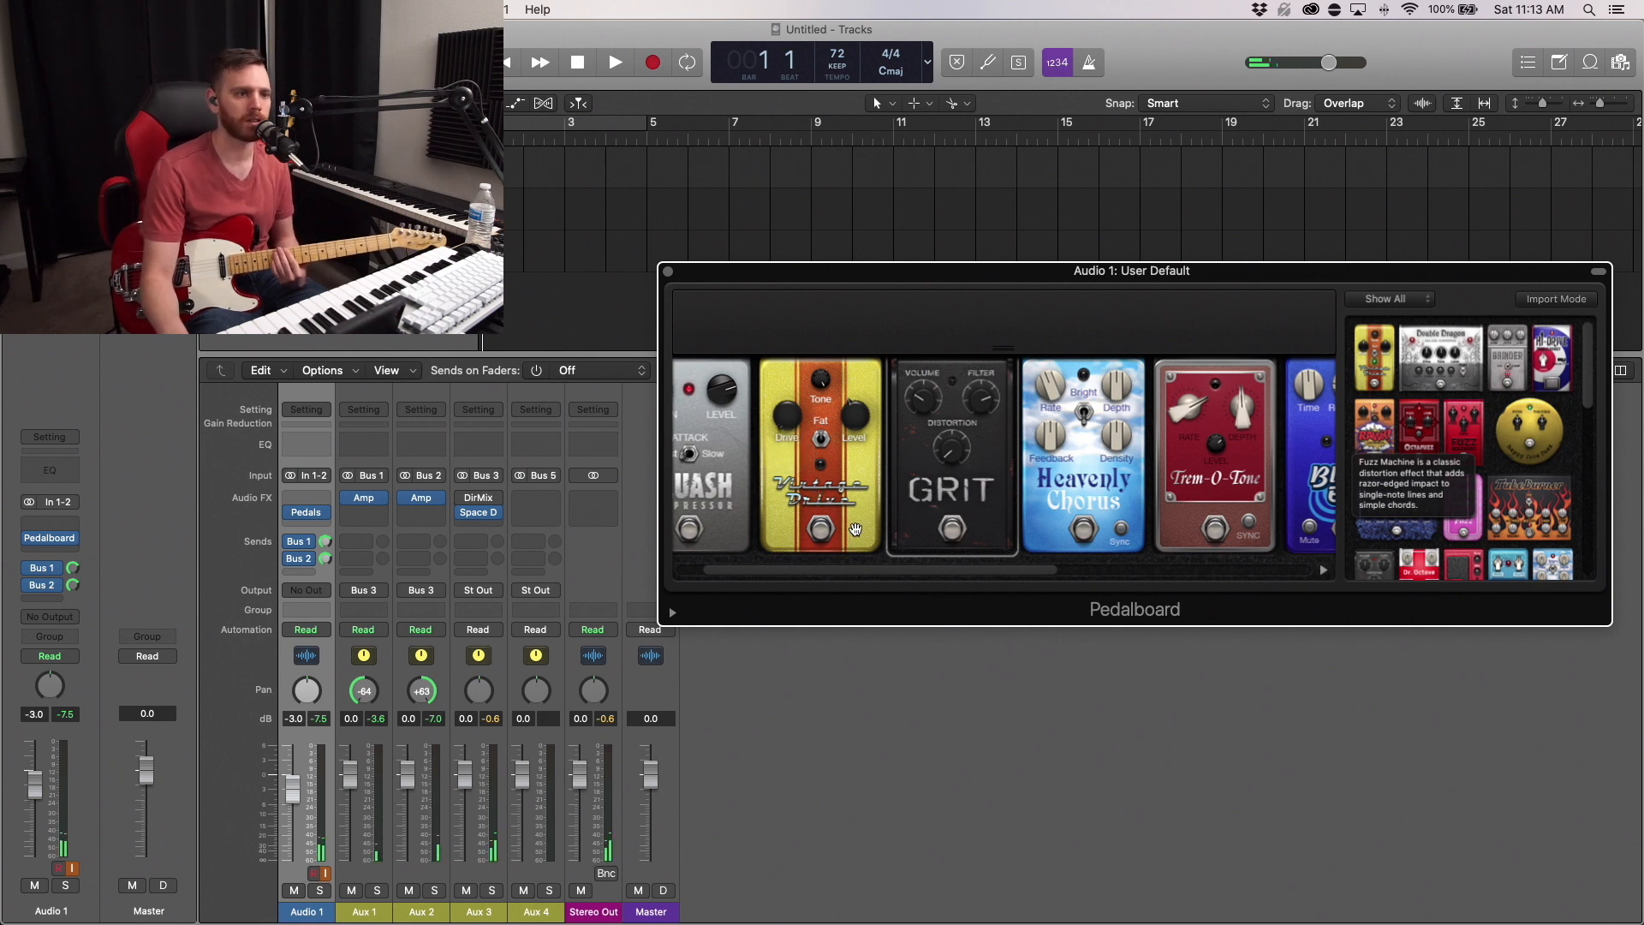
Toggle the Vintage Drive pedal on and off repeatedly while playing to compare its overdrive with the clean tone
left_click(833, 531)
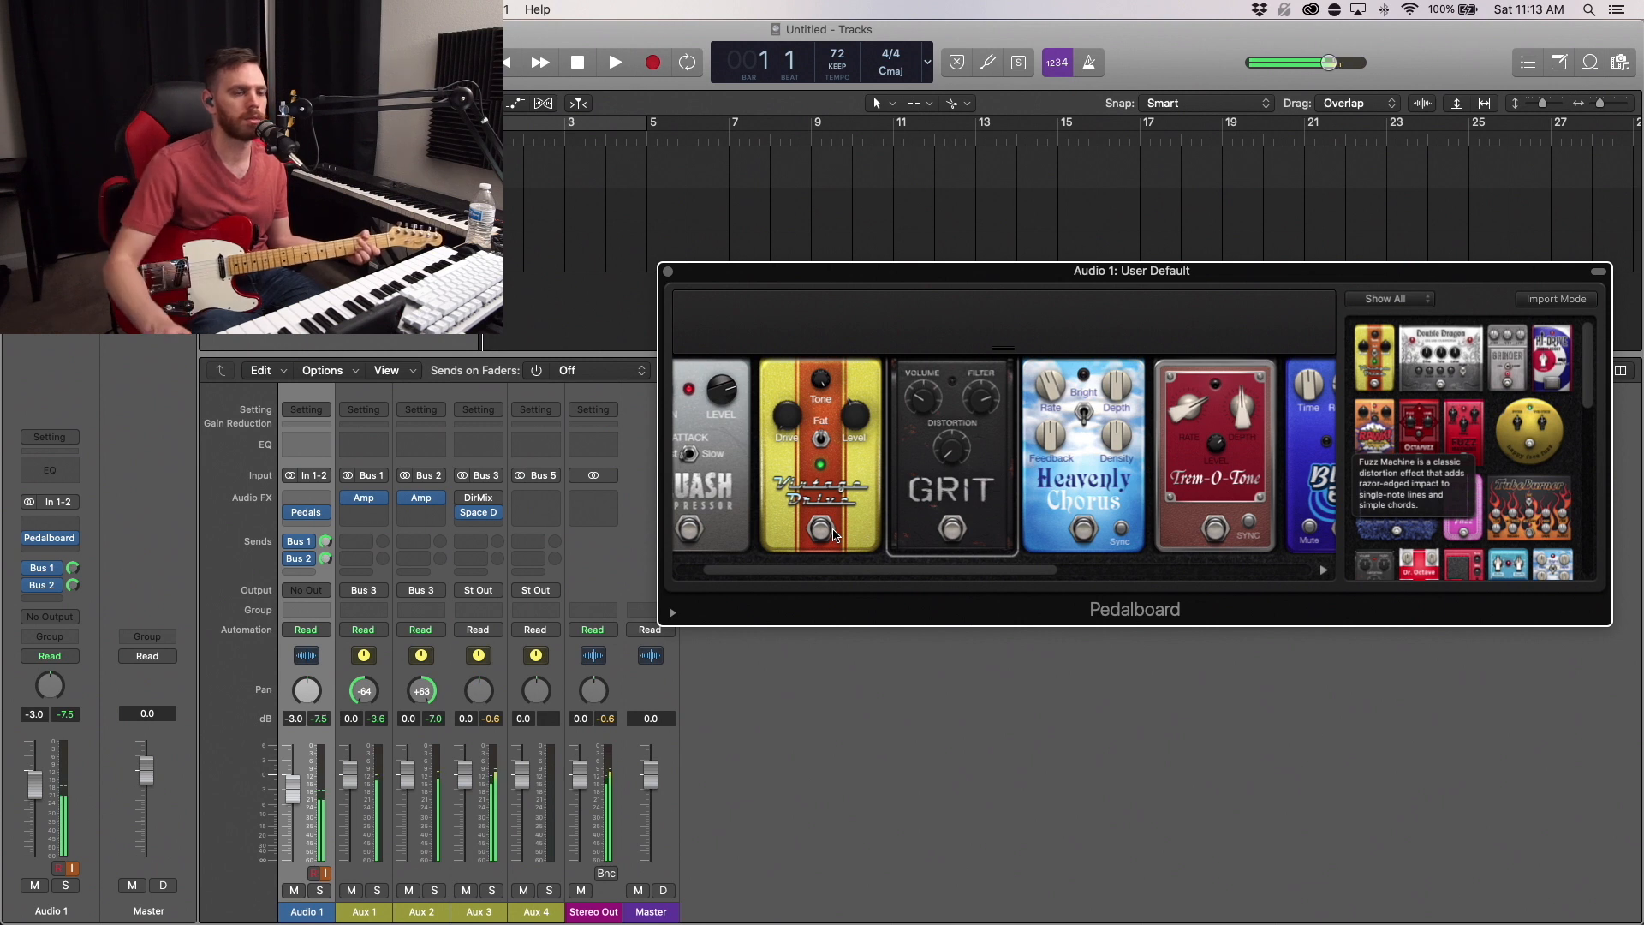
left_click(836, 531)
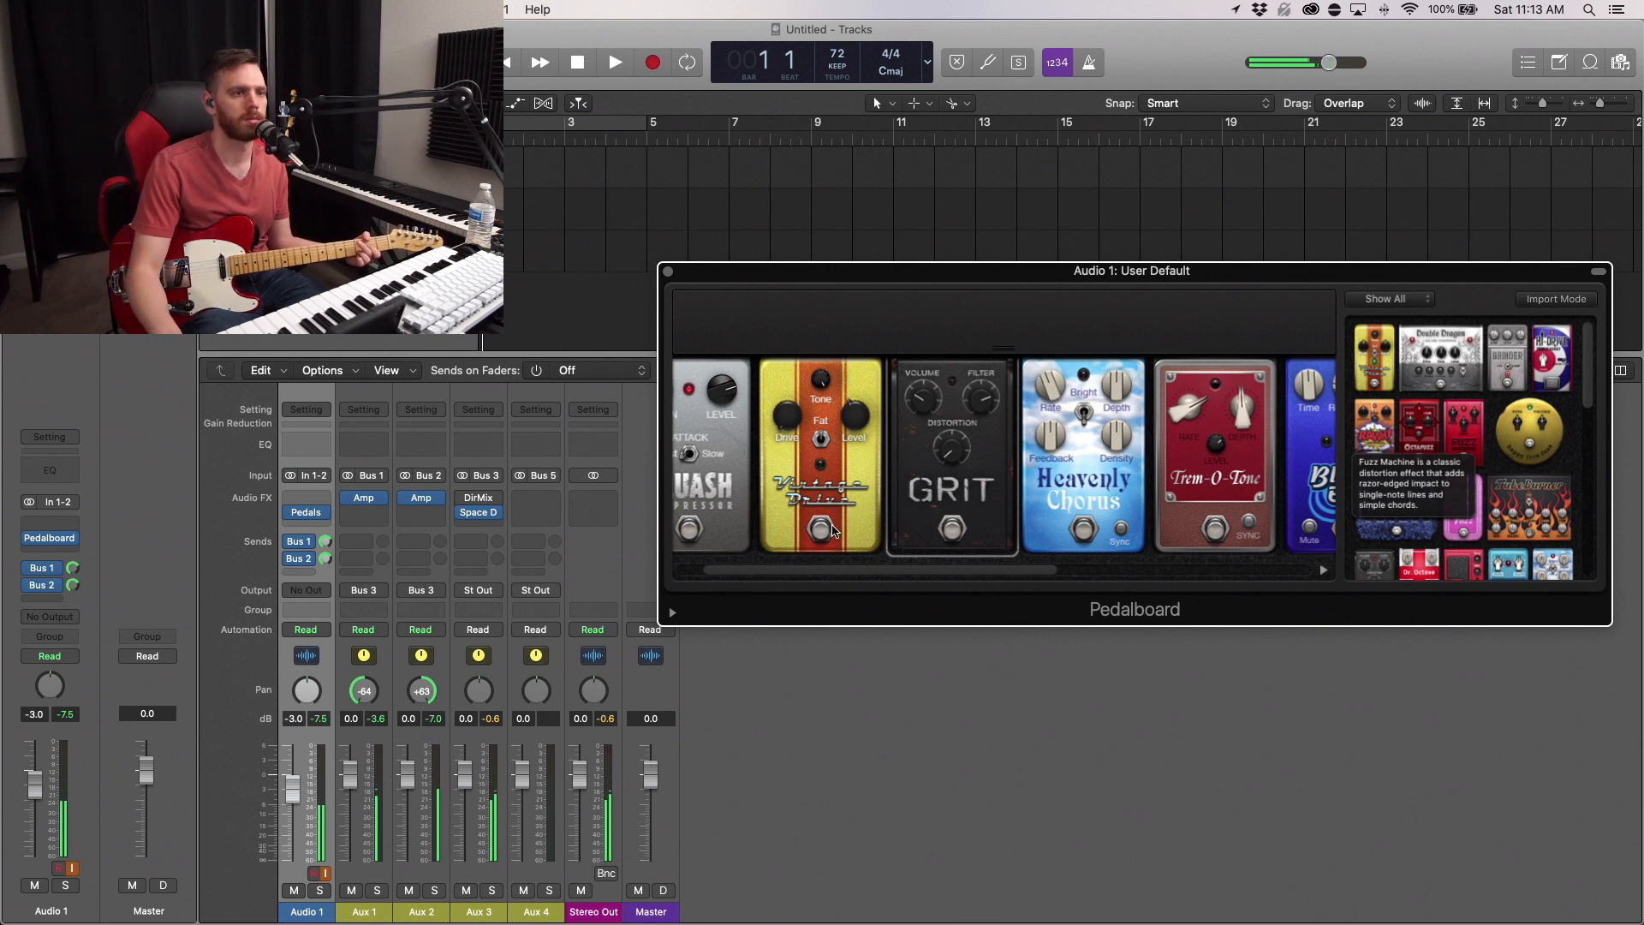
left_click(836, 531)
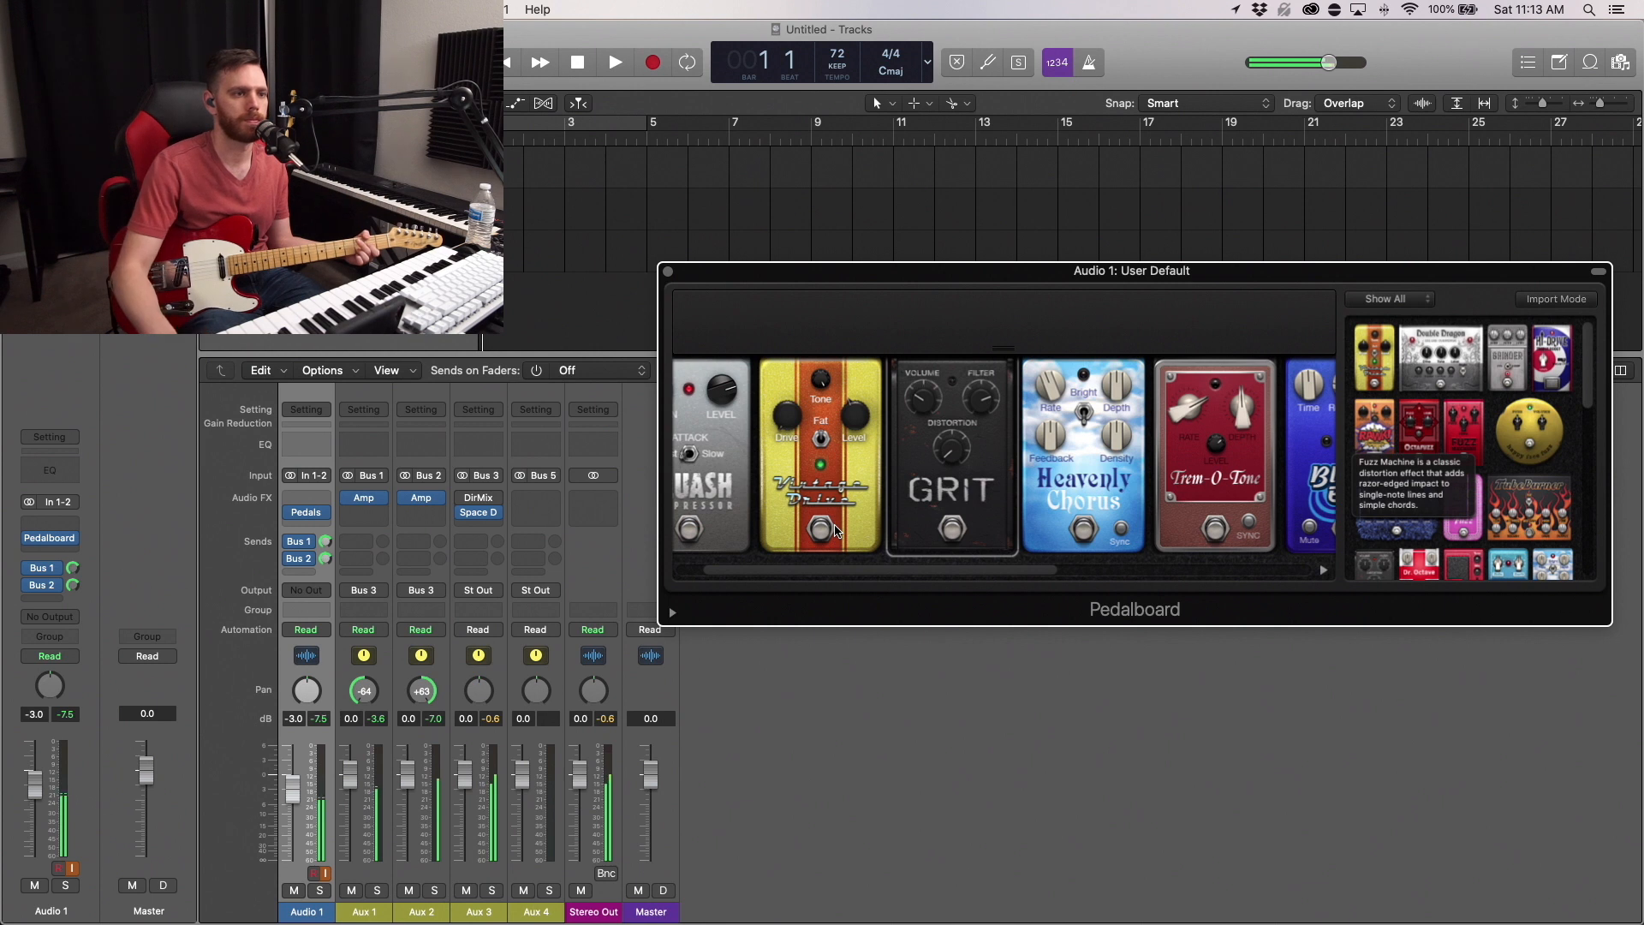
left_click(836, 531)
left_click(836, 531)
left_click(836, 531)
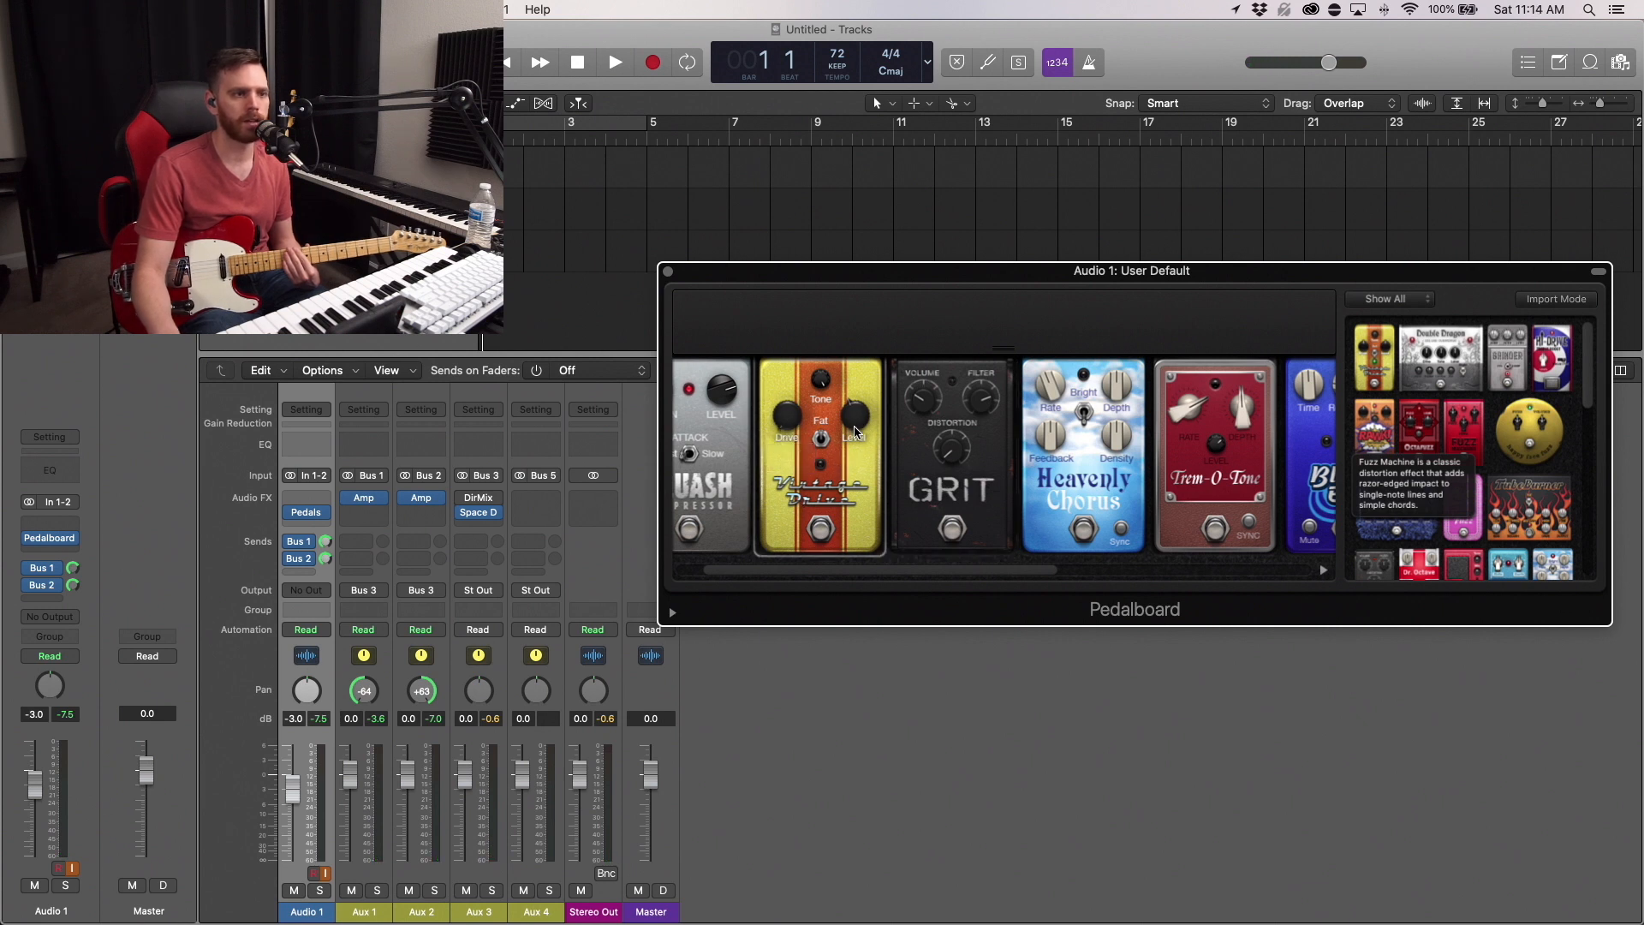
Switch on the Grit pedal, enlarge the Pedalboard window and fine-tune the pedal's distortion amount
left_click(951, 529)
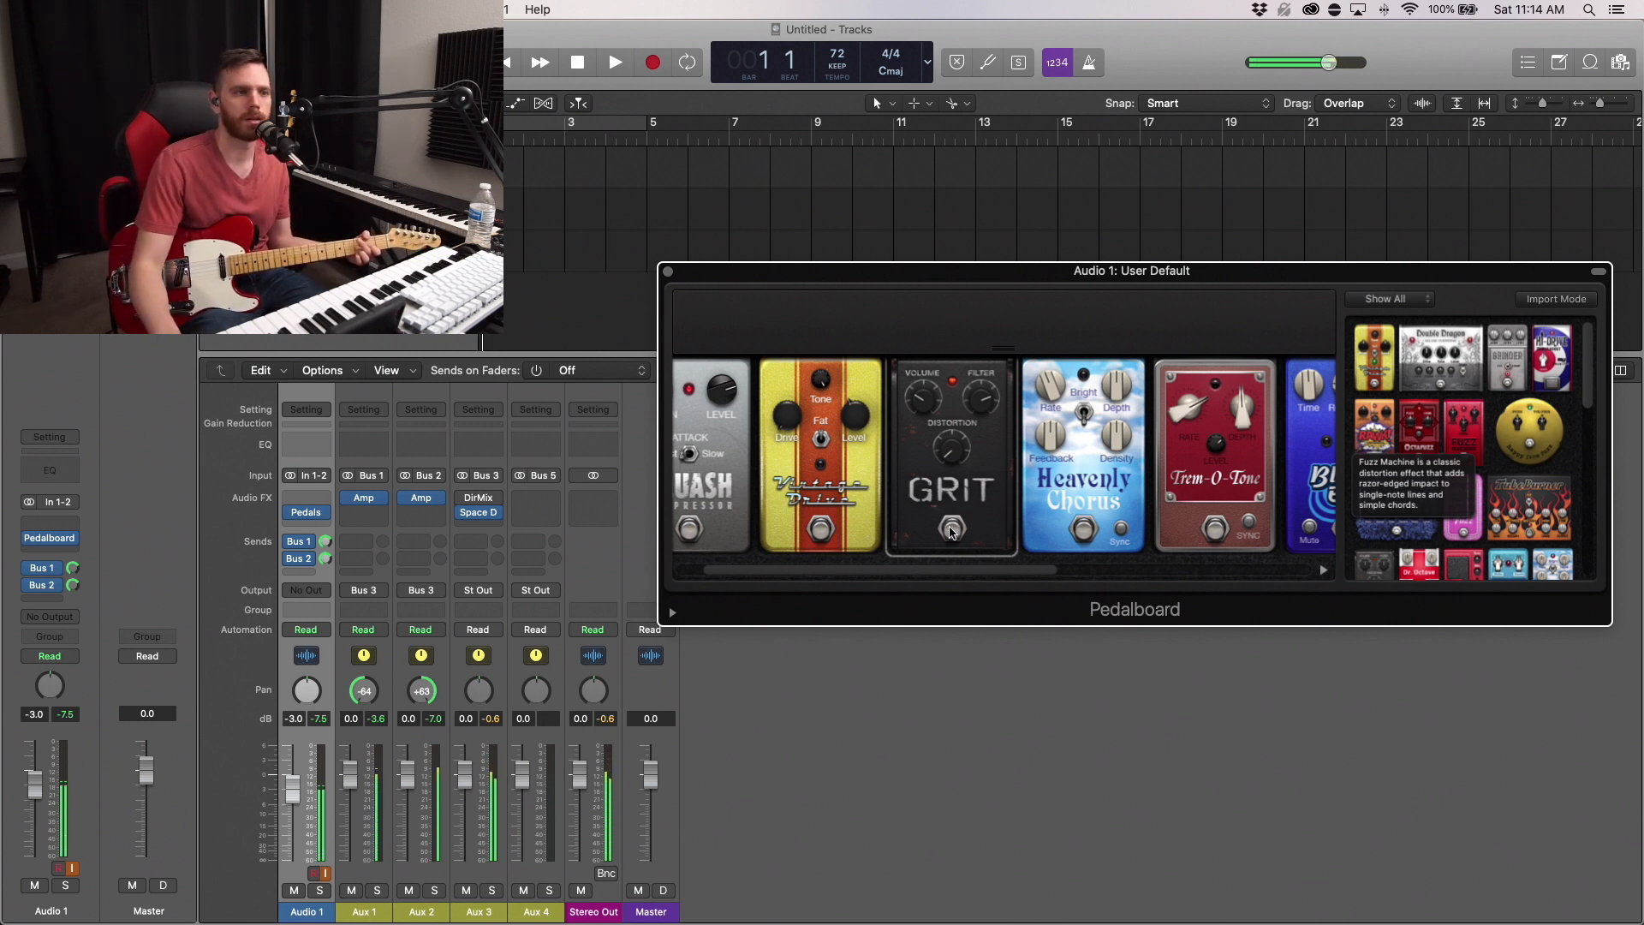
left_click_drag(658, 626, 459, 697)
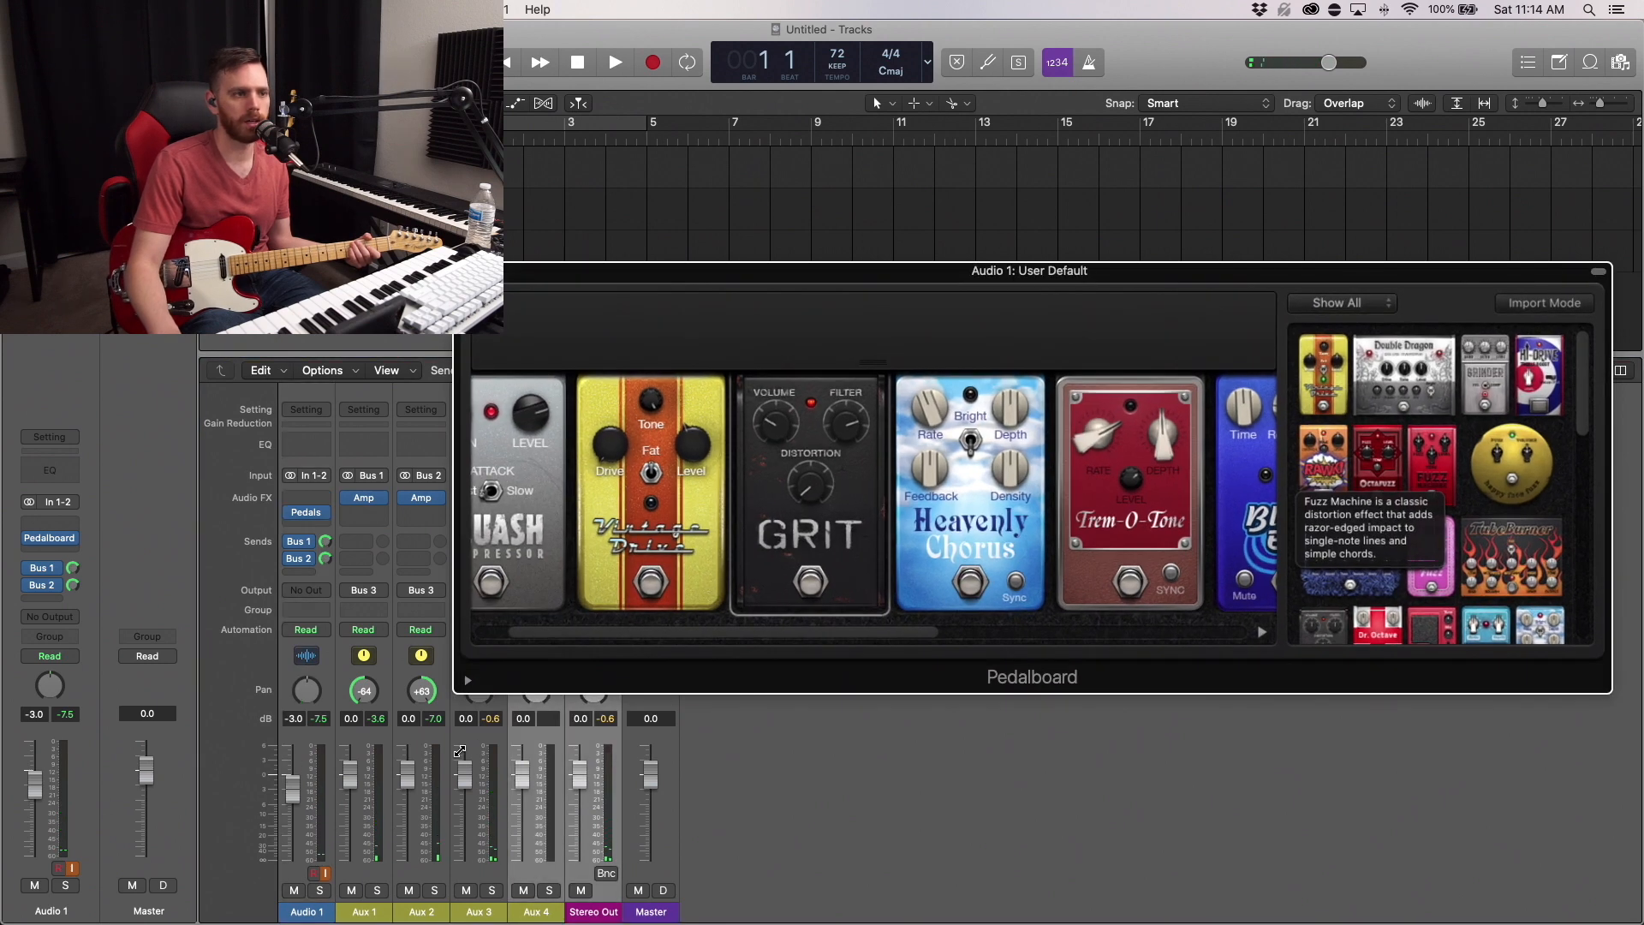
left_click_drag(862, 272, 858, 376)
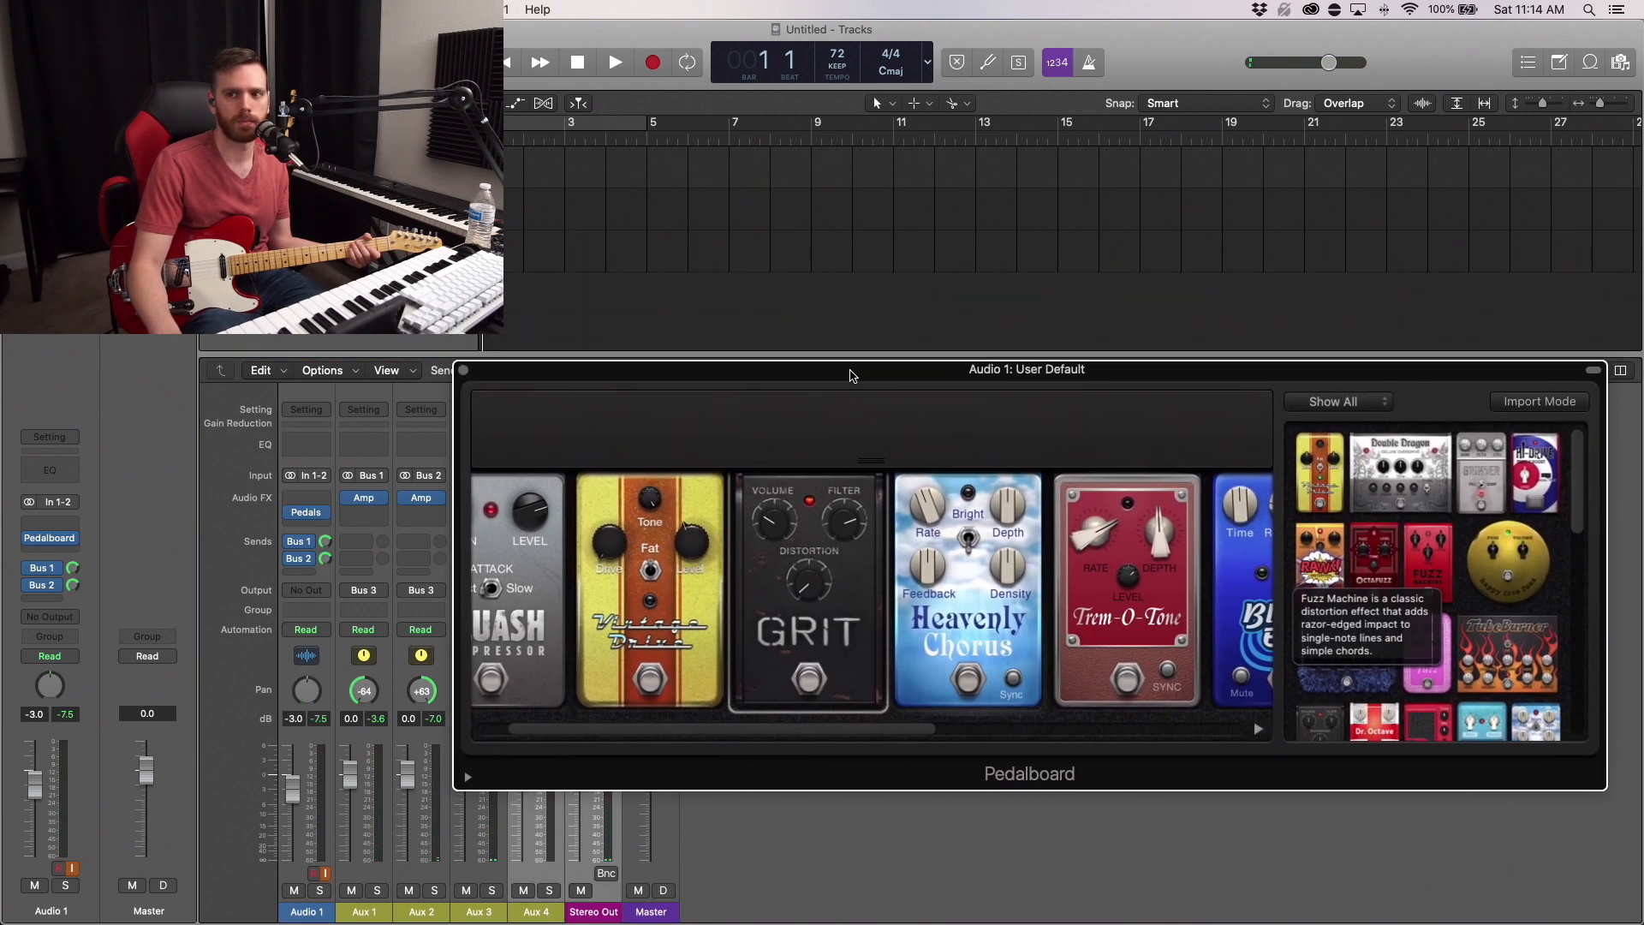
left_click_drag(808, 585, 812, 628)
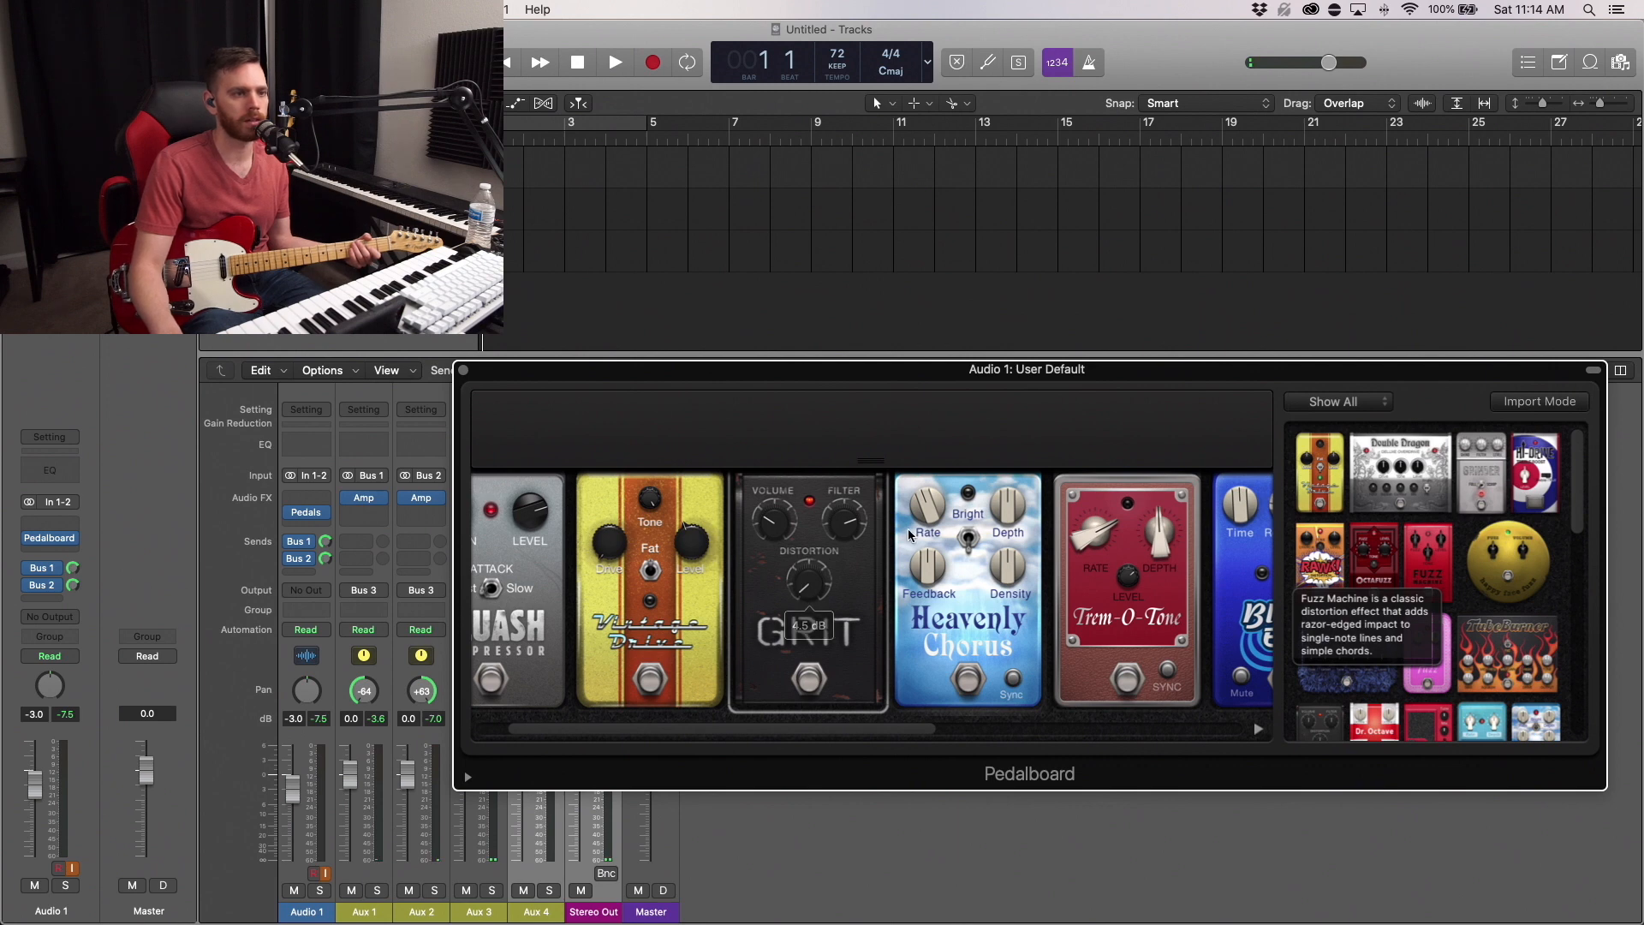
Stack the Vintage Drive pedal with Grit to hear the combined gain, and switch Vintage Drive back off
left_click(665, 674)
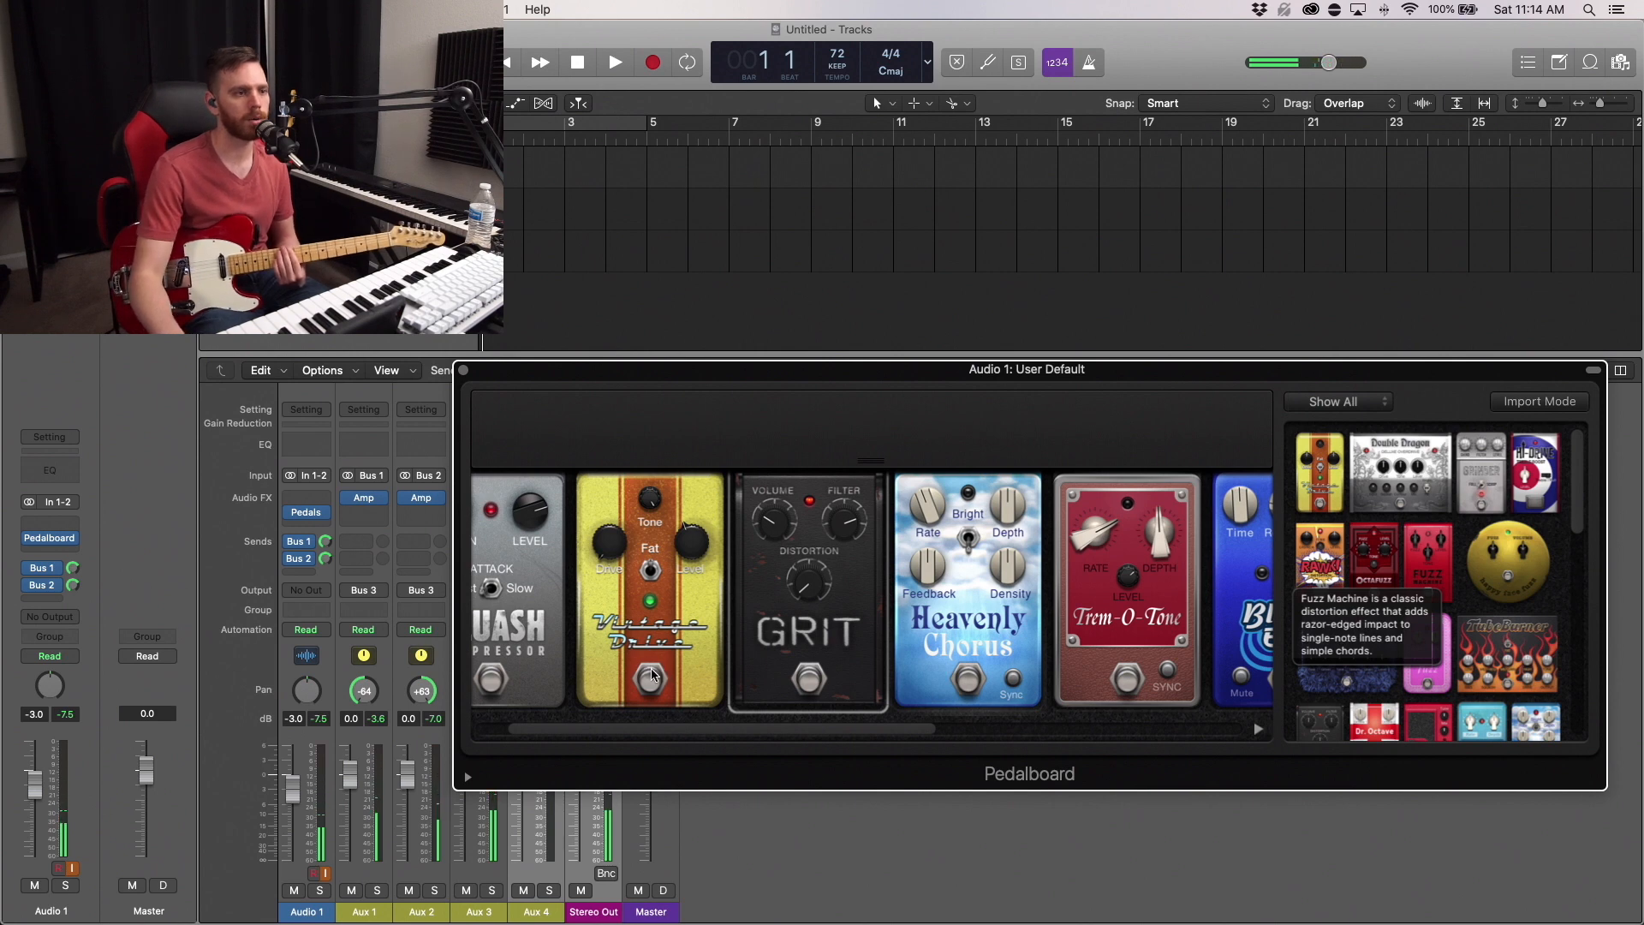
left_click(651, 676)
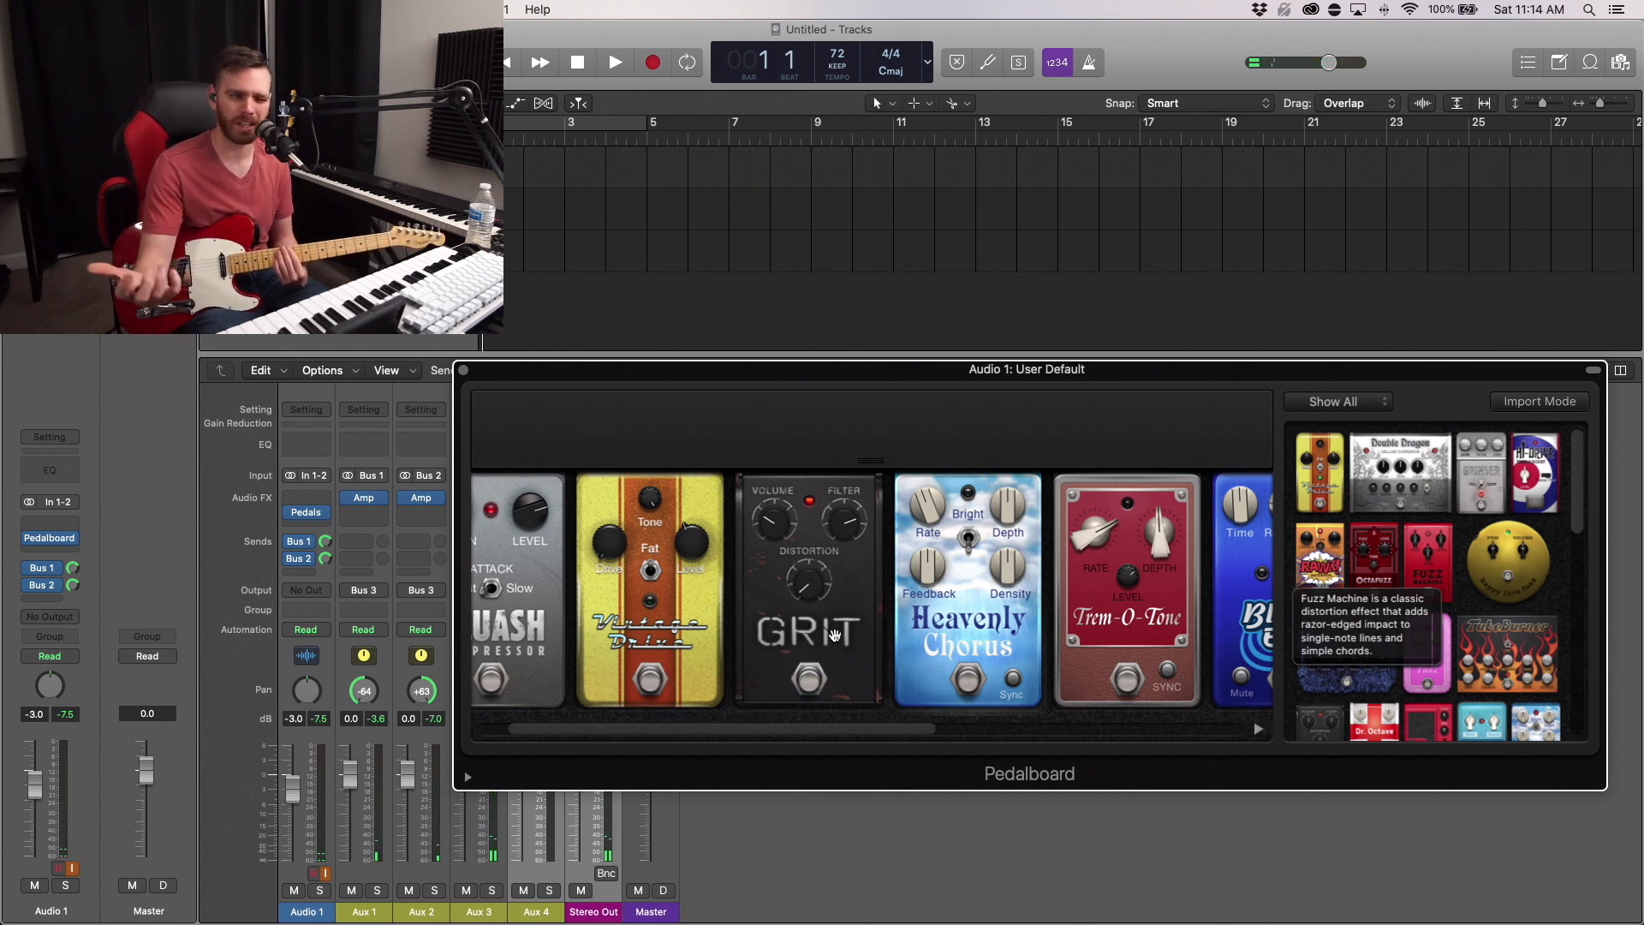
scroll(835, 634, "right", 5)
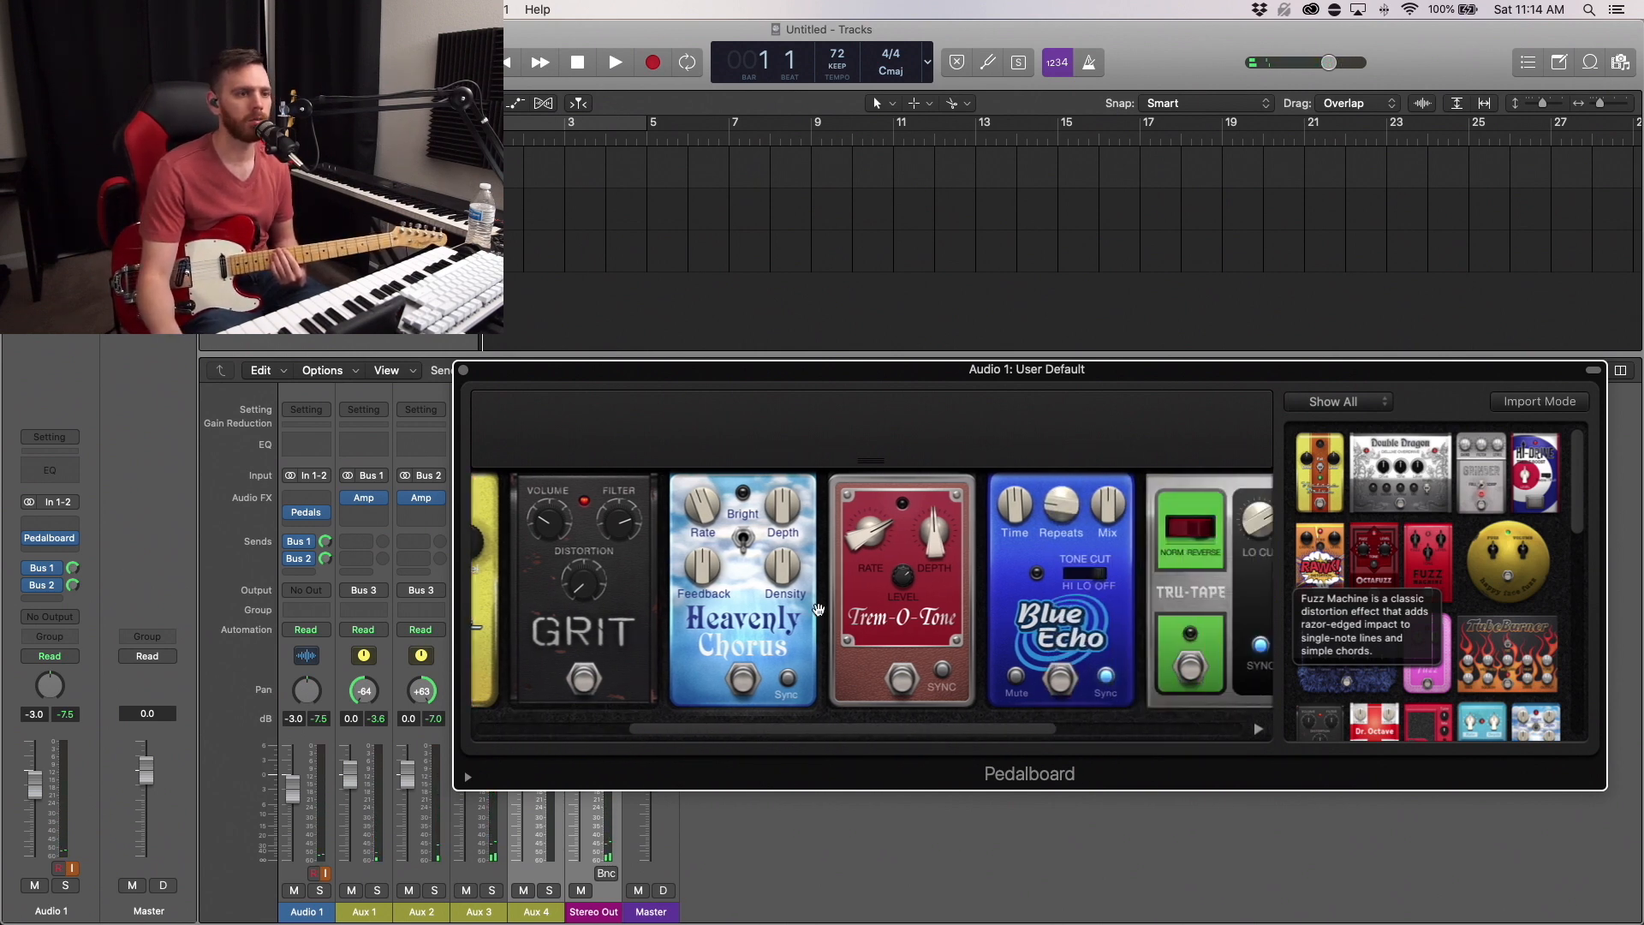
Audition the Heavenly Chorus pedal, and adjust the depth of the Trem-O-Tone pedal while playing through it
left_click(746, 684)
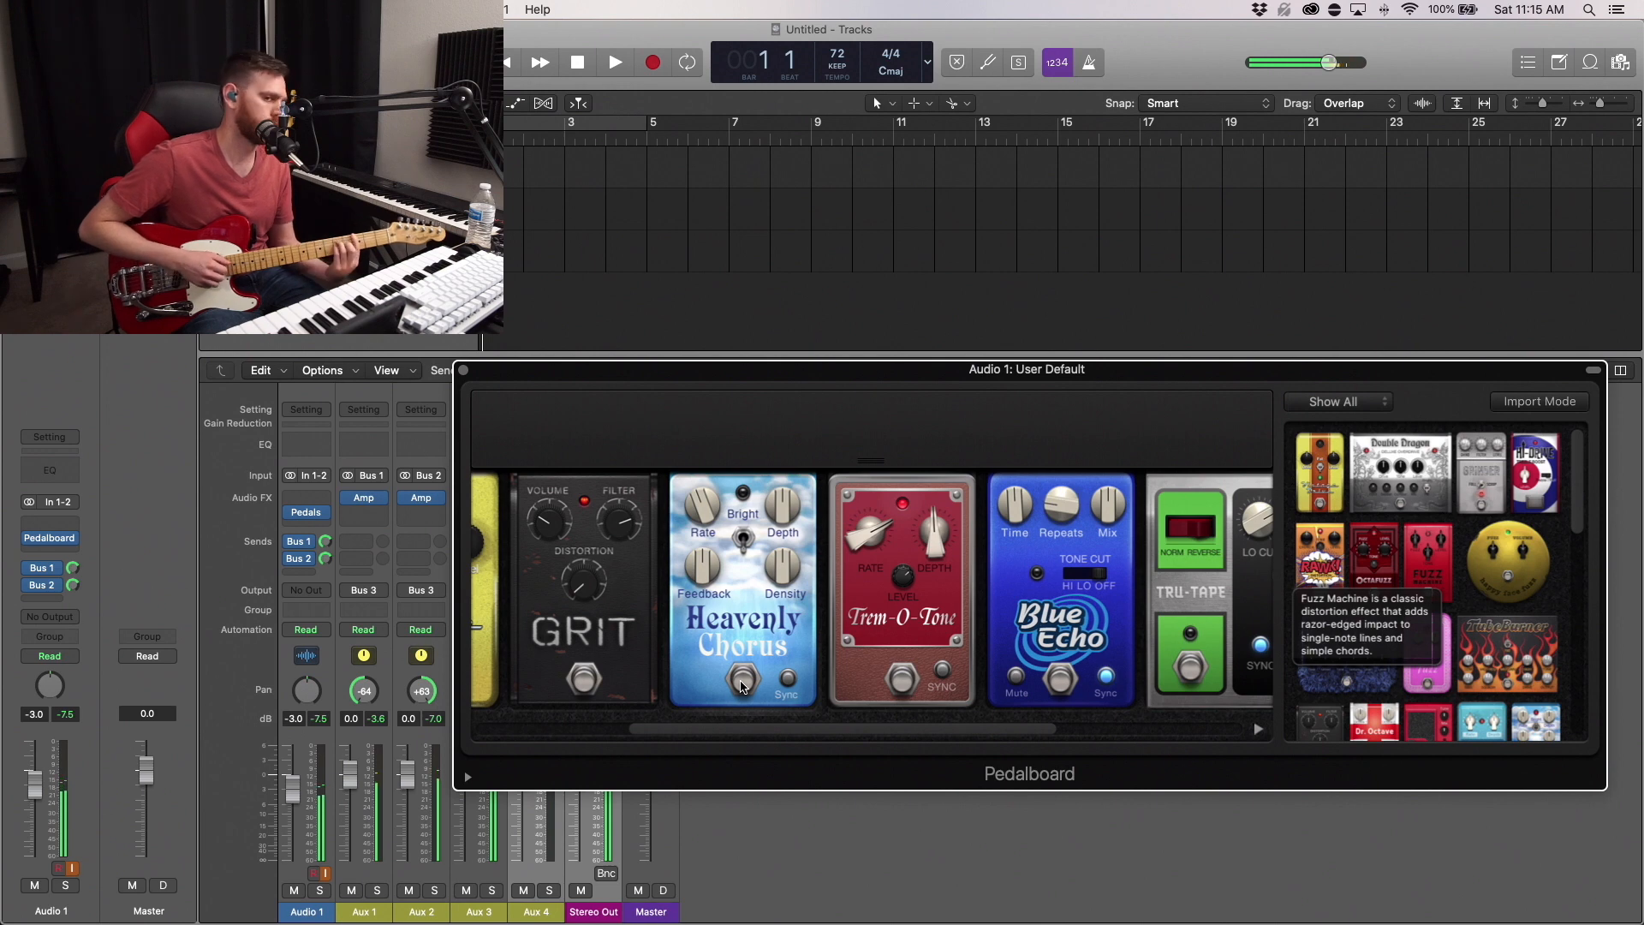
left_click_drag(928, 545, 927, 524)
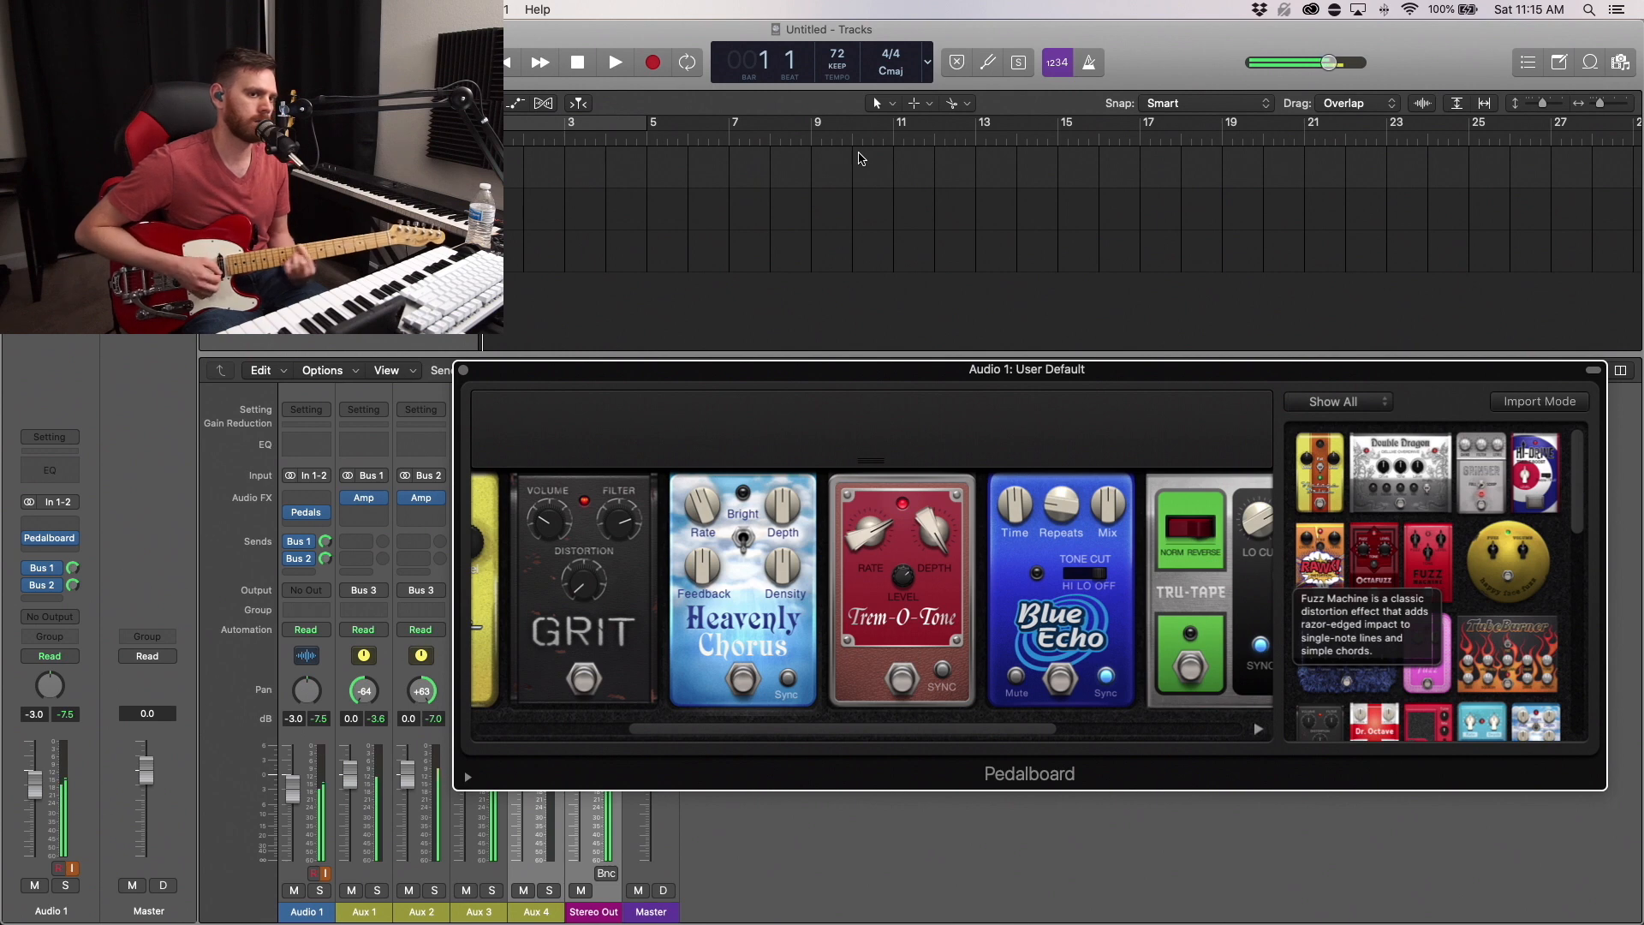
Switch on the Blue Echo and Tru-Tape Delay pedals together and check their time controls while playing
scroll(855, 608, "right", 5)
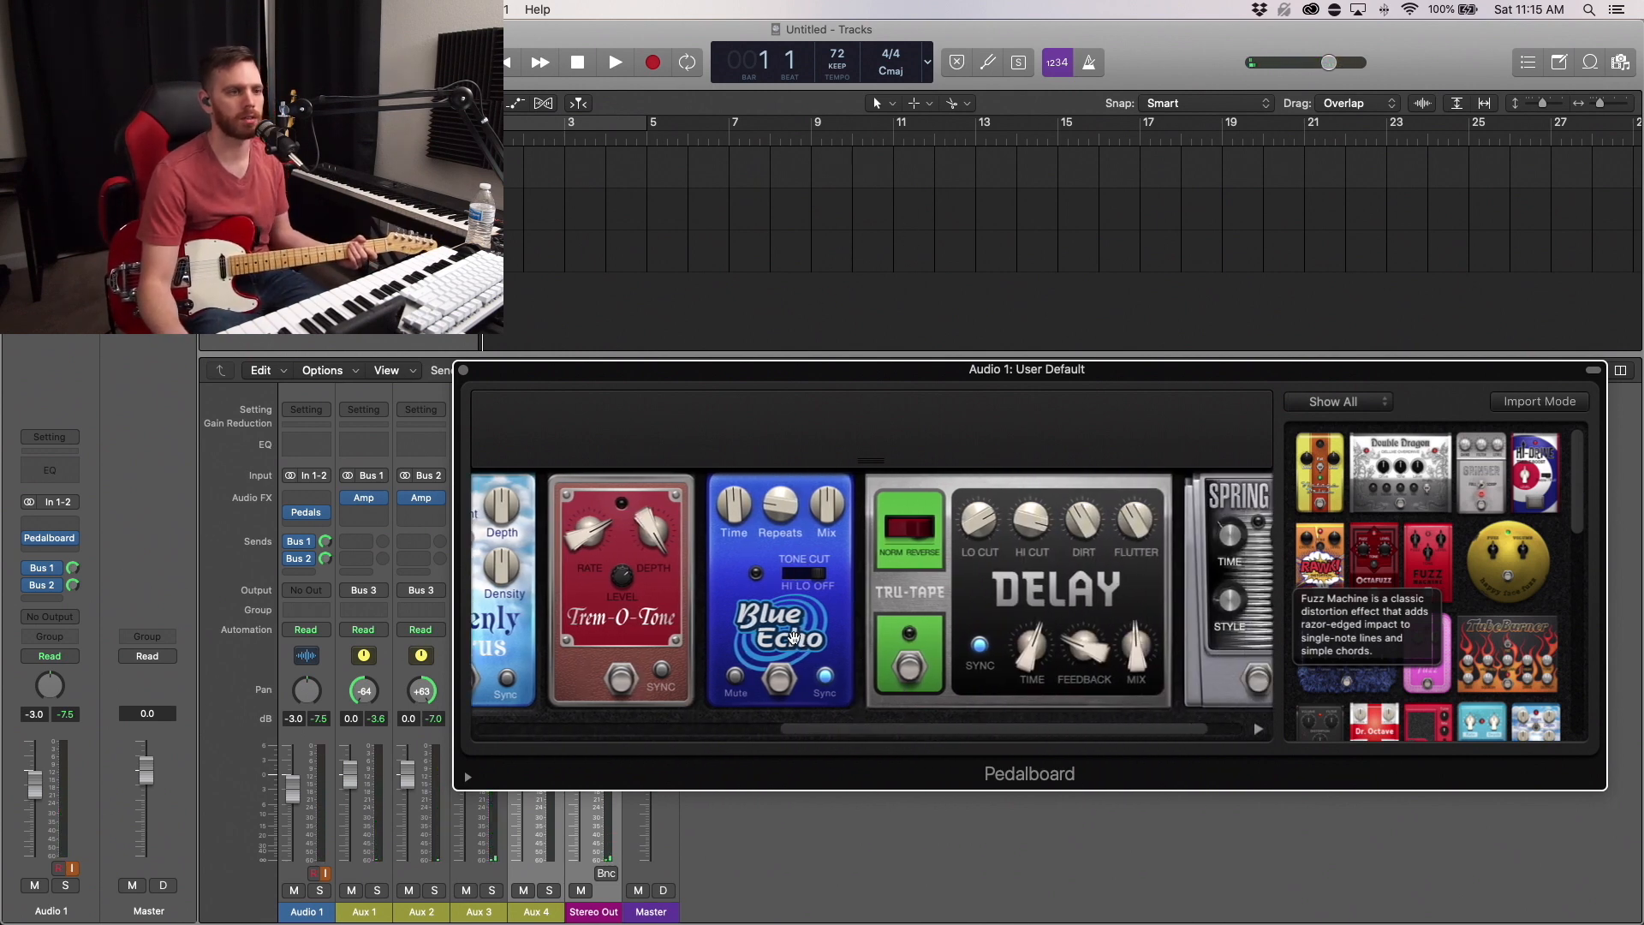
left_click(793, 639)
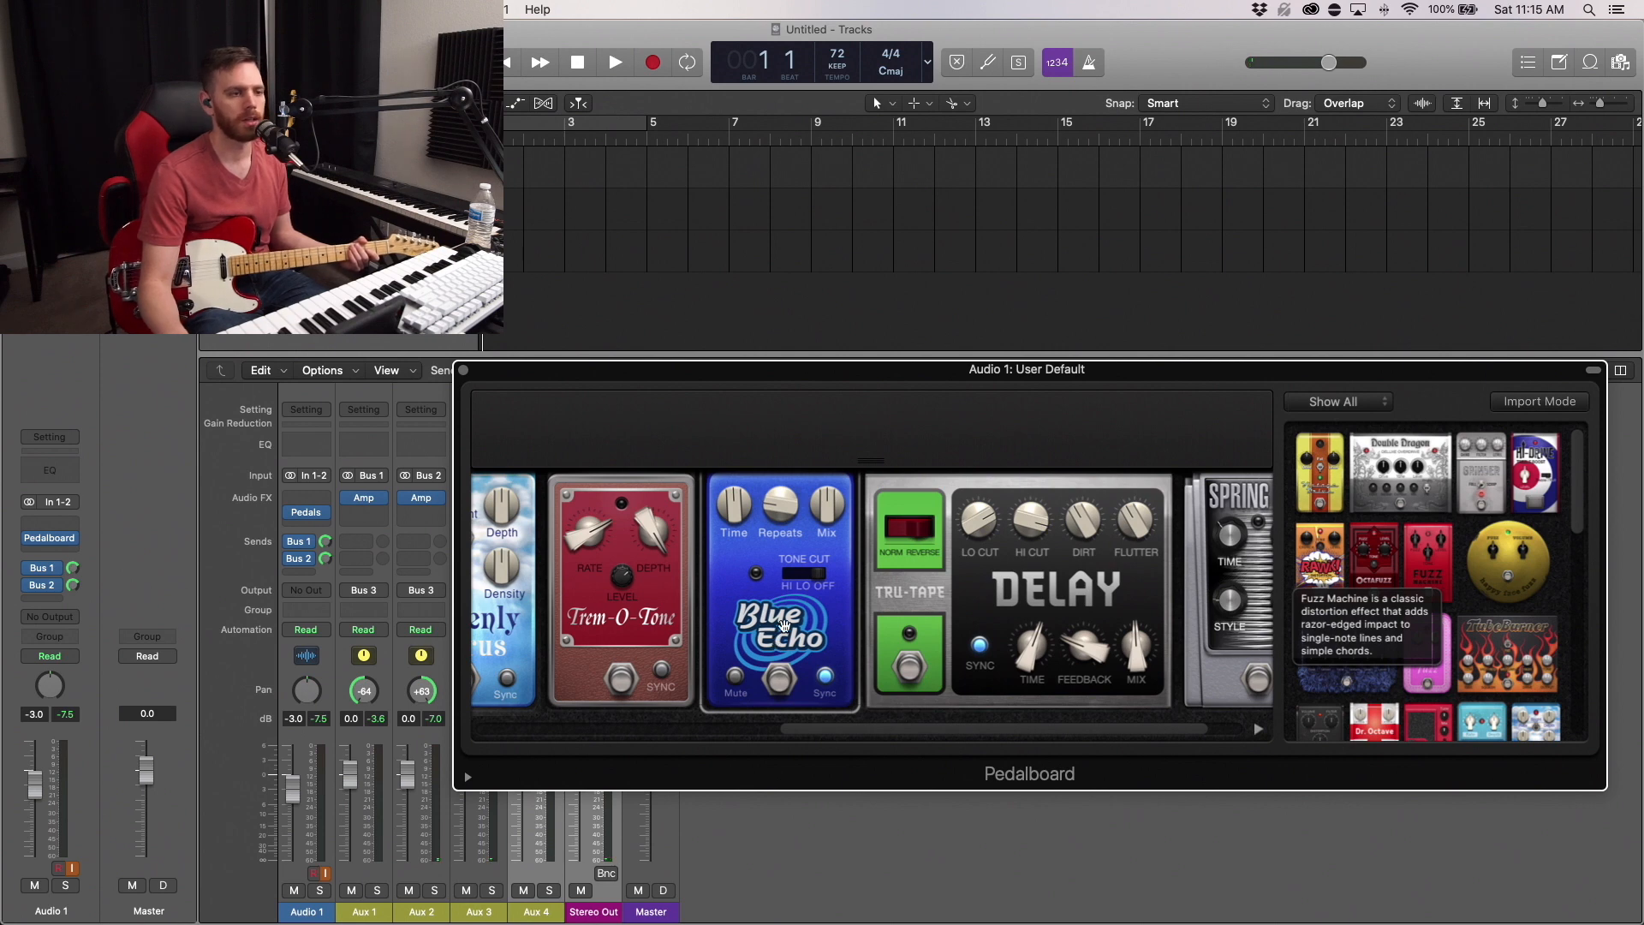
left_click(790, 686)
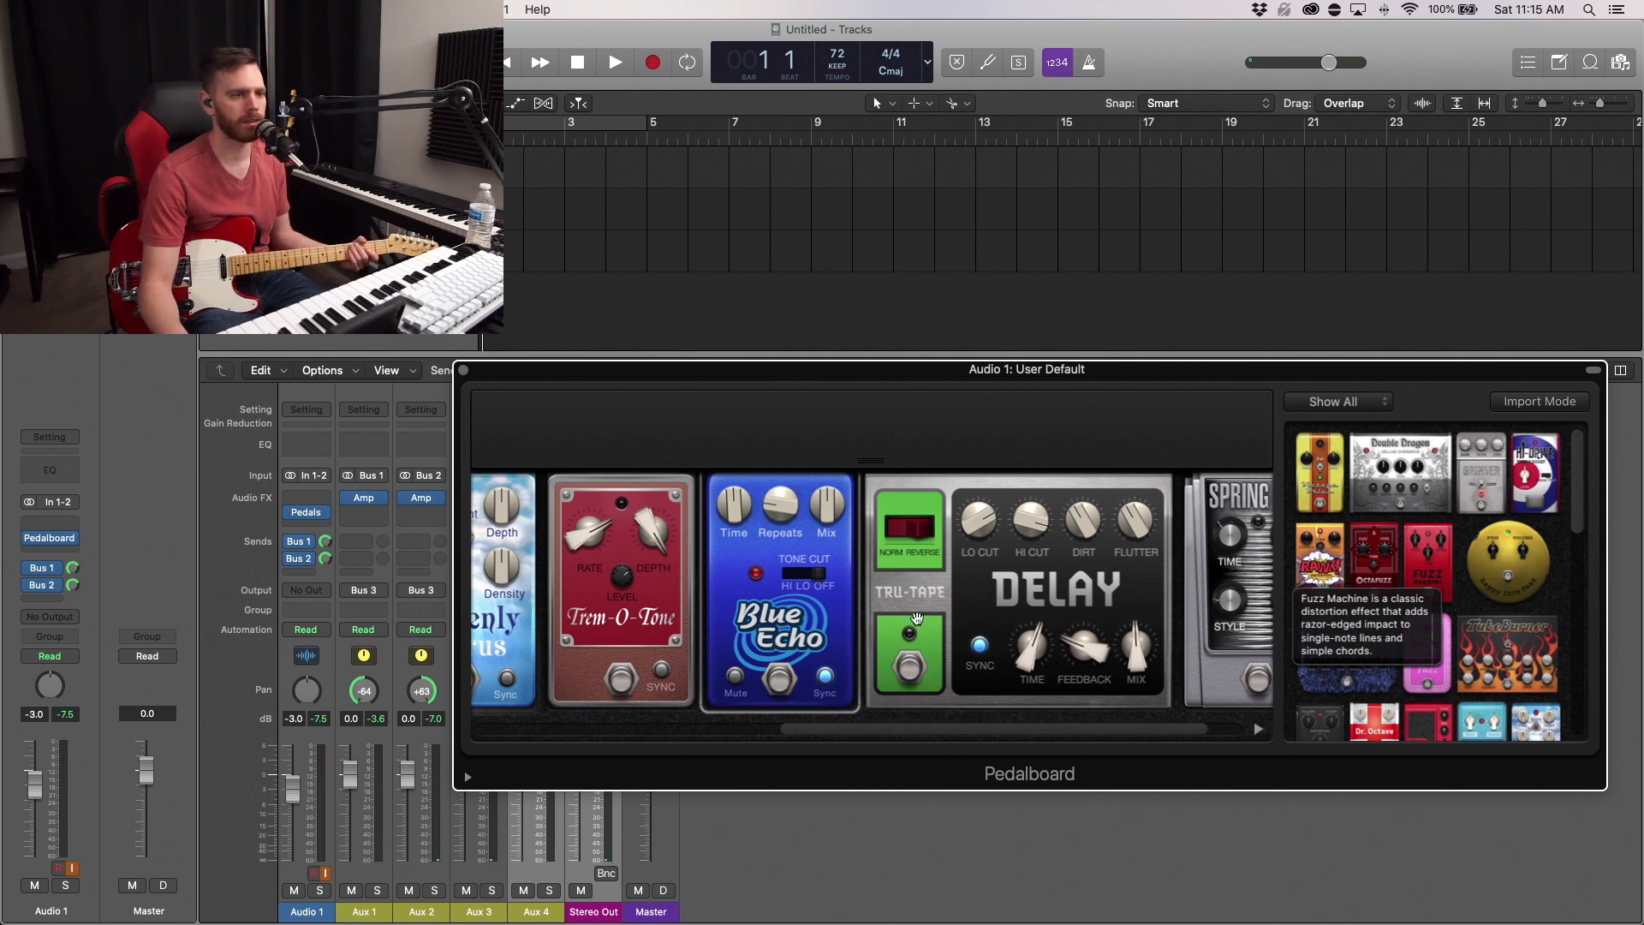
left_click(909, 668)
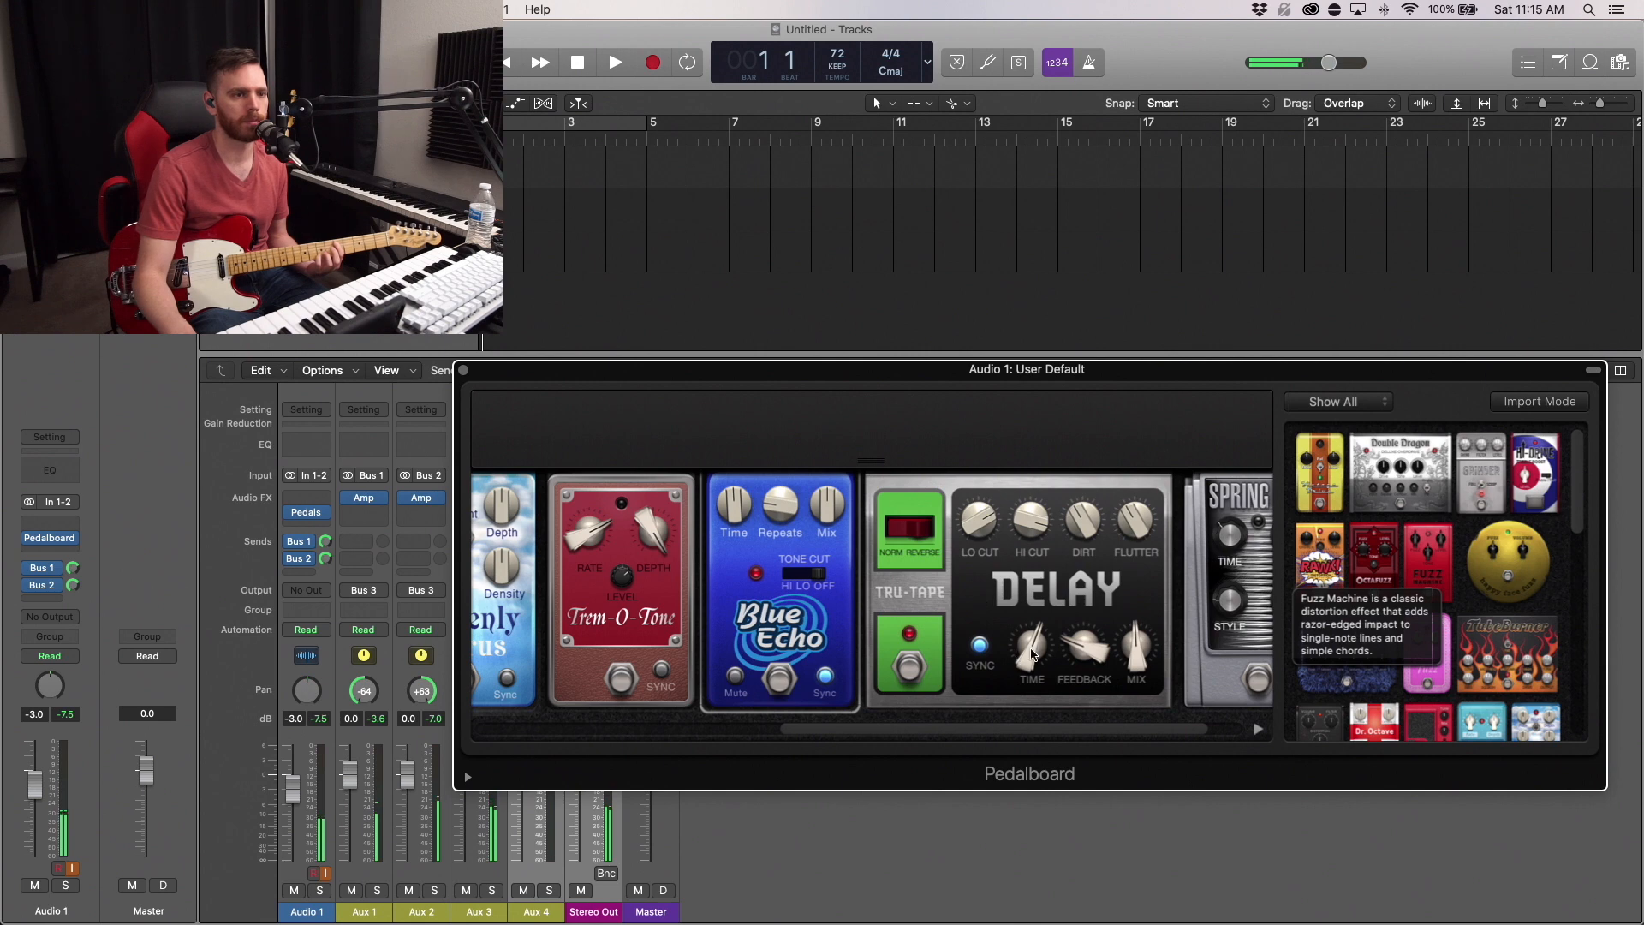
left_click(1032, 654)
left_click(744, 520)
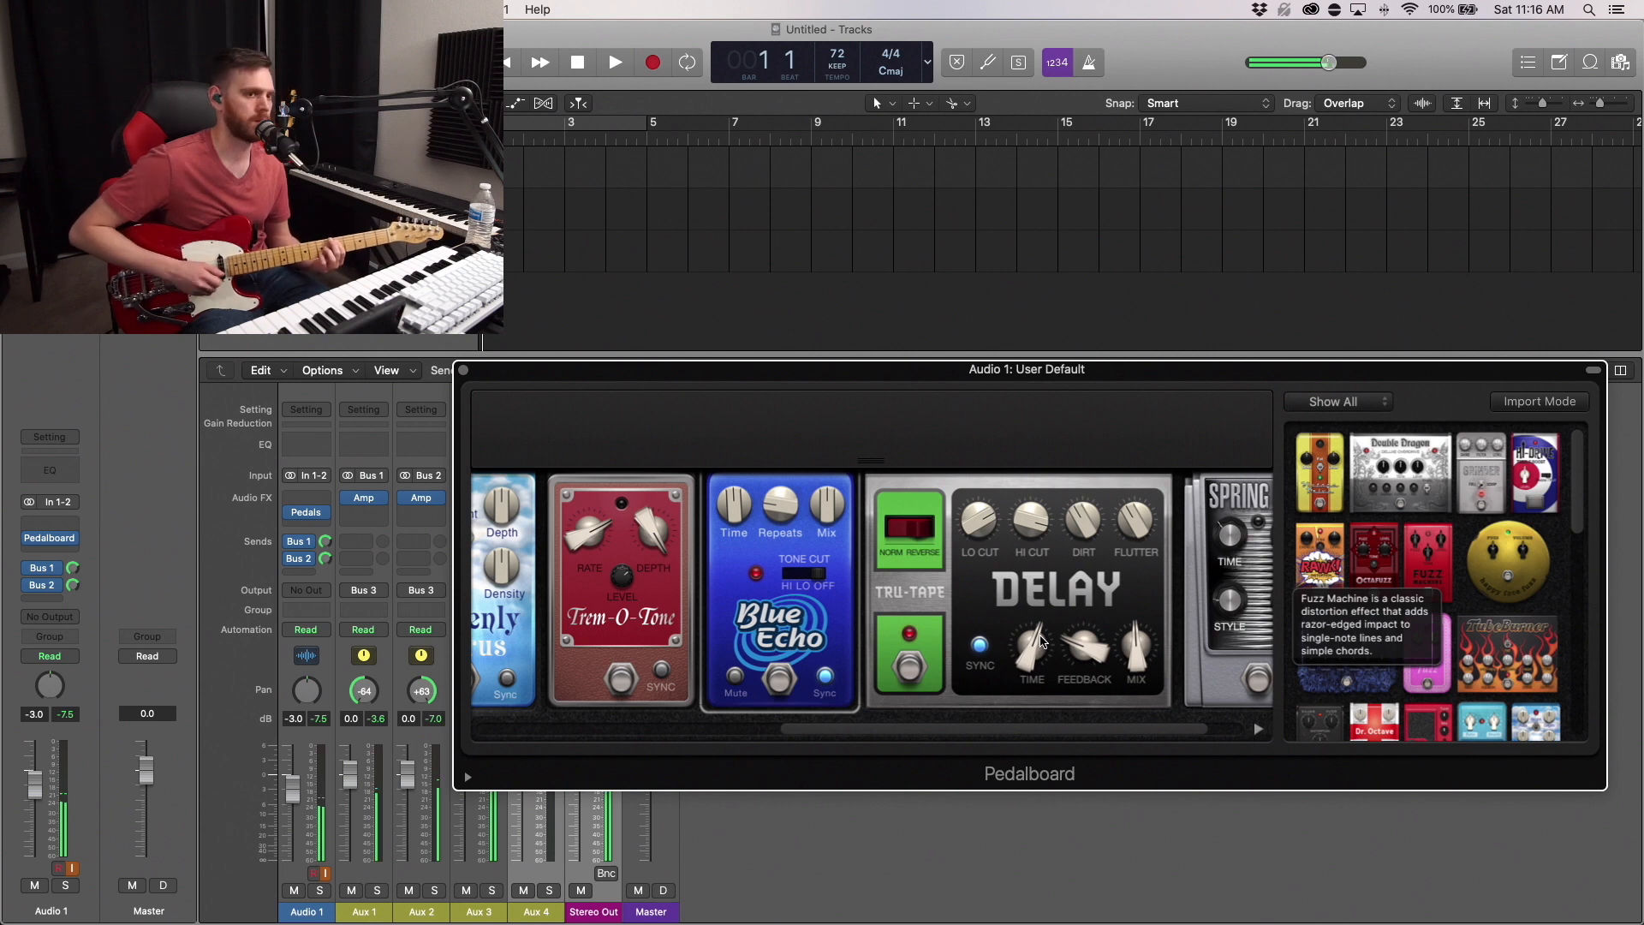
Switch on the Spring Box reverb pedal at the end of the pedal chain
scroll(1113, 610, "right", 2)
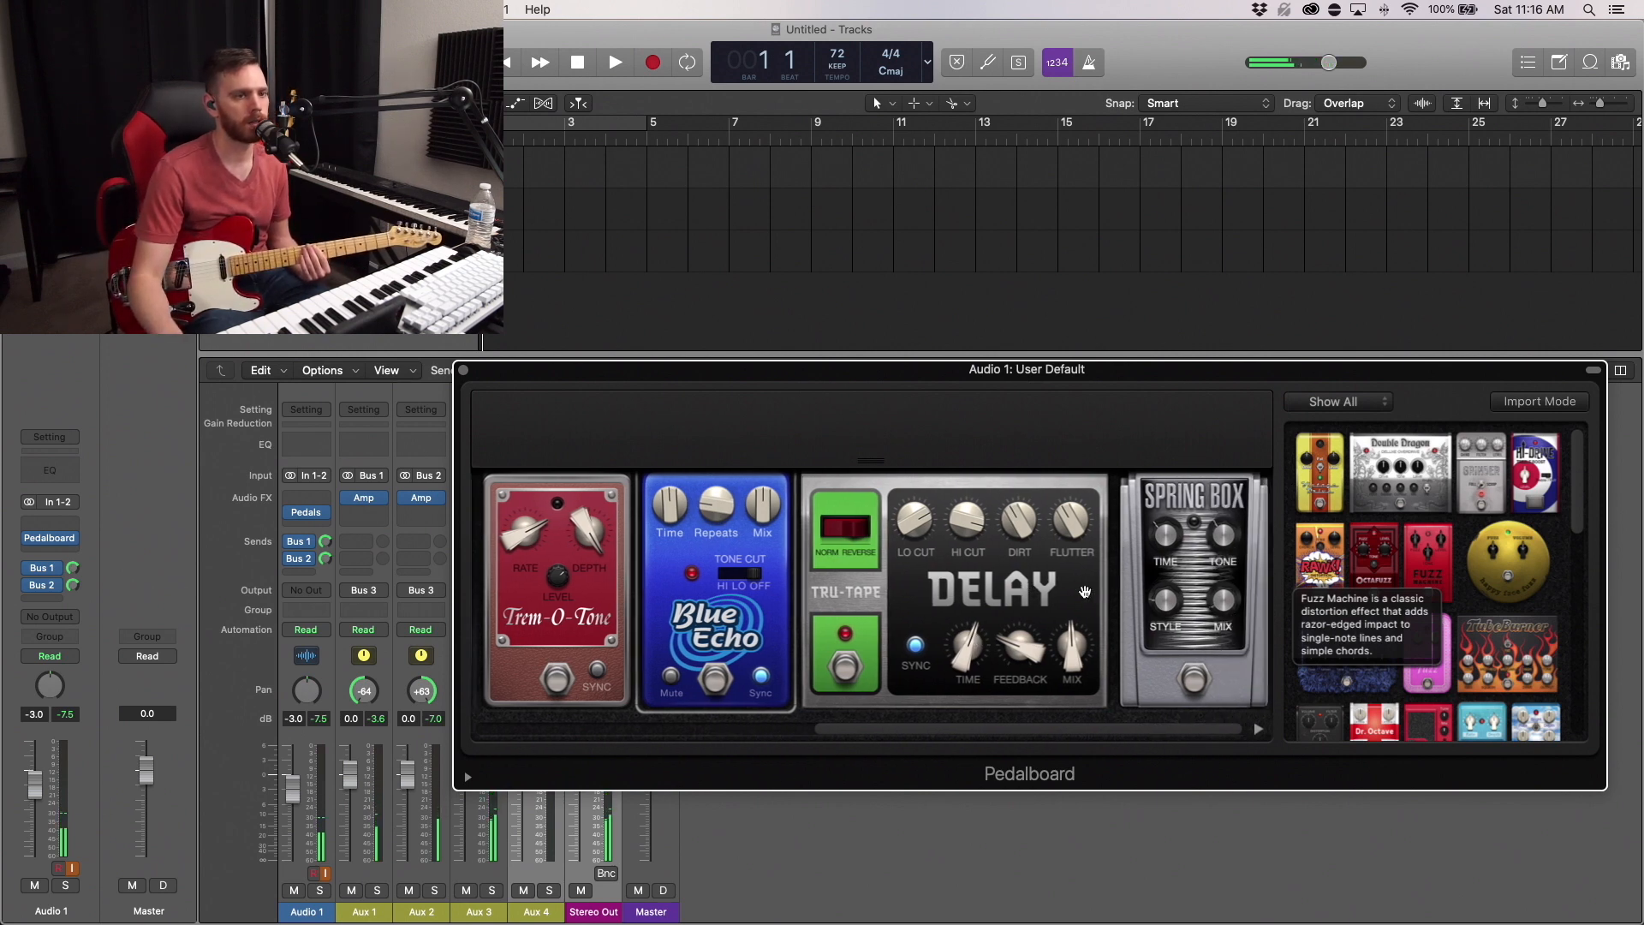
left_click(1194, 682)
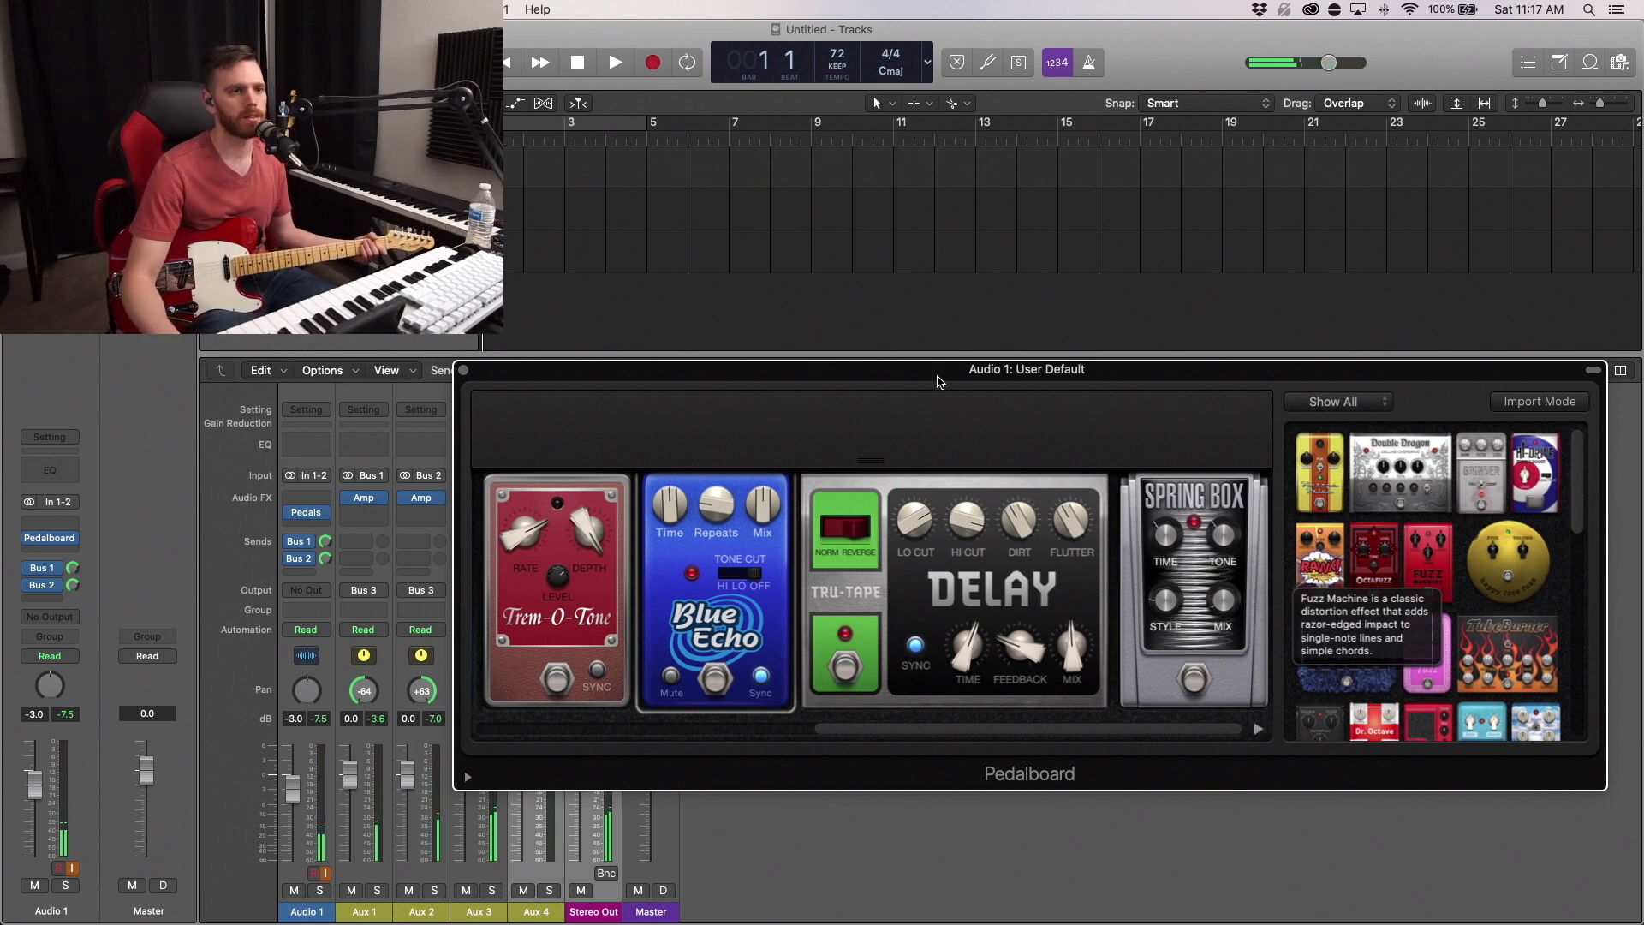
Review the whole pedal chain from Squash Compressor to Spring Box, and browse the library's remaining modulation, delay and reverb pedals
left_click_drag(950, 378, 848, 207)
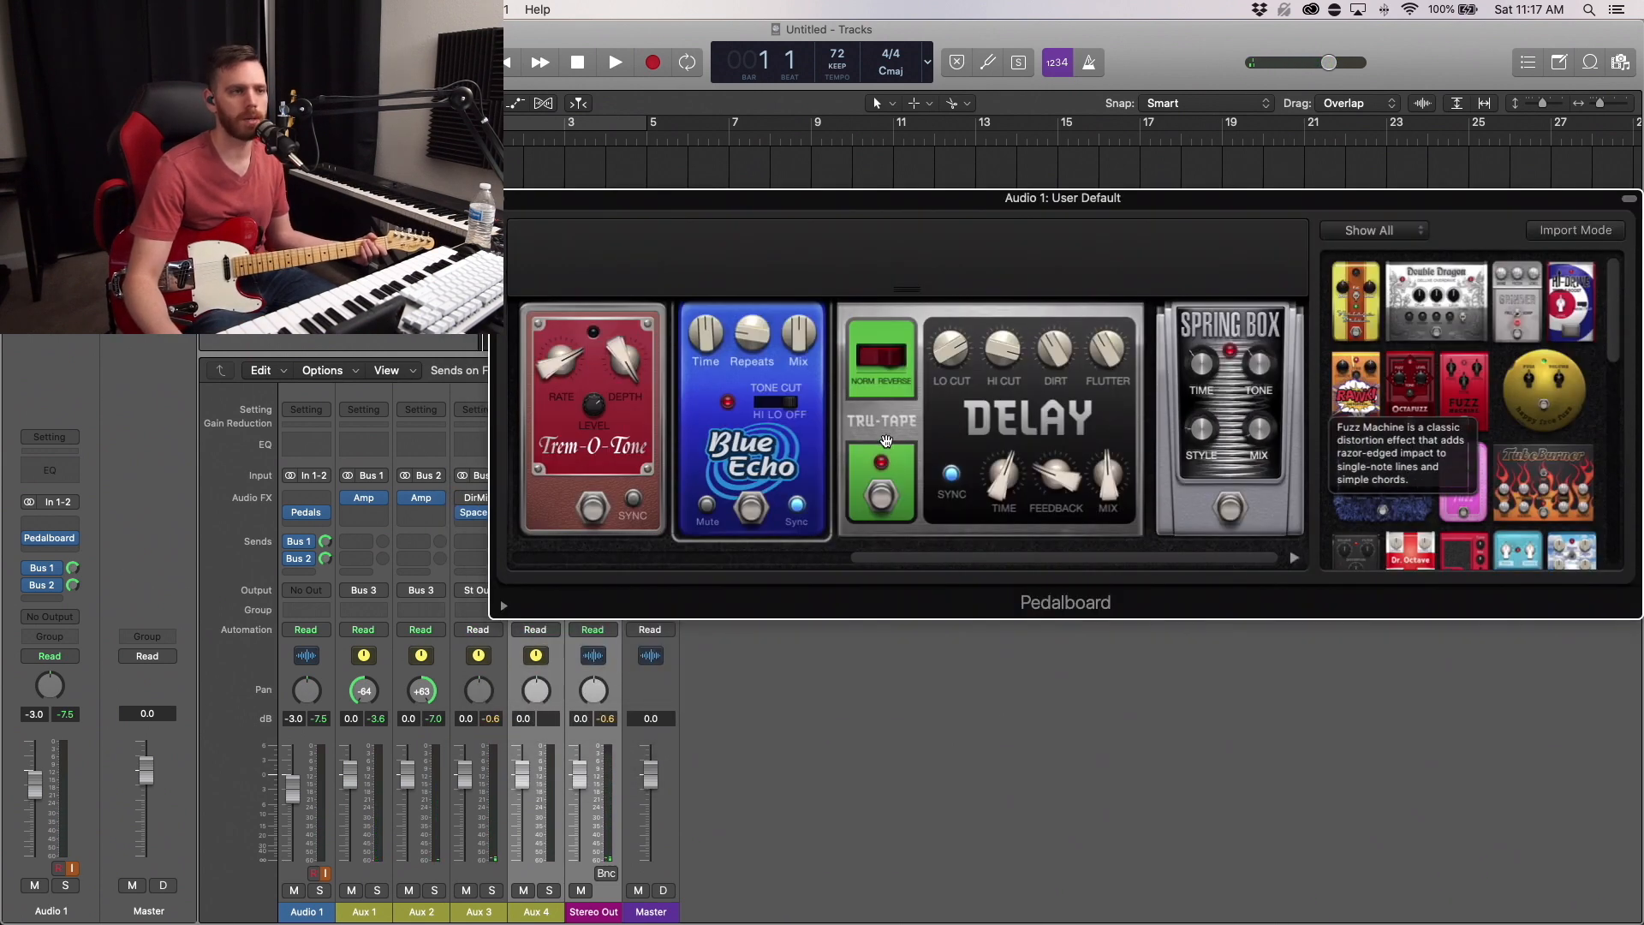
scroll(630, 454, "left", 8)
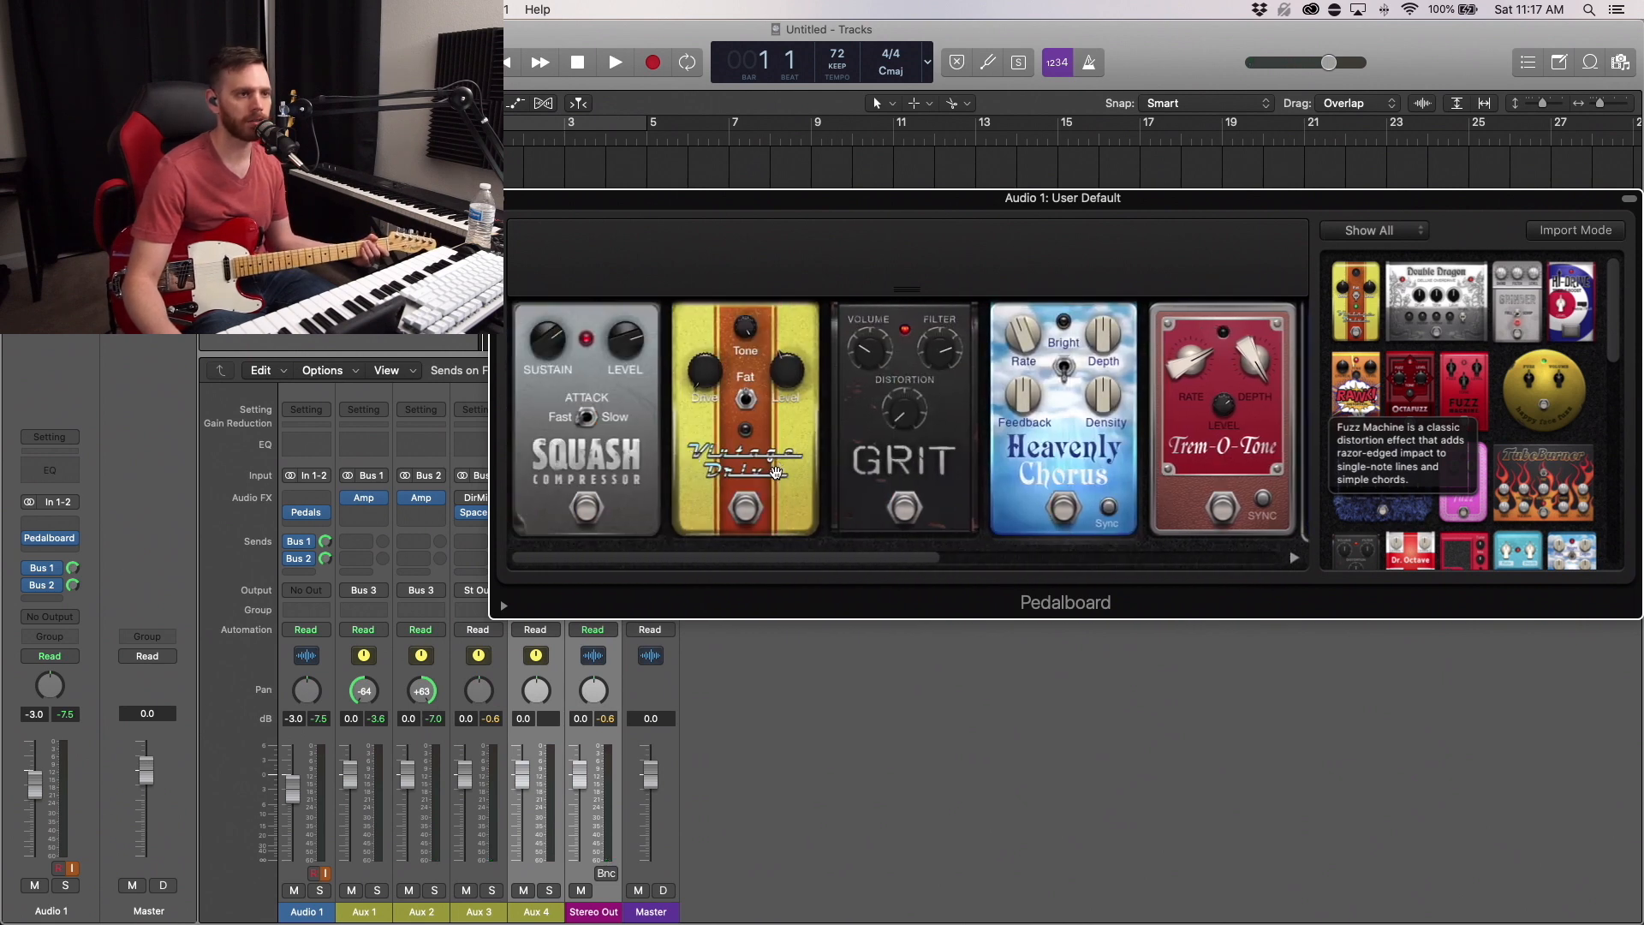
left_click_drag(979, 203, 840, 335)
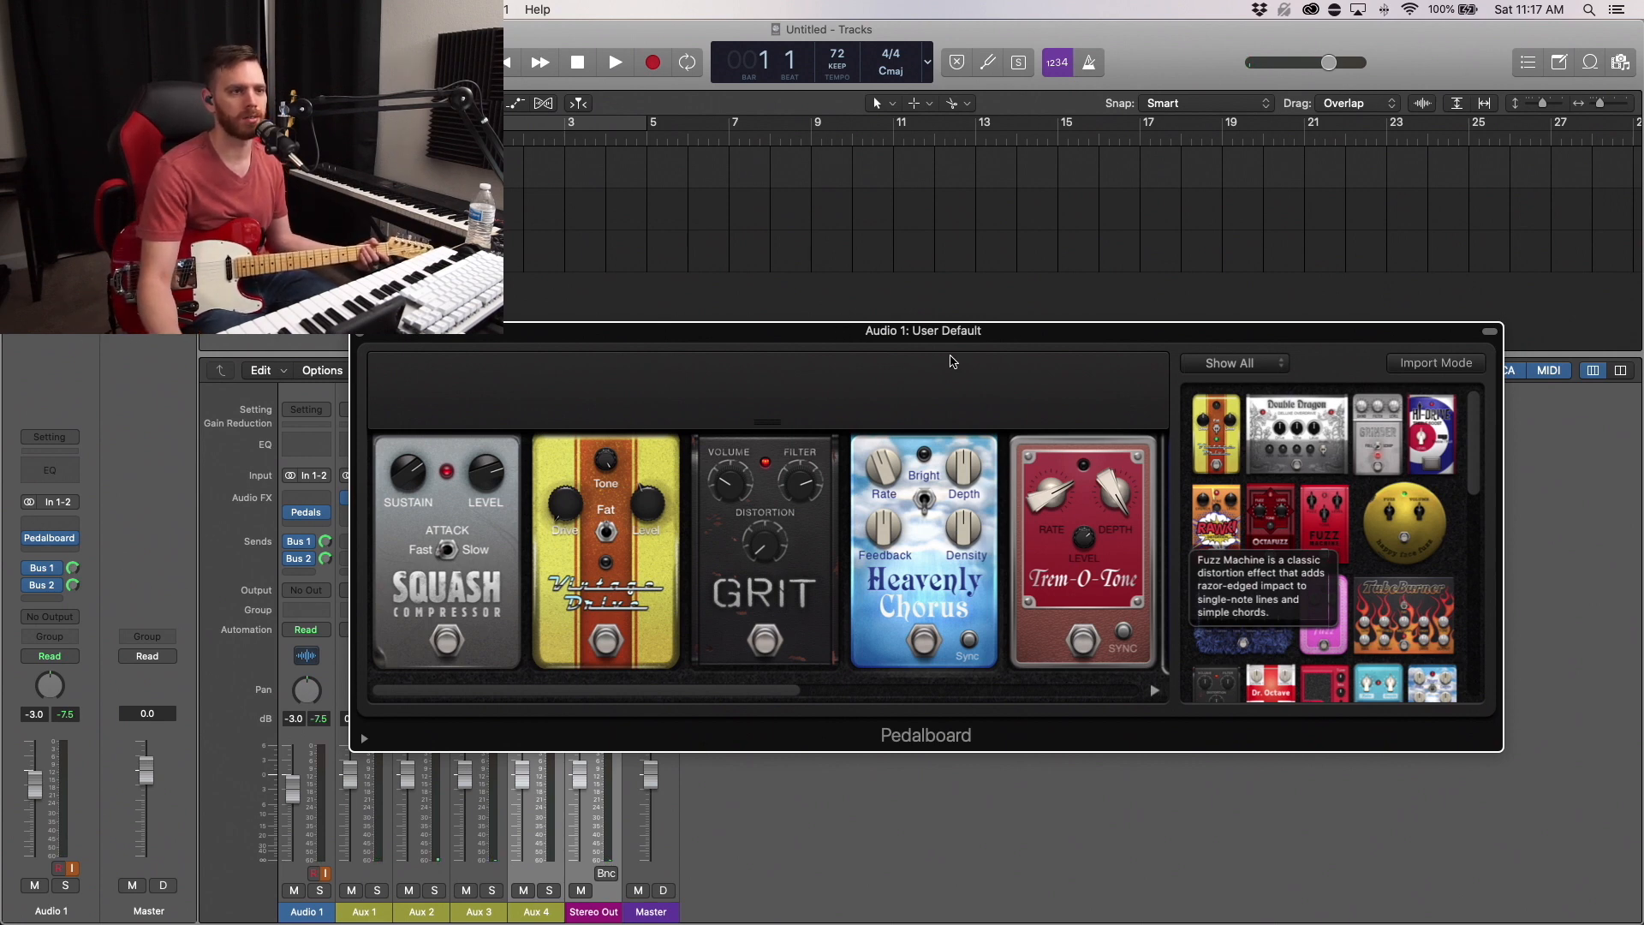
left_click_drag(946, 339, 889, 313)
scroll(1293, 566, "down", 5)
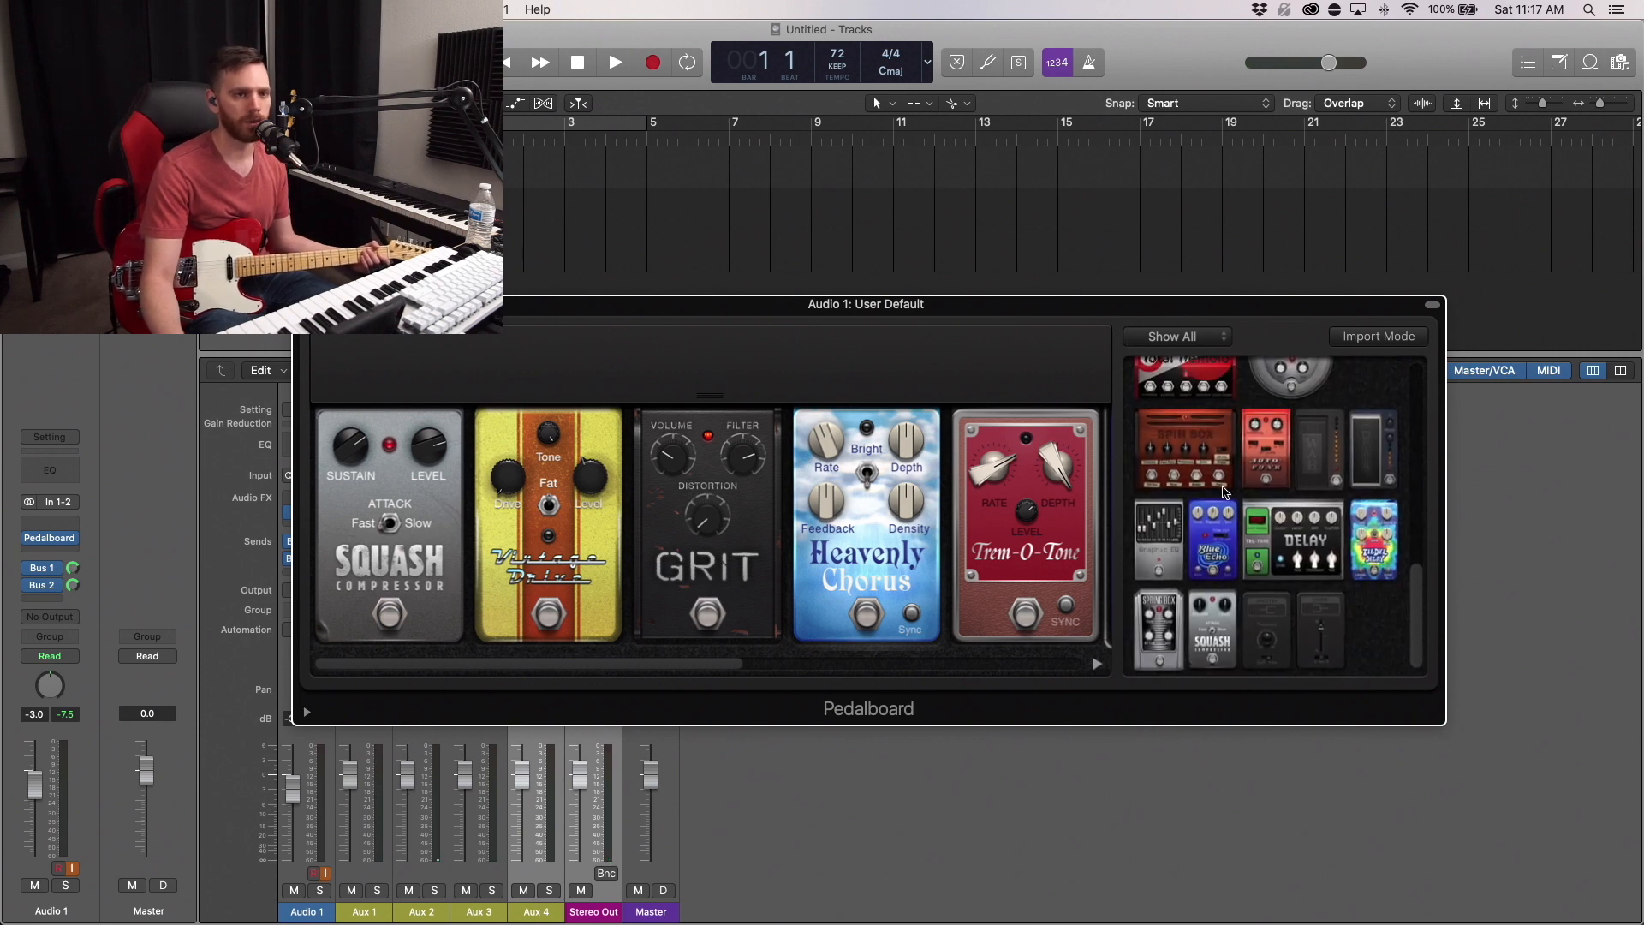
scroll(1230, 541, "up", 2)
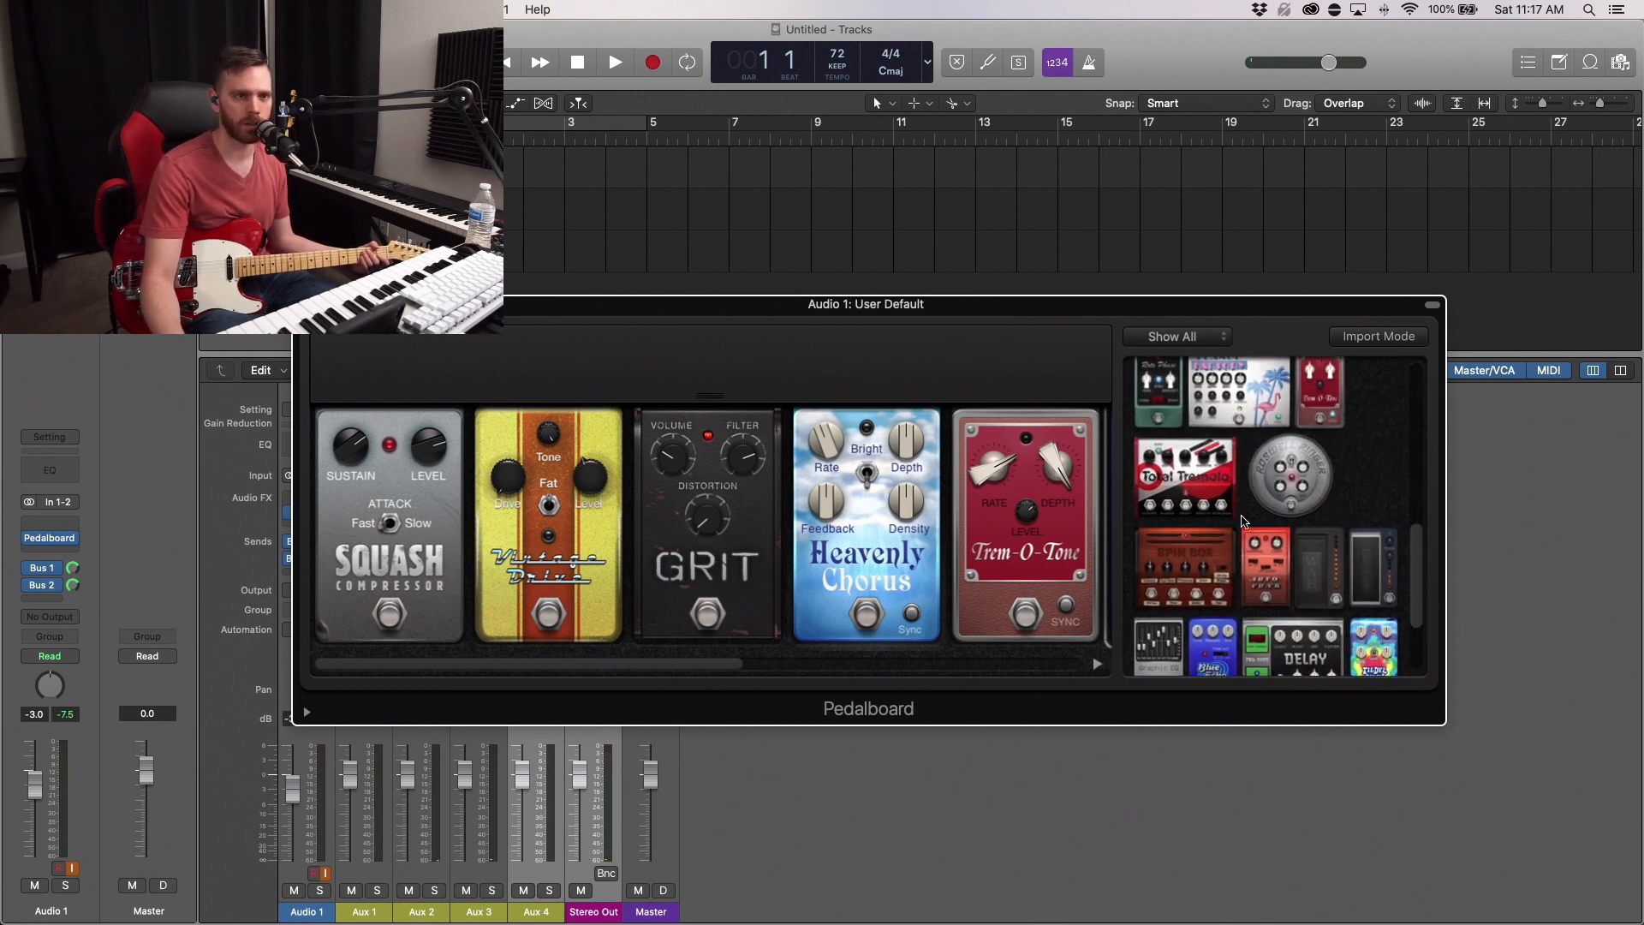
scroll(1175, 651, "down", 2)
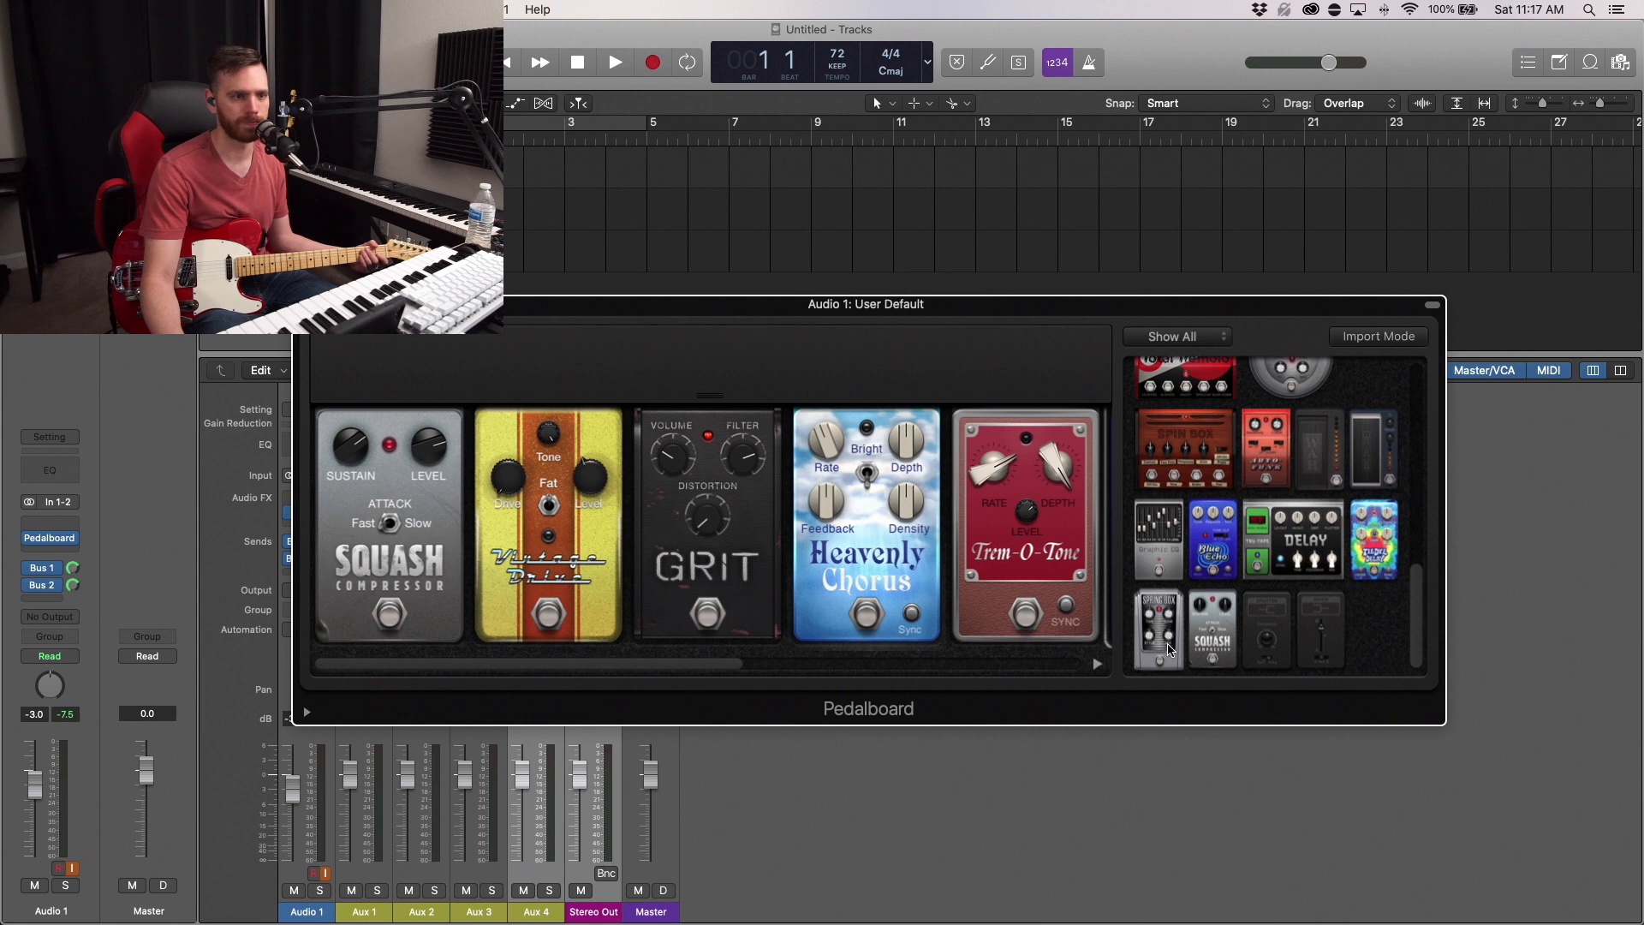
left_click_drag(1213, 542, 1015, 617)
scroll(1013, 602, "right", 10)
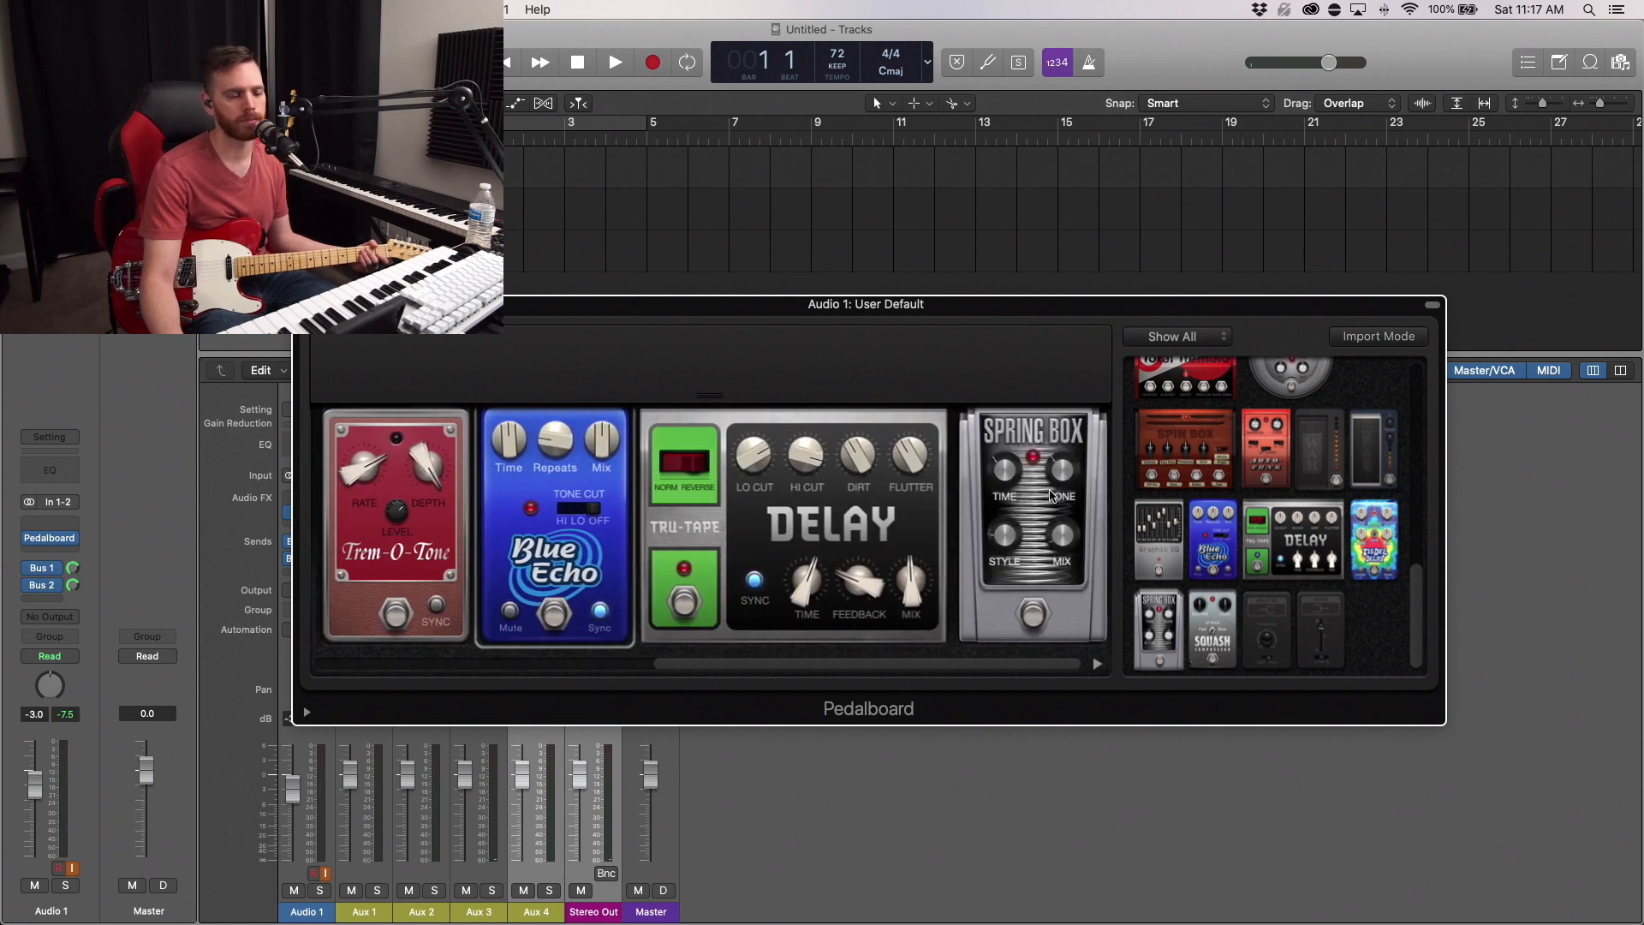
left_click_drag(808, 308, 1002, 161)
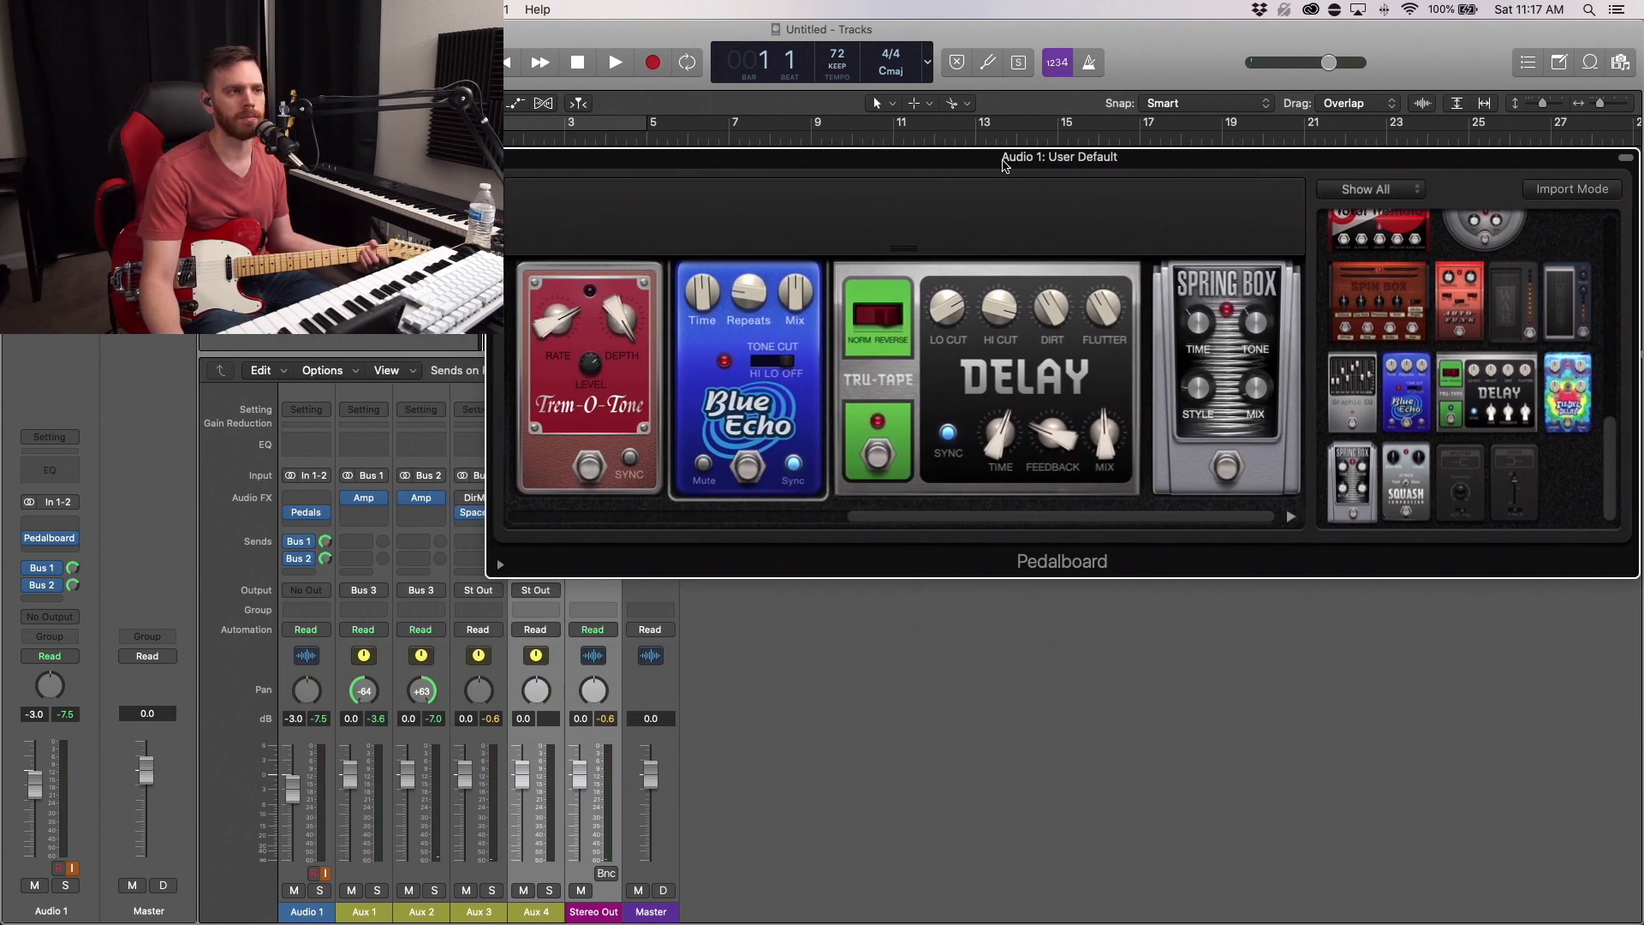
Close the Pedalboard window and shrink the mixer to give the tracks area more height
left_click(499, 158)
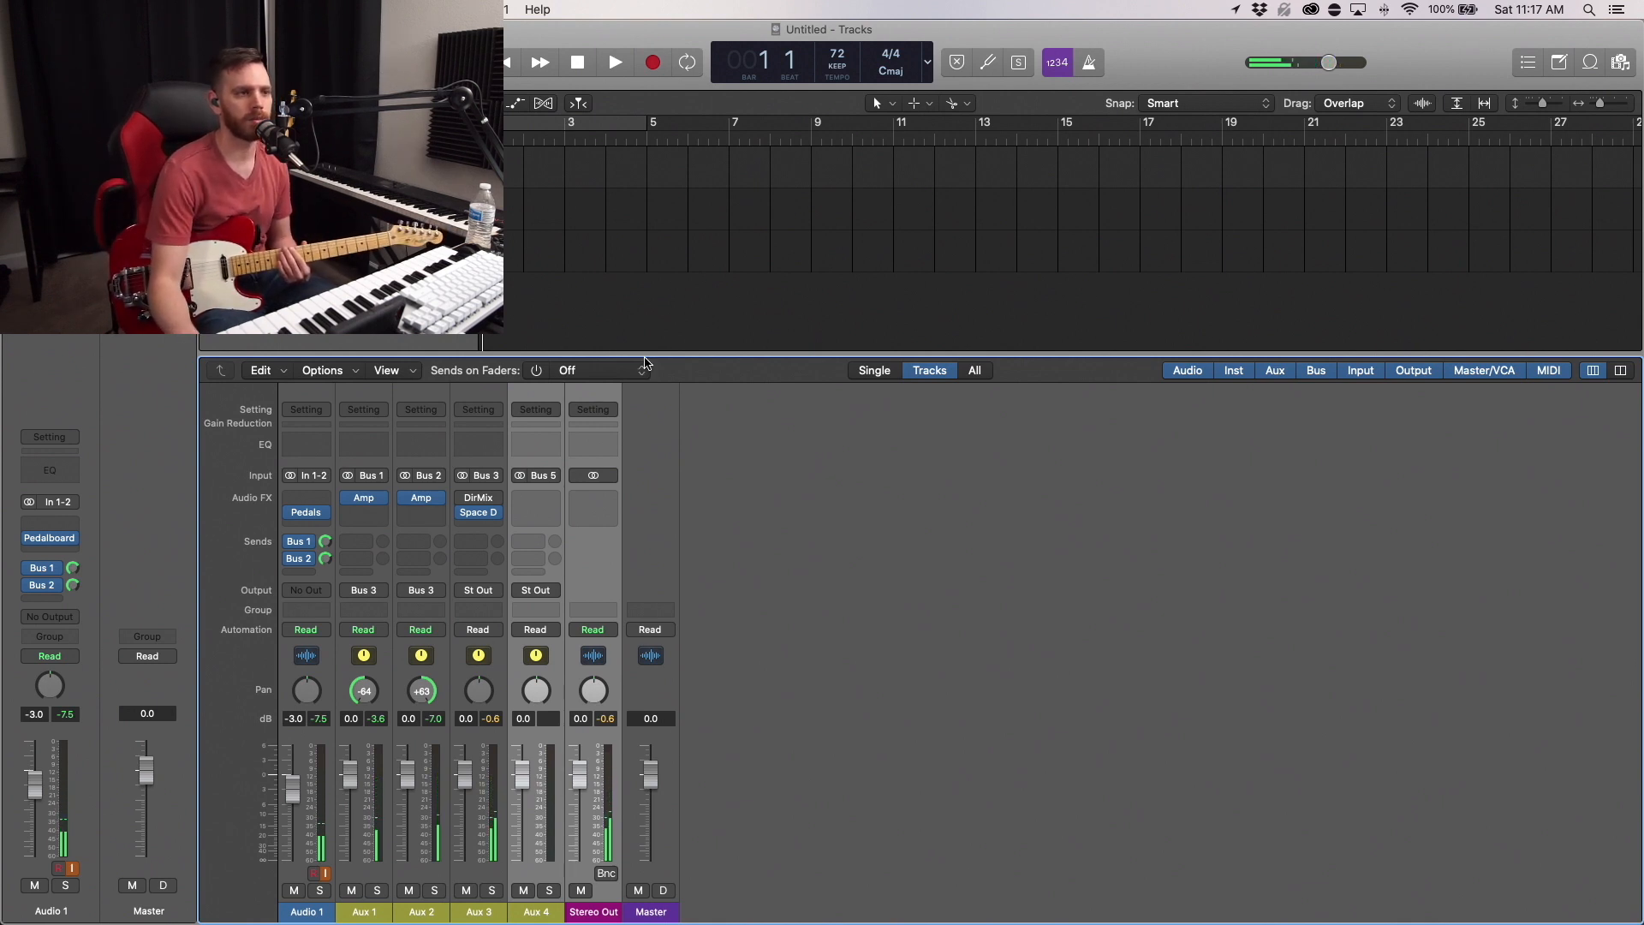
left_click_drag(651, 355, 657, 511)
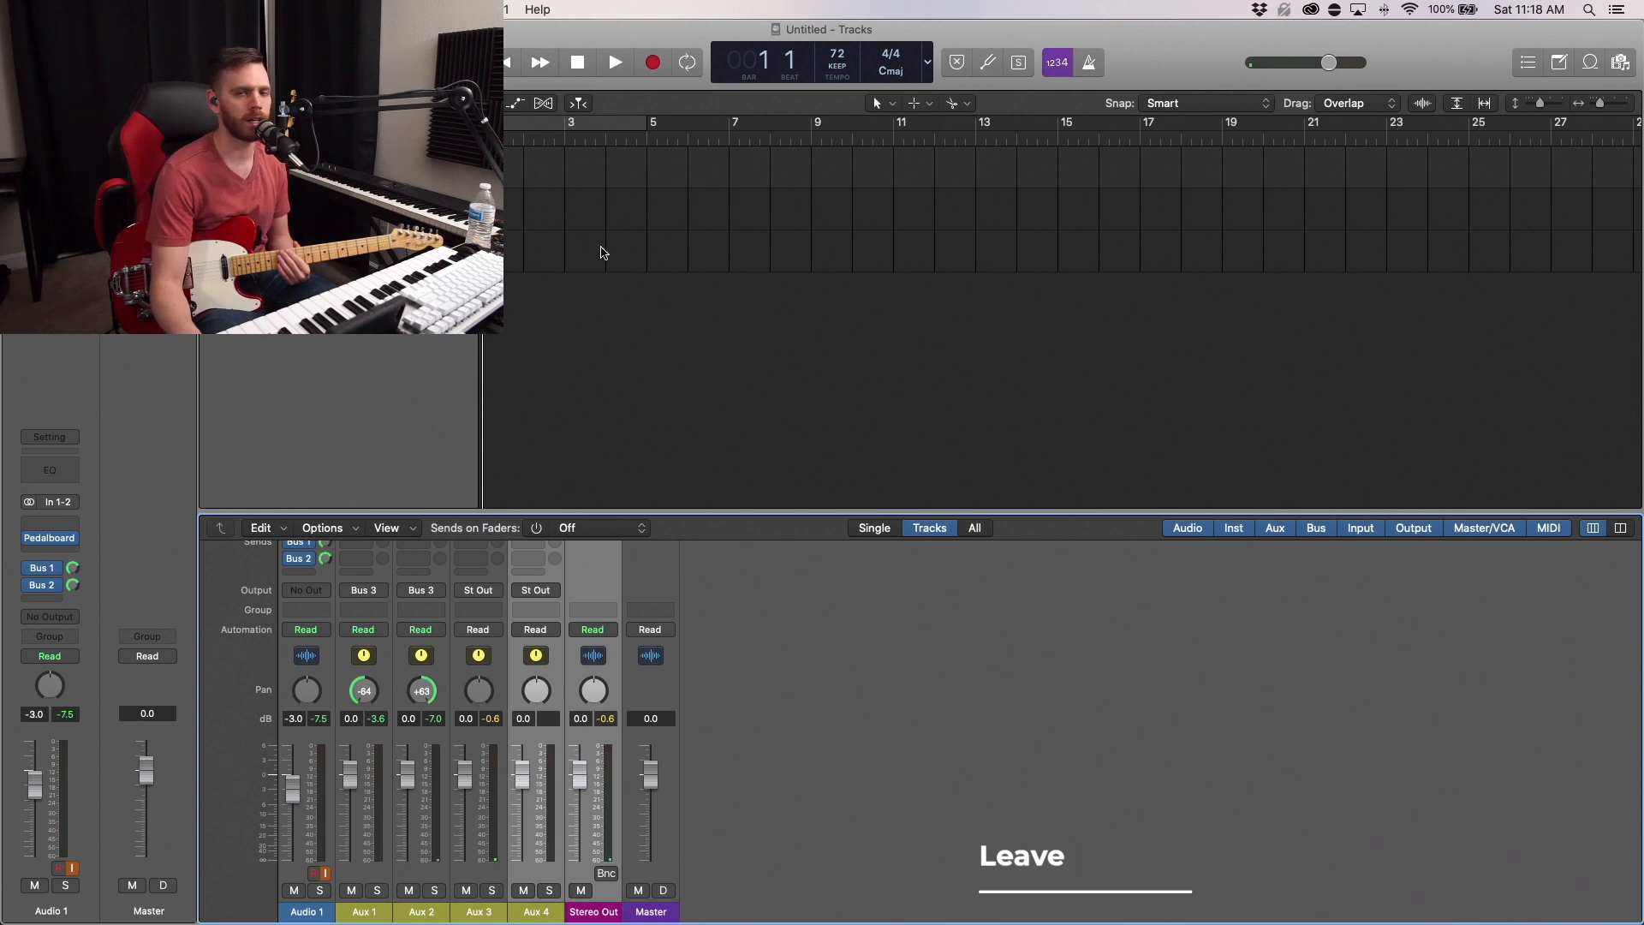
scroll(558, 276, "left", 1)
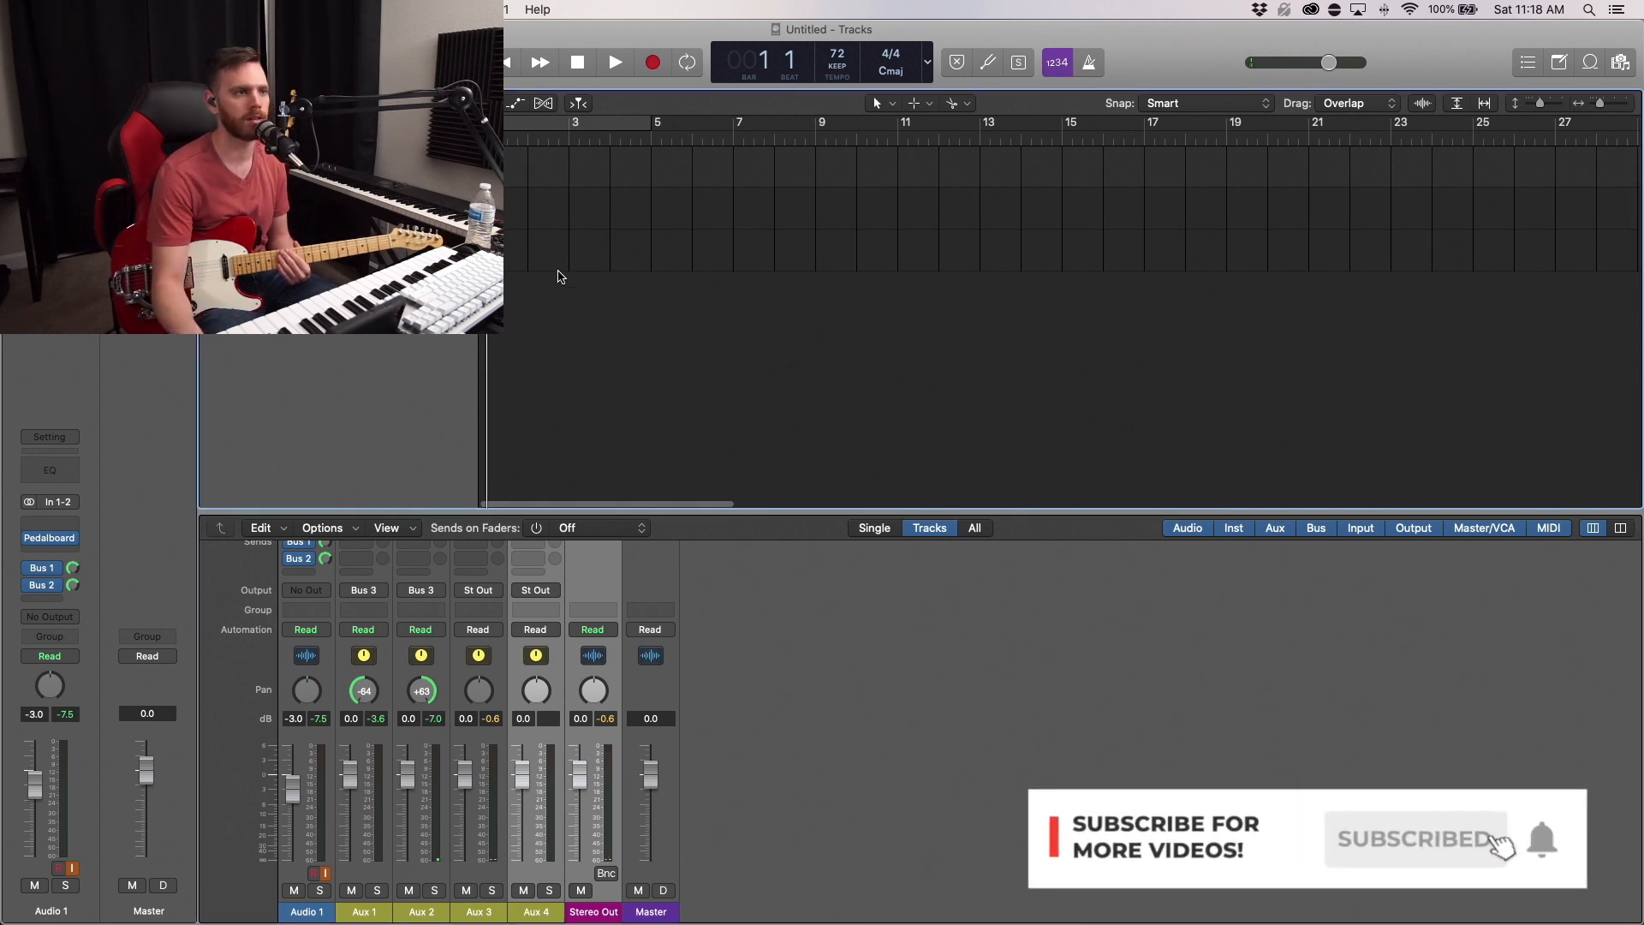
scroll(672, 191, "right", 1)
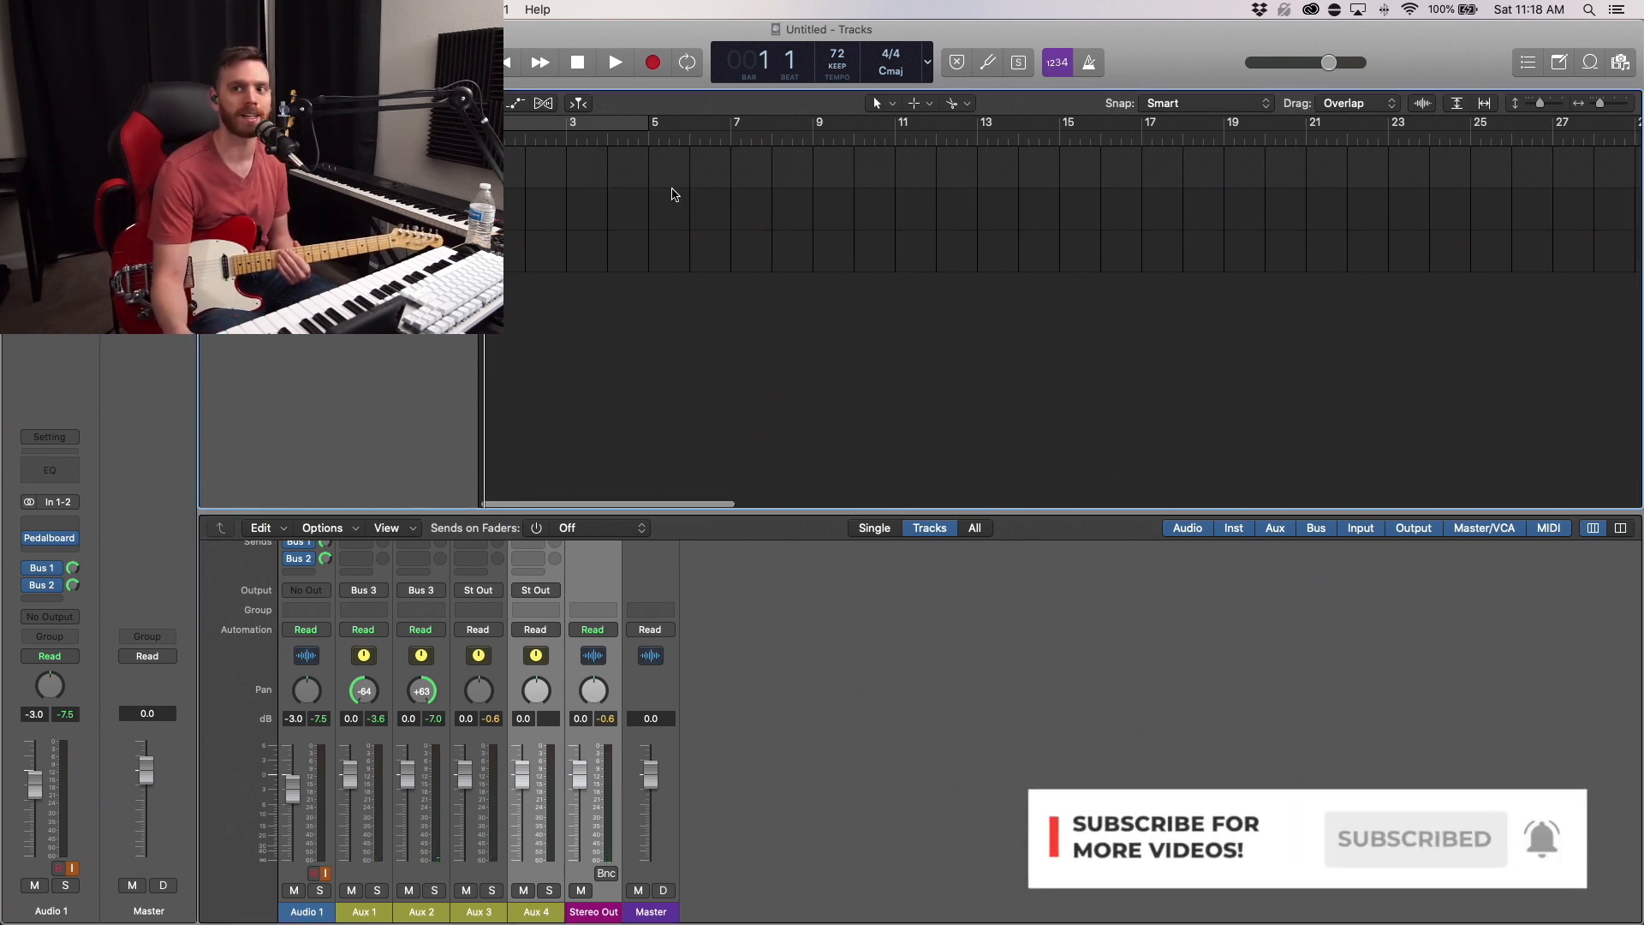